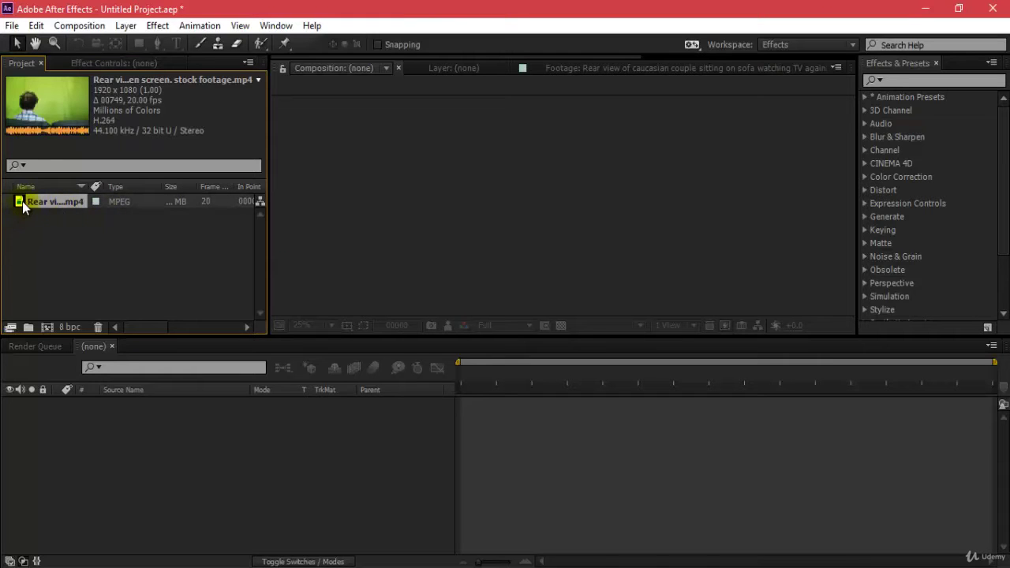
- Open the green-screen couple clip in a maximized footage viewer
double_click(22, 201)
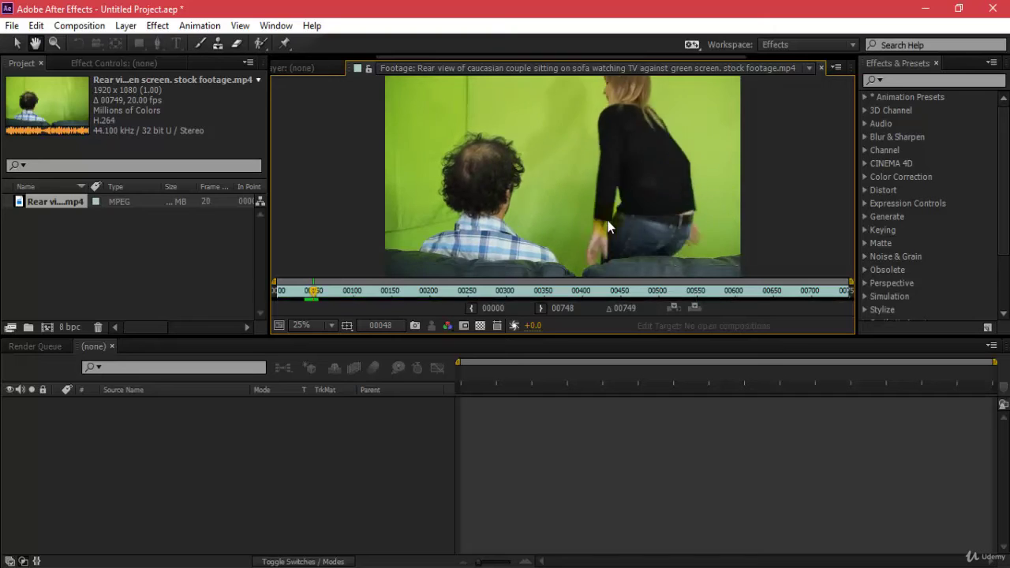
key(grave)
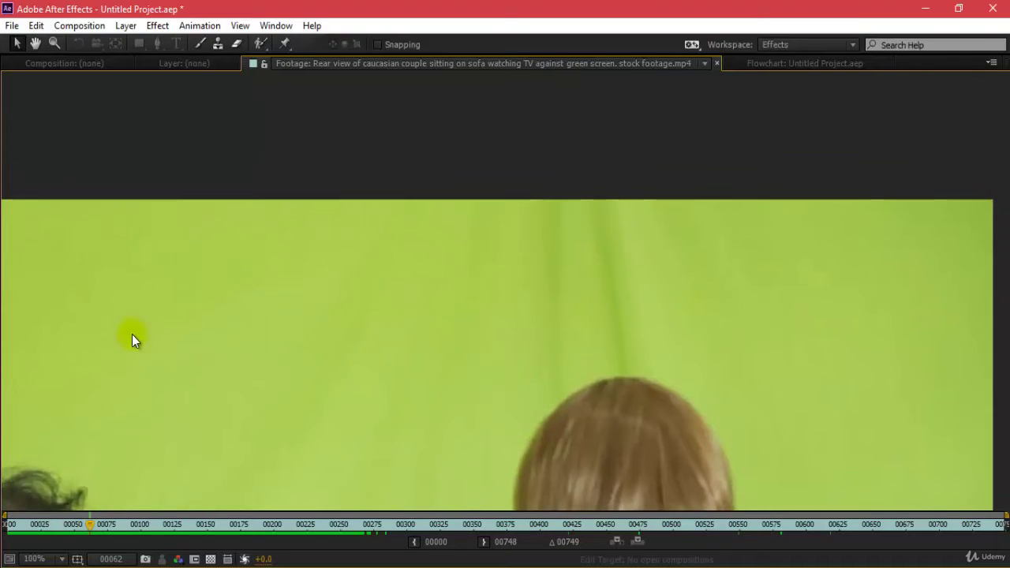
scroll(622, 309, down, 4)
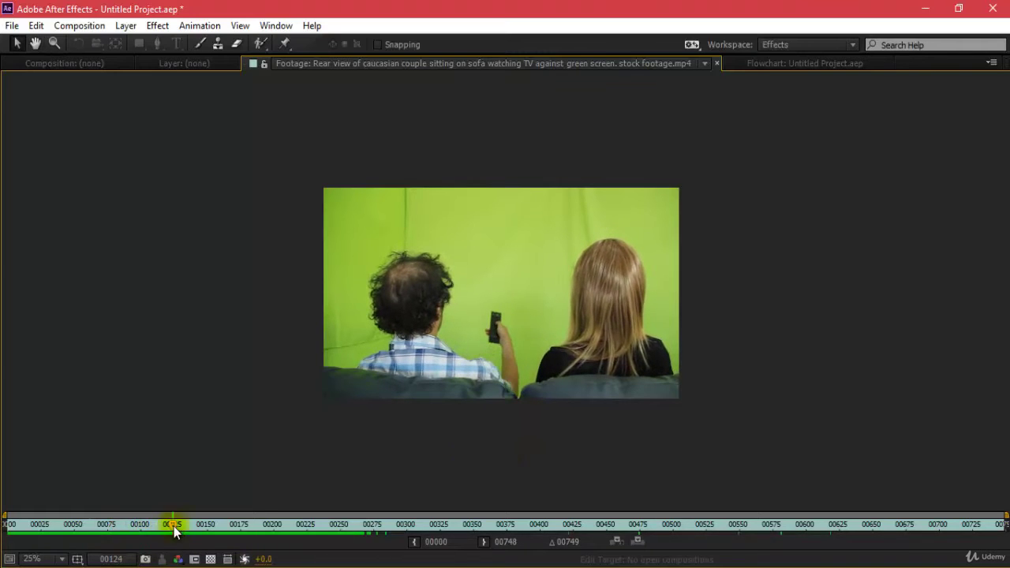
scroll(414, 360, up, 2)
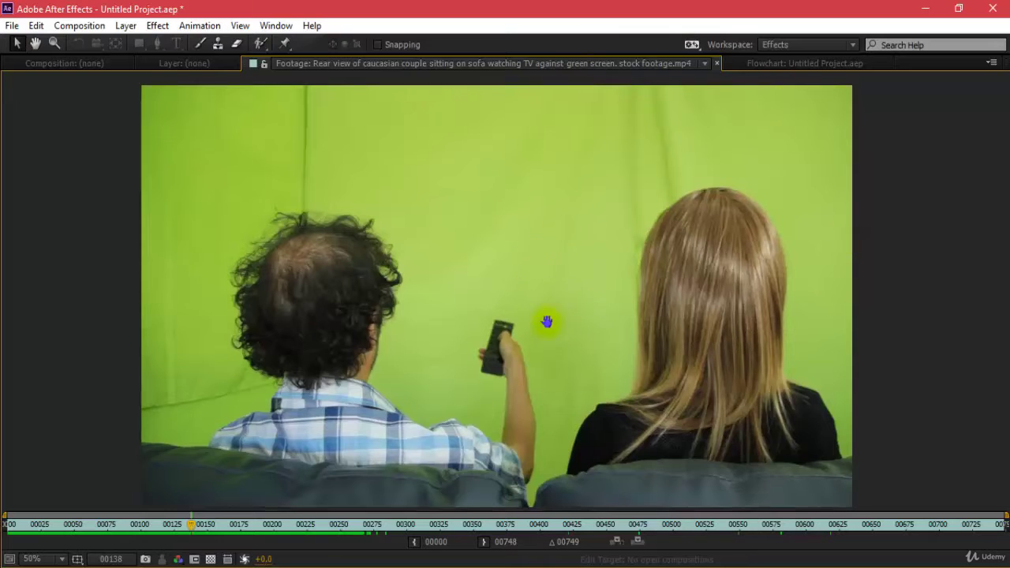
- Pan across the footage to the man's head, shoulder and hair
drag(546, 322, 562, 389)
drag(619, 198, 457, 401)
scroll(375, 471, up, 2)
drag(375, 463, 655, 190)
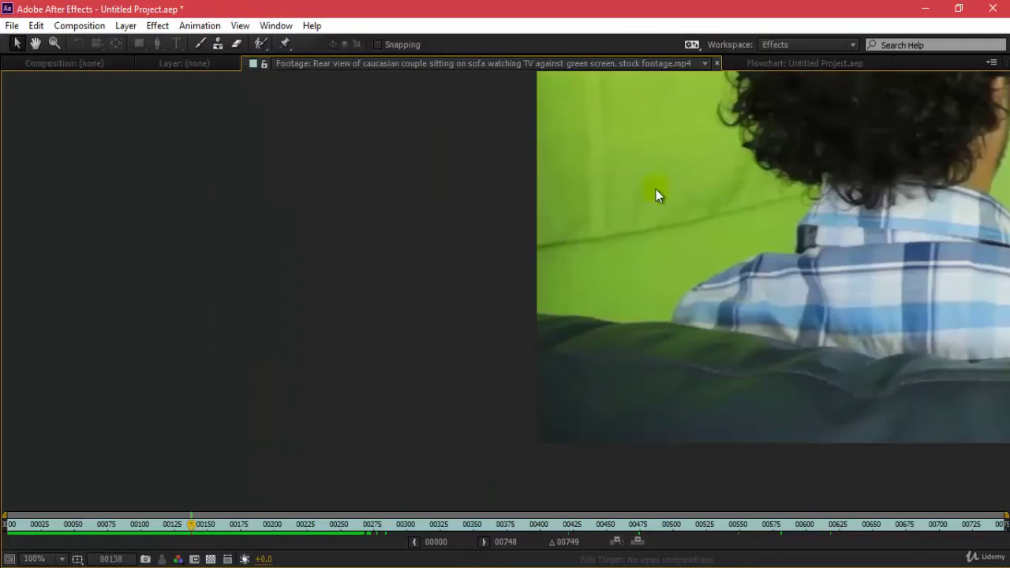
scroll(628, 207, up, 2)
drag(930, 152, 359, 501)
scroll(621, 344, down, 2)
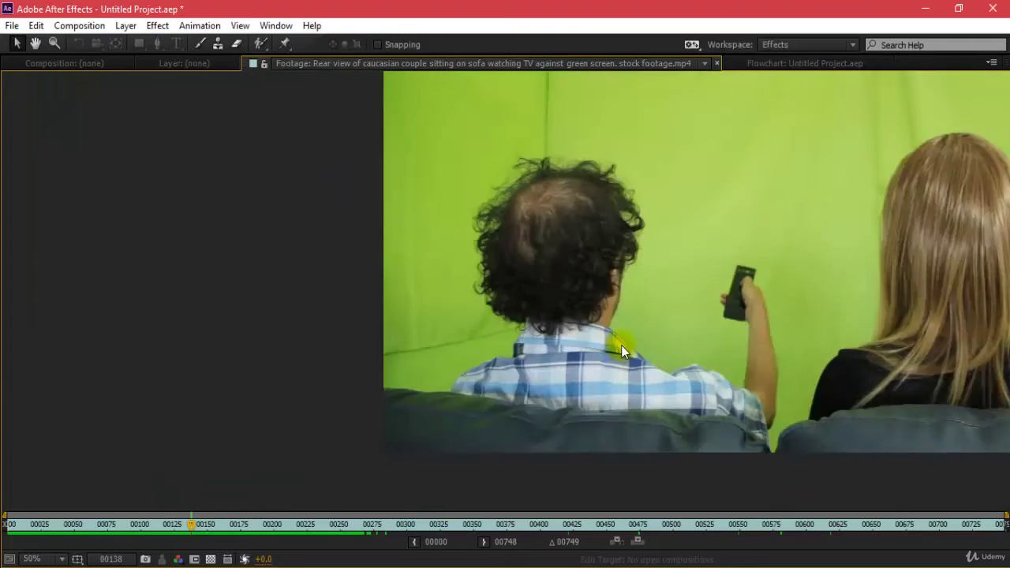
scroll(387, 372, up, 1)
scroll(377, 379, down, 1)
- Compare the footage at 50% and 100% zoom, finishing at 100% on the man's hair
key(period)
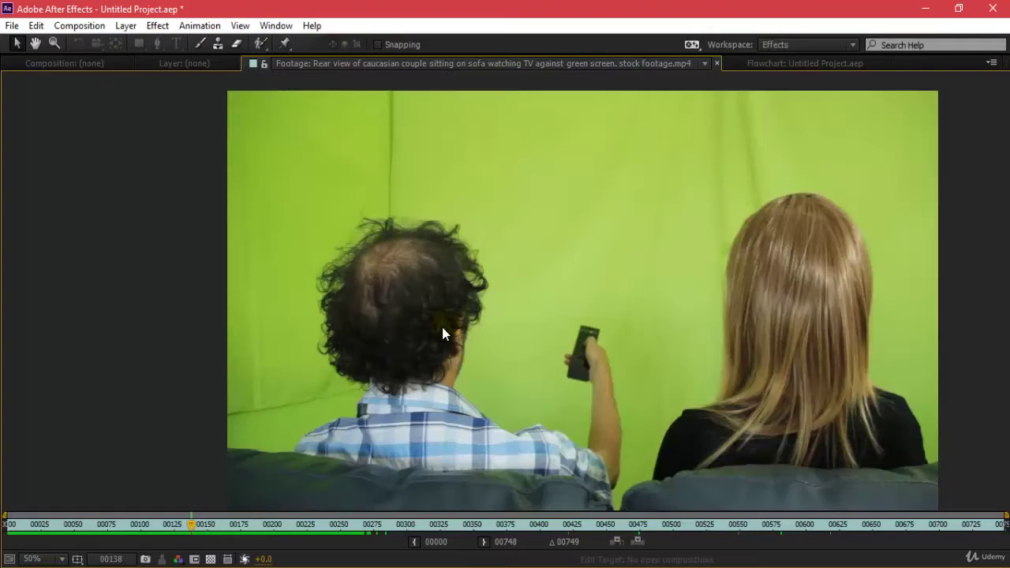
key(period)
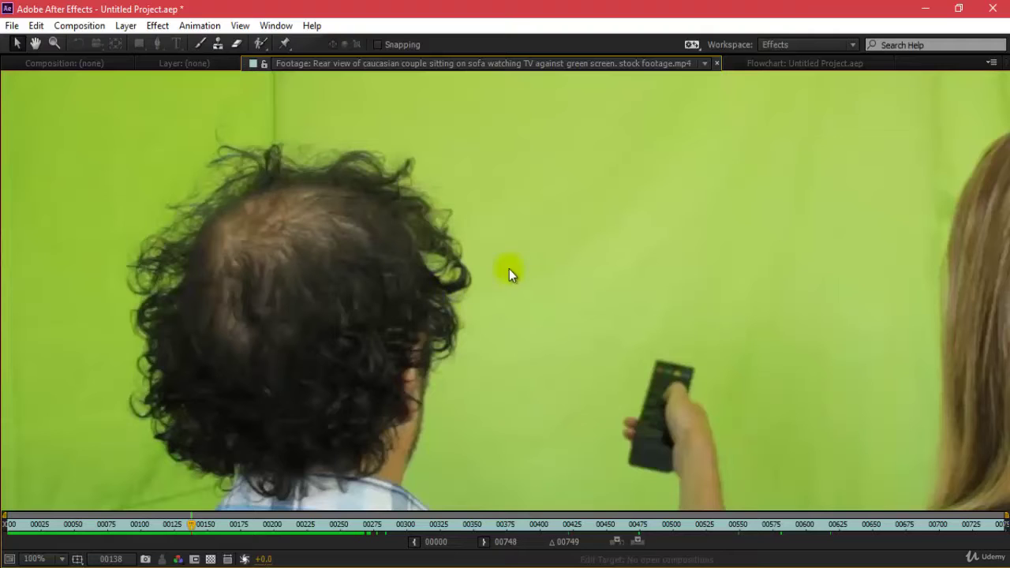
key(comma)
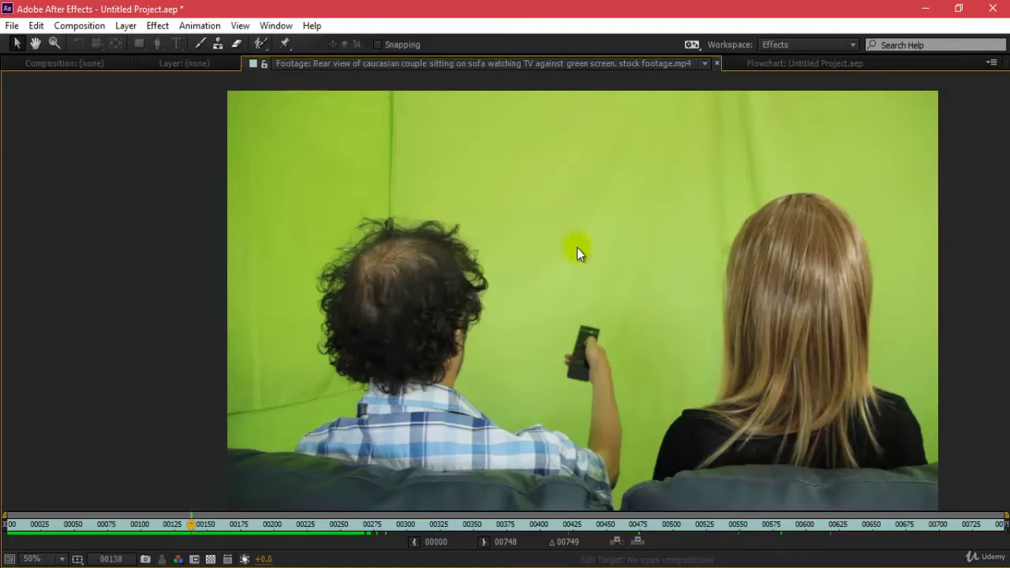
key(period)
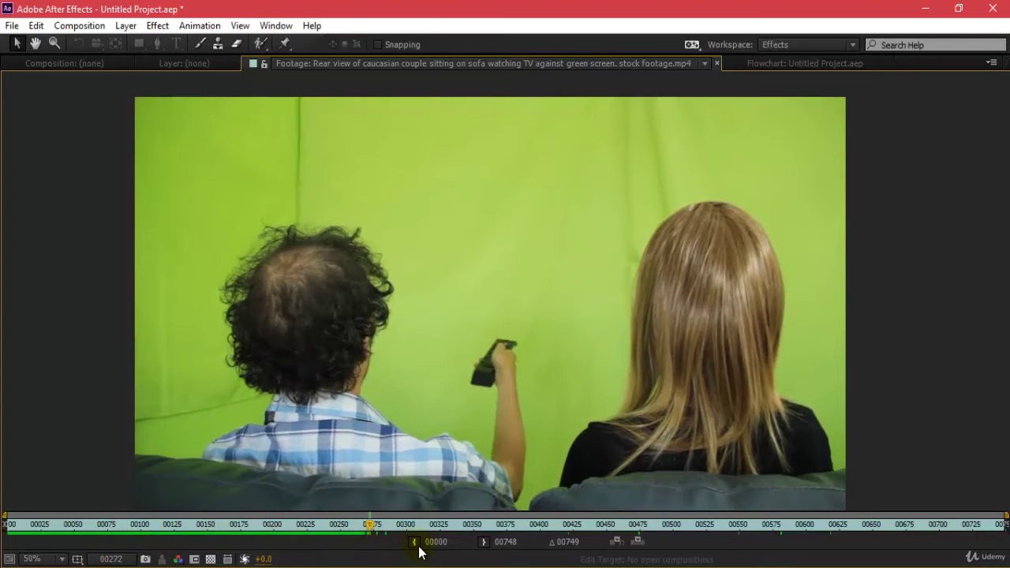
- Scrub and play through the footage to watch the woman turn, then return to frame one
drag(533, 541, 736, 531)
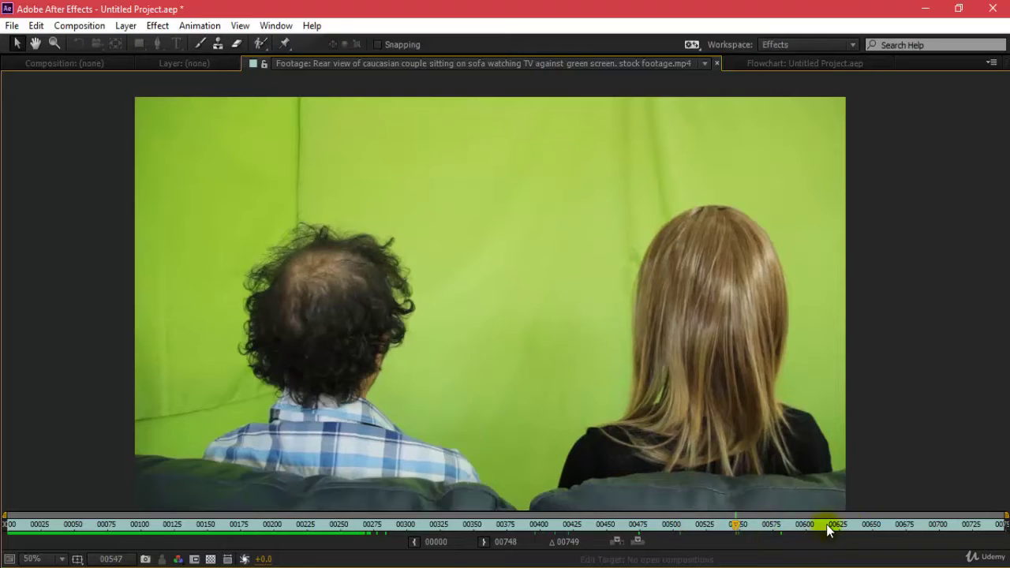
drag(876, 528, 912, 535)
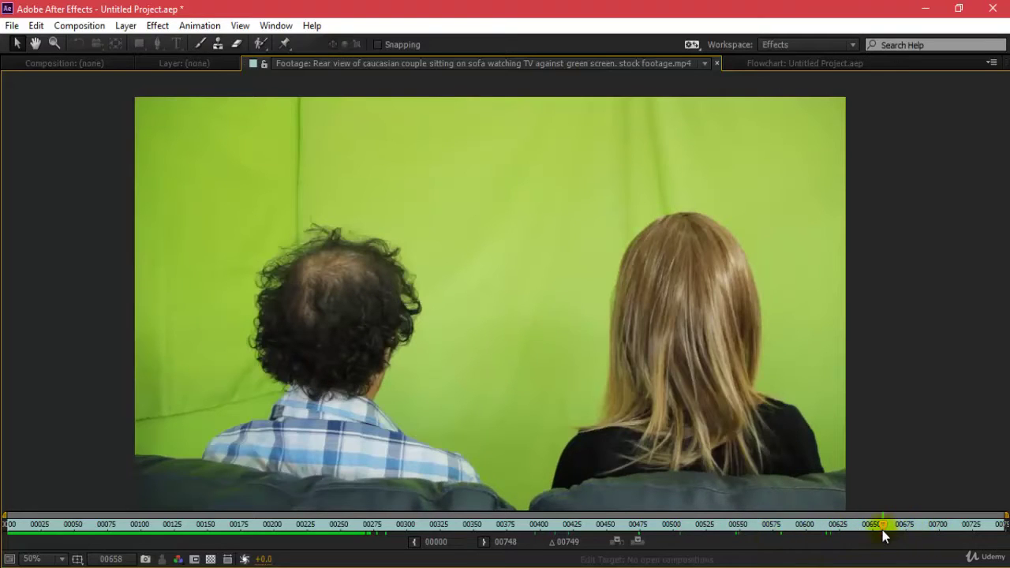
key(space)
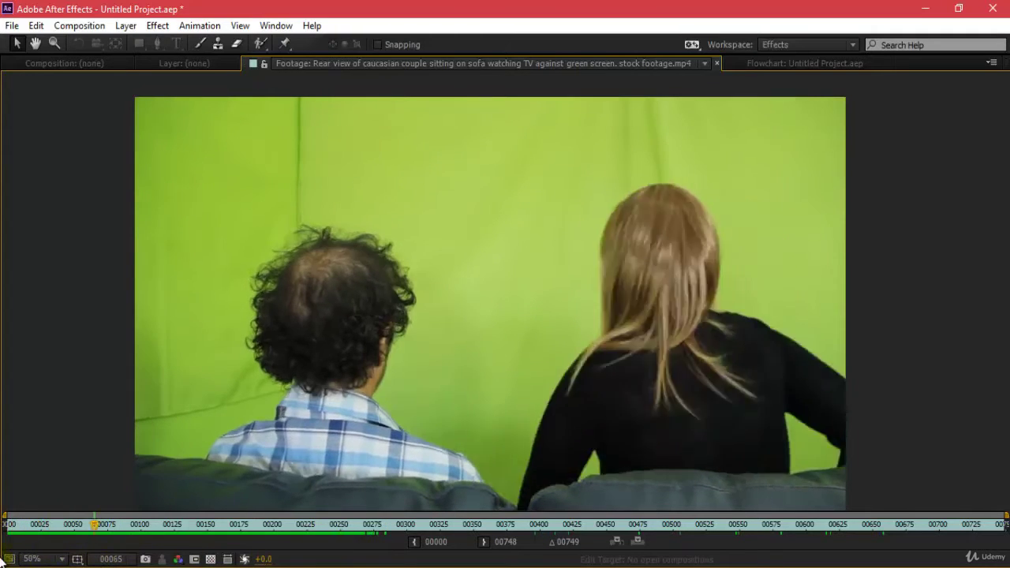
key(Home)
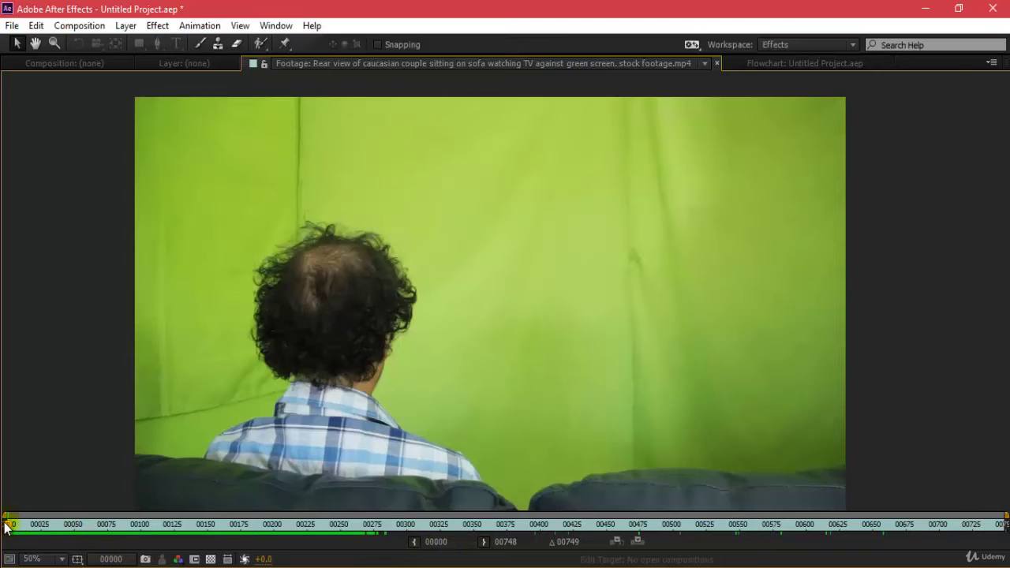
- Set the footage out point at frame 00368, where the man's arm is lowered, and restore the workspace
drag(10, 524, 301, 524)
click(373, 524)
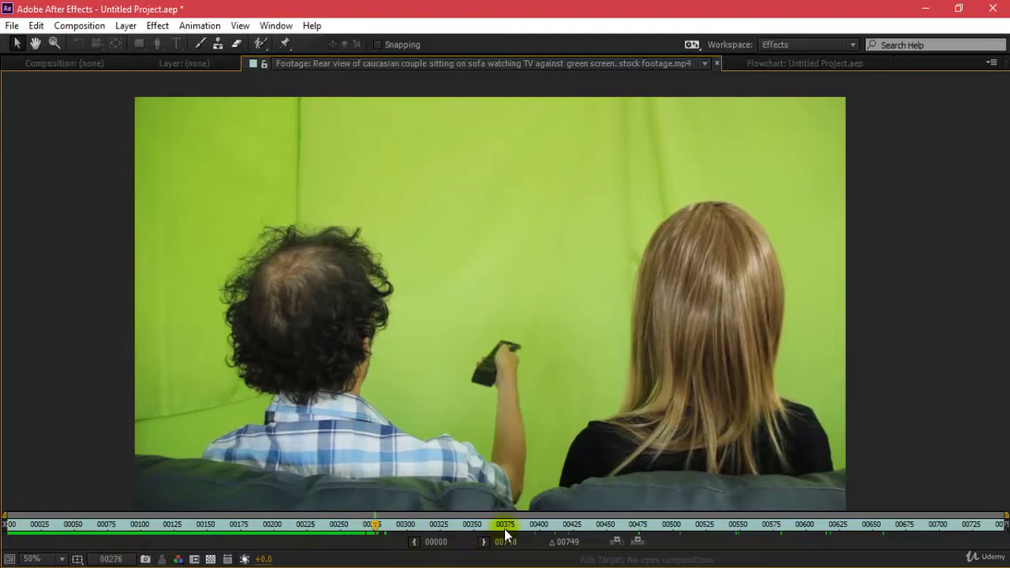
click(497, 525)
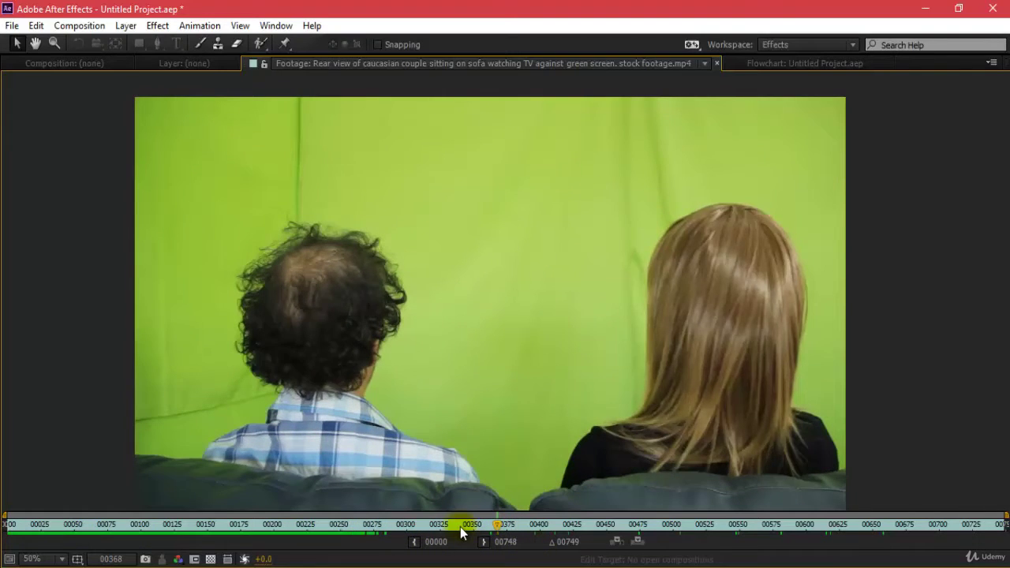
click(459, 525)
drag(435, 526, 497, 550)
click(484, 542)
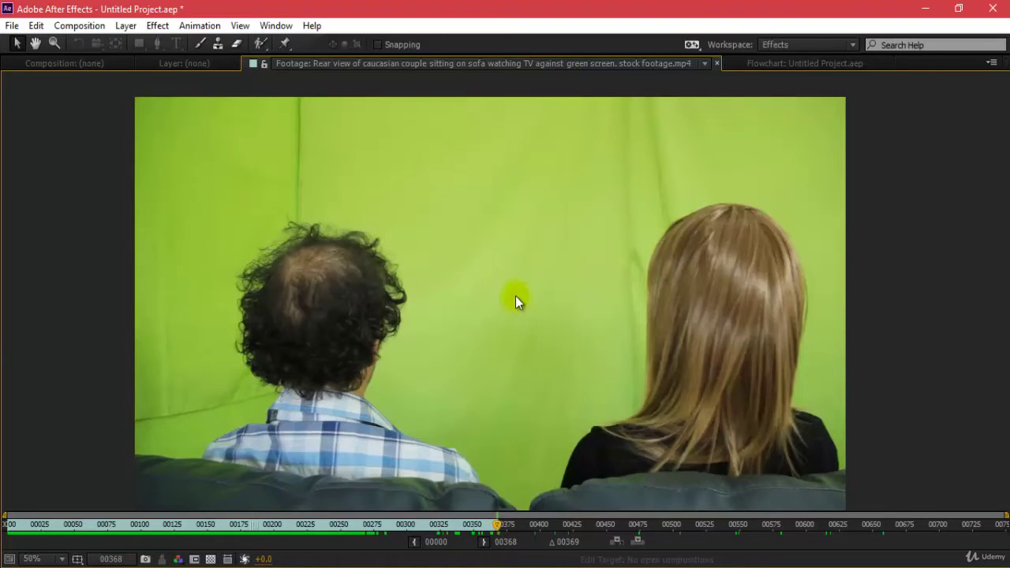
key(grave)
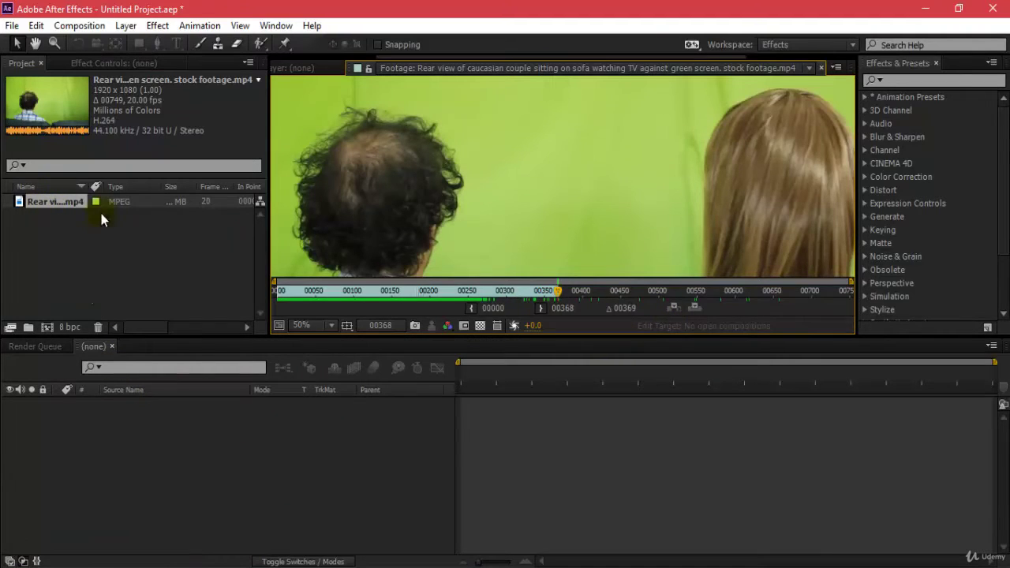
- Create Comp 1 with width 1920, frame rate 20 fps and duration 00360
key(ctrl+n)
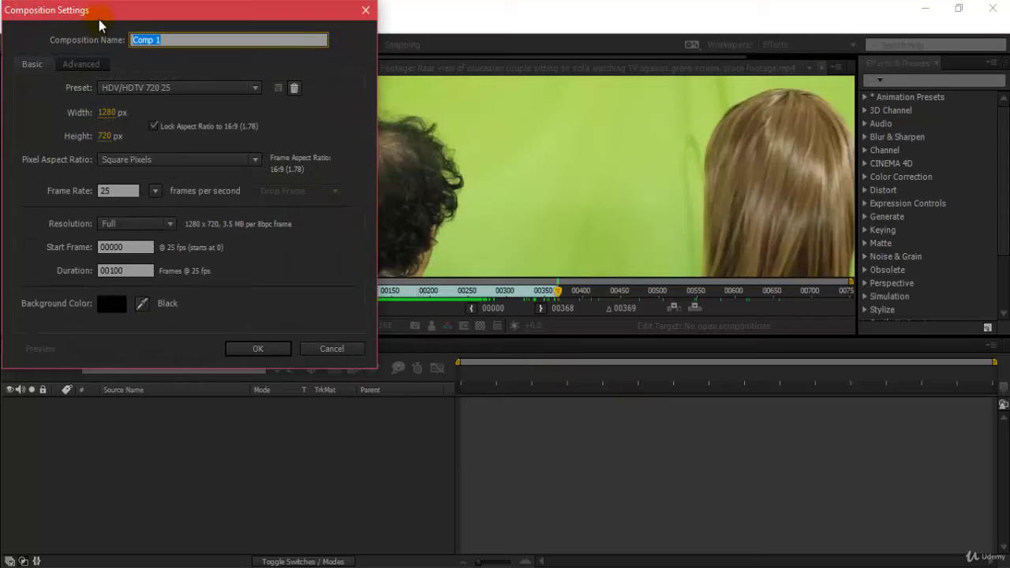
drag(101, 22, 469, 176)
click(474, 271)
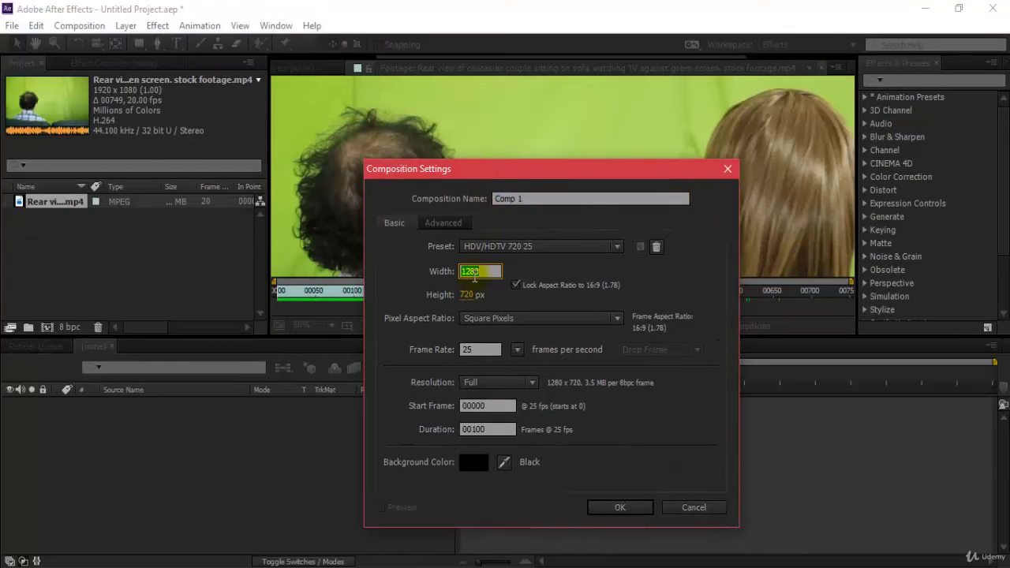
text(1920)
key(Return)
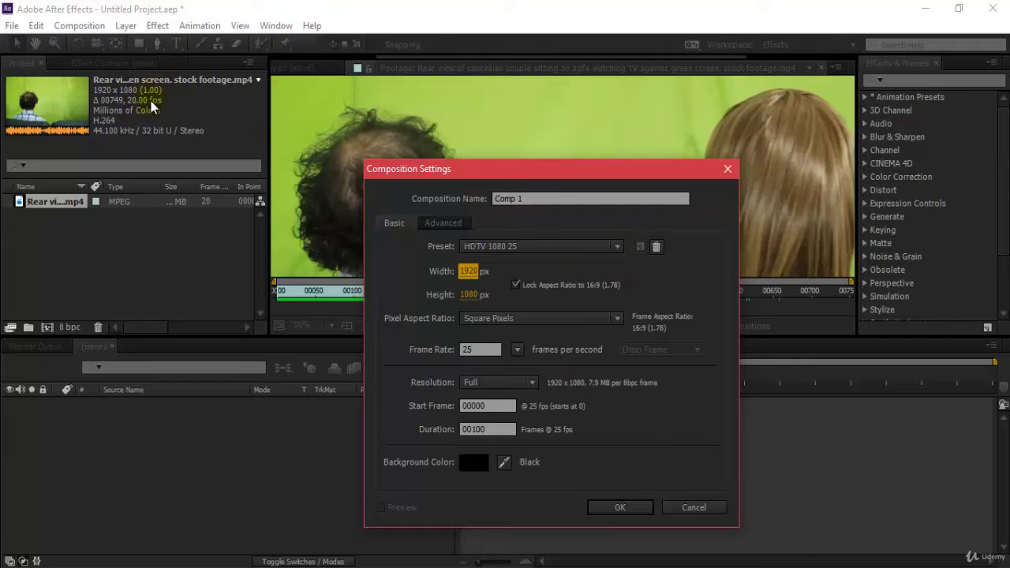
click(517, 350)
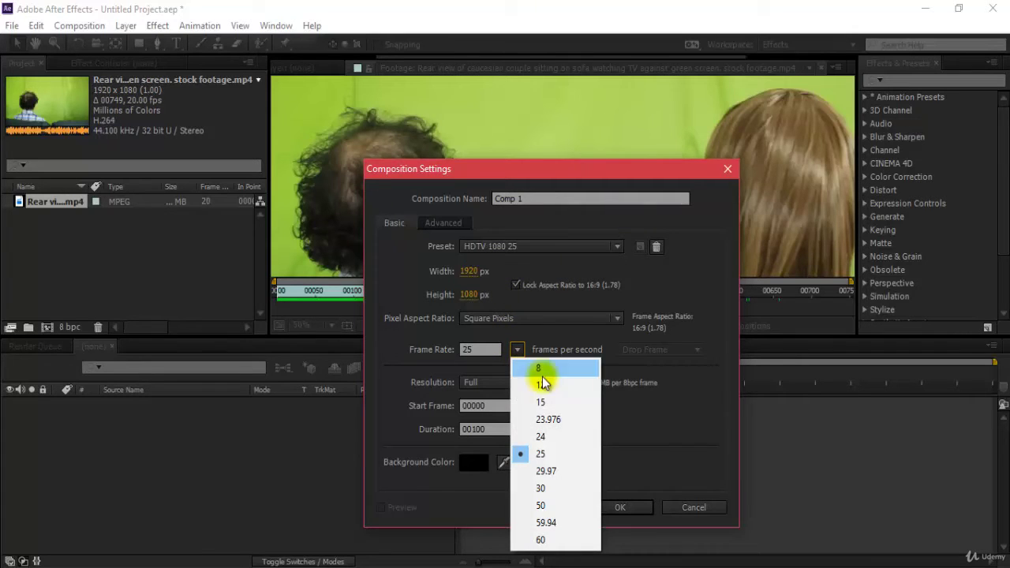
click(479, 349)
text(20)
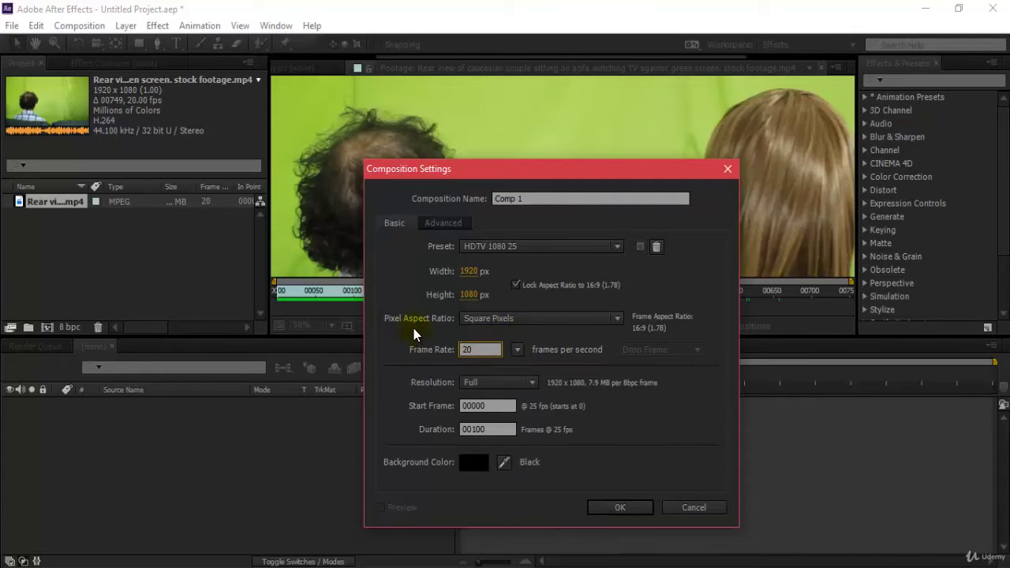
click(667, 464)
click(495, 429)
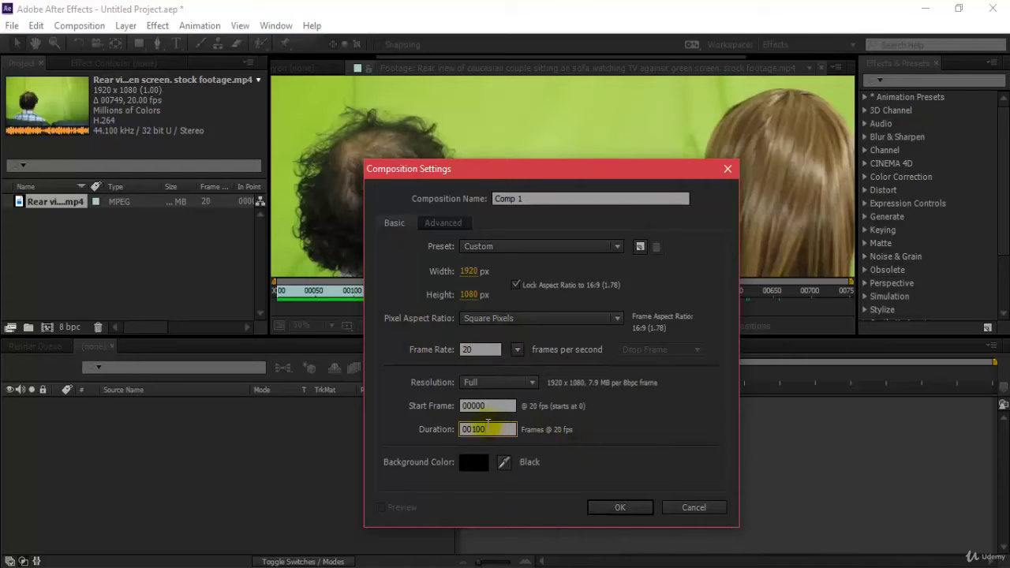
drag(488, 423, 472, 429)
drag(615, 174, 480, 148)
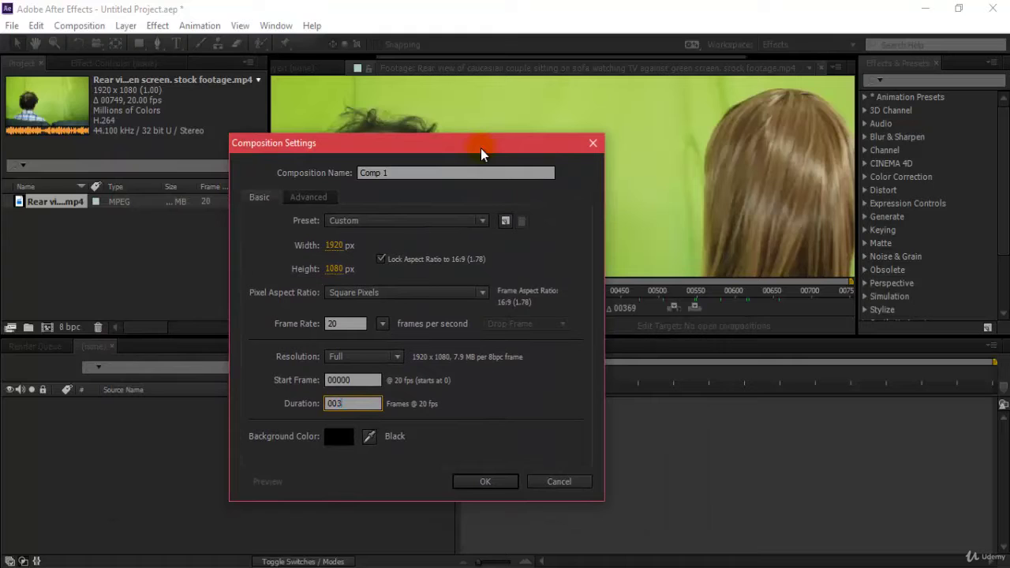
text(360)
key(Return)
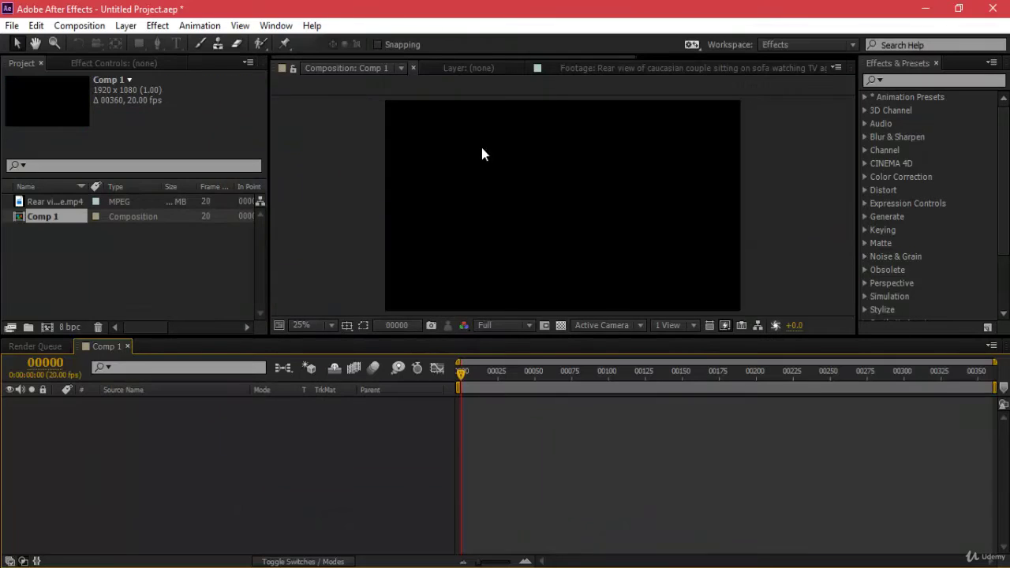
- Add the green-screen clip as a layer in Comp 1 and preview it
double_click(76, 201)
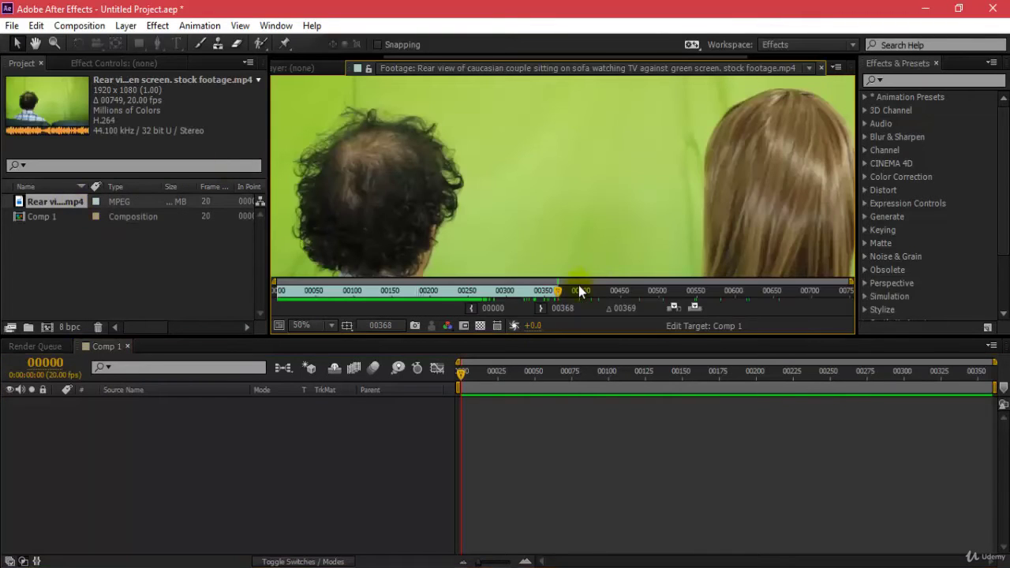
click(676, 308)
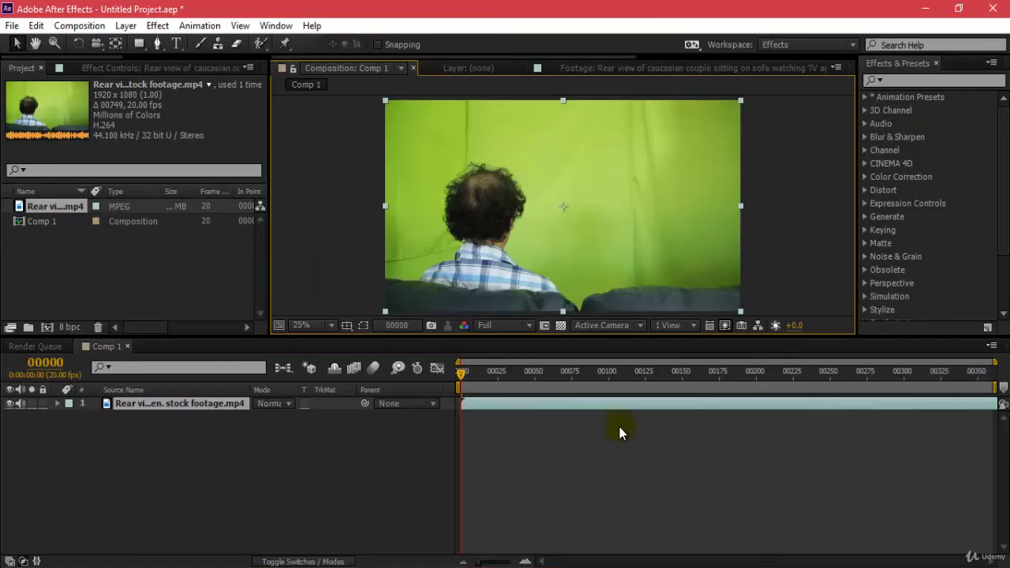
key(space)
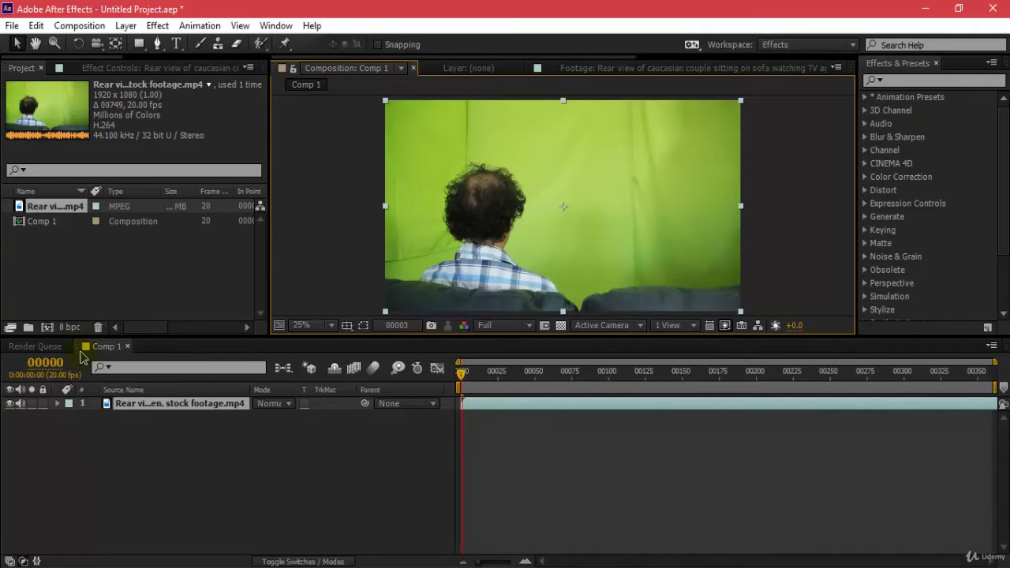
mouse_move(979, 373)
mouse_down()
mouse_move(987, 375)
mouse_move(967, 375)
mouse_up()
key(Home)
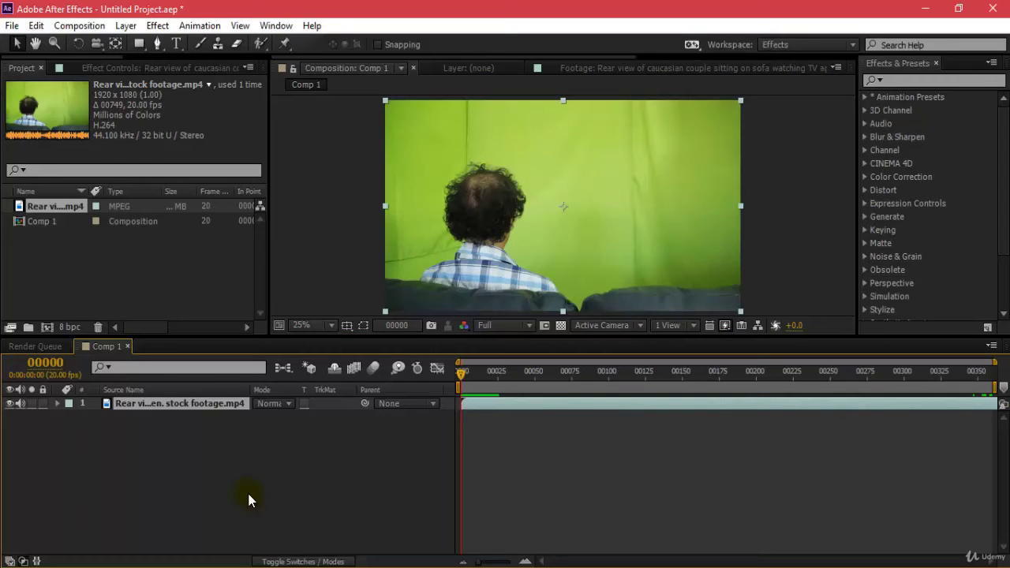
- Rename the Comp 1 composition to KEYING
right_click(42, 217)
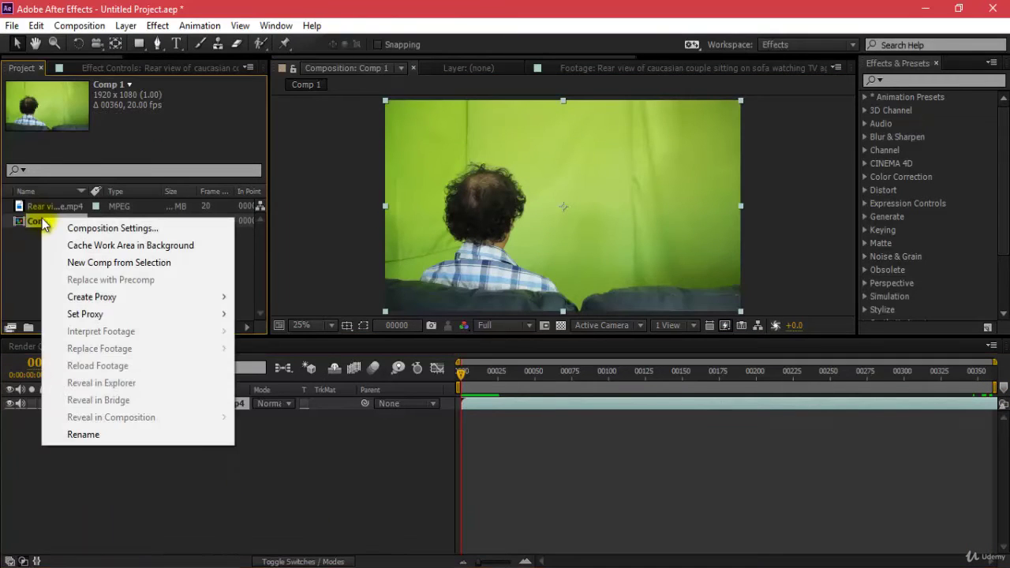
click(38, 219)
right_click(38, 220)
click(90, 430)
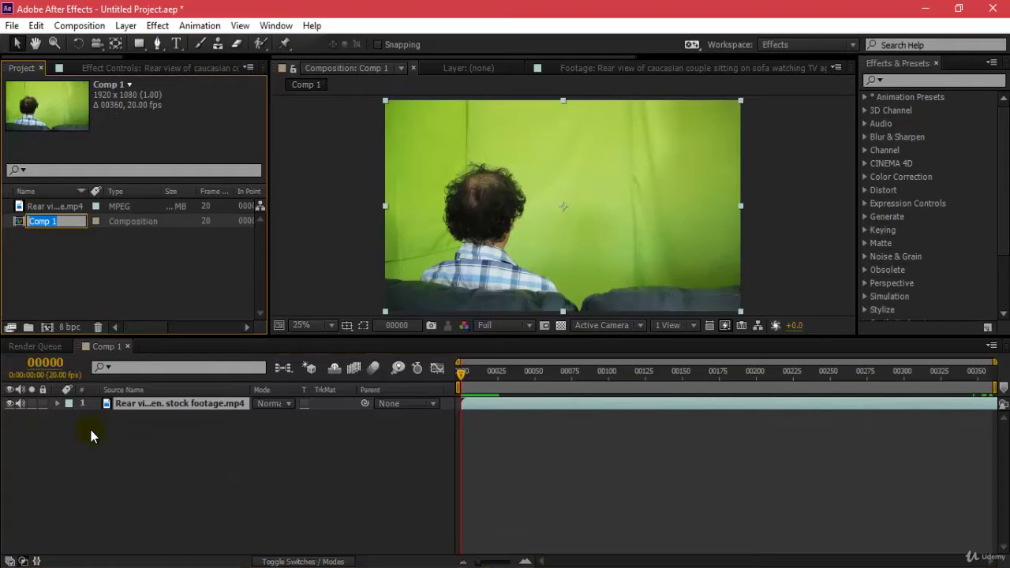
text(F)
text(EYING)
key(Return)
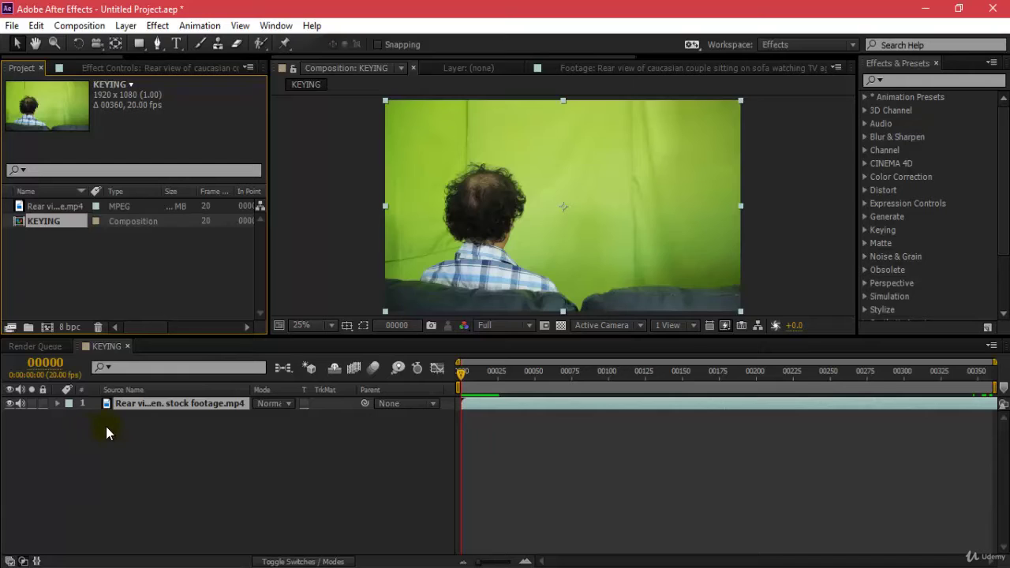
- Preview the footage from frame 00185 to 00289 as the woman walks in
key(space)
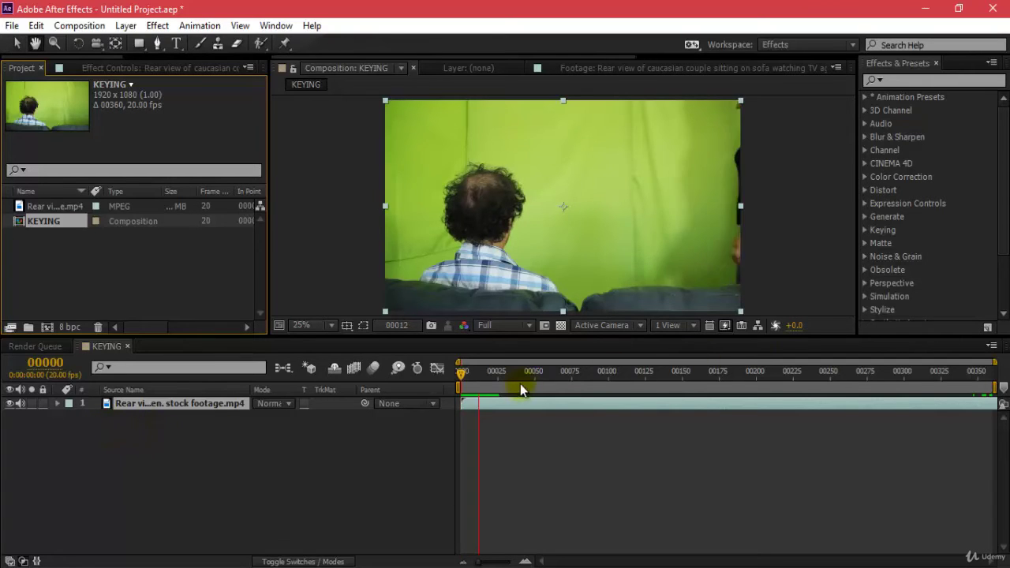
click(733, 371)
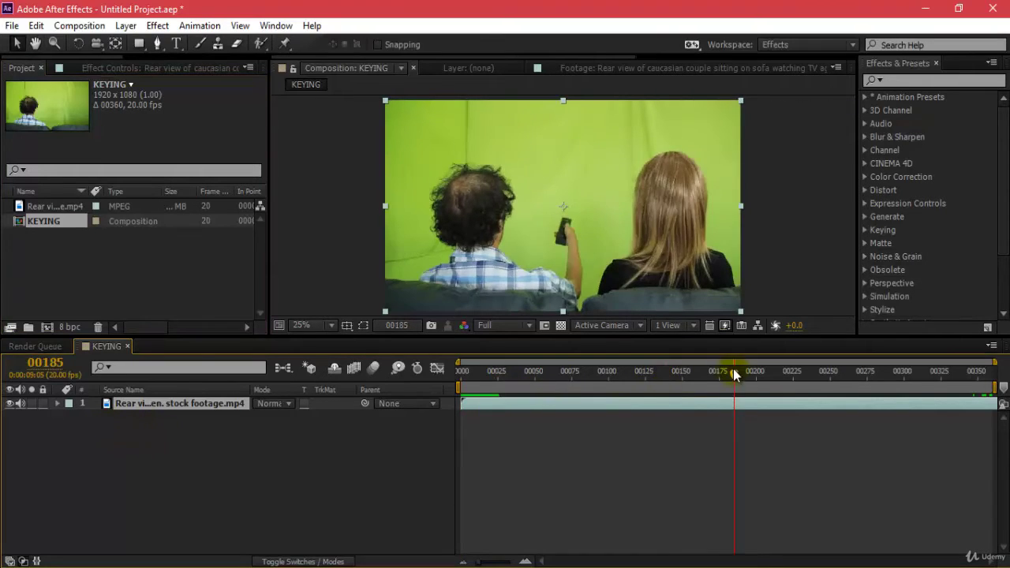
click(773, 373)
drag(762, 380, 463, 403)
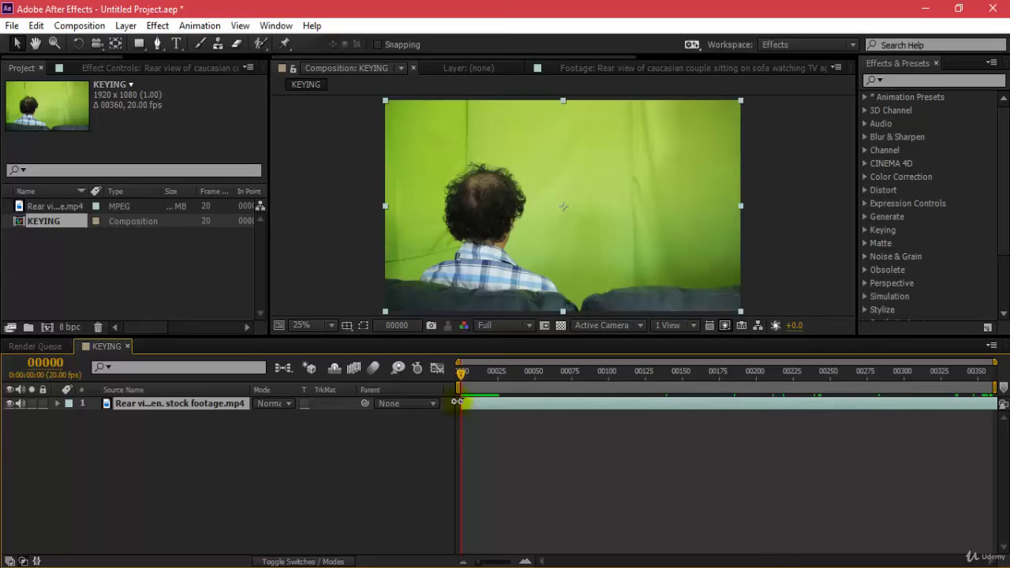
- Search 'keyl' in Effects & Presets and apply Keylight (1.2) to the footage layer
click(932, 81)
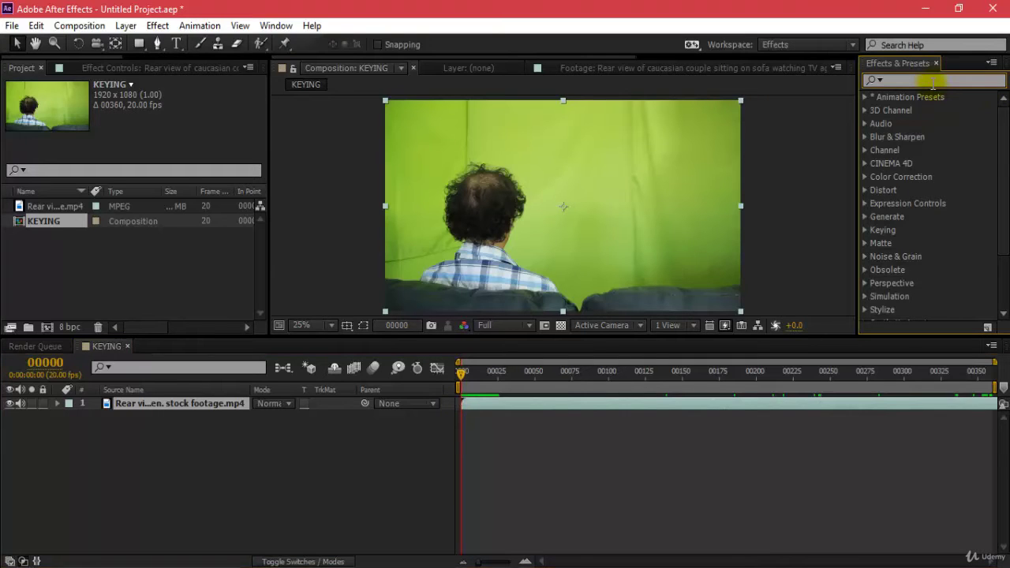
text(keying)
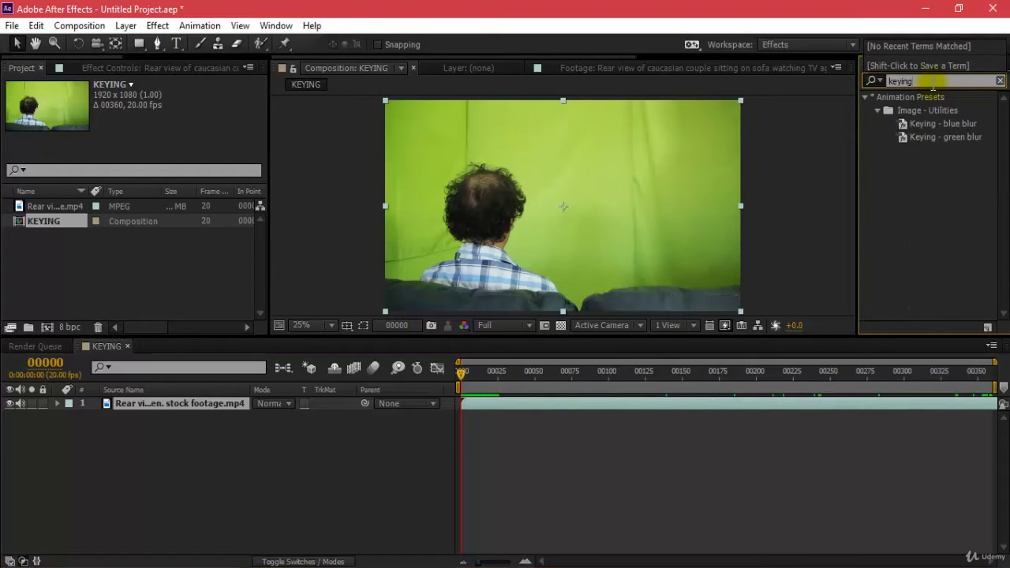
double_click(933, 82)
text(keyl)
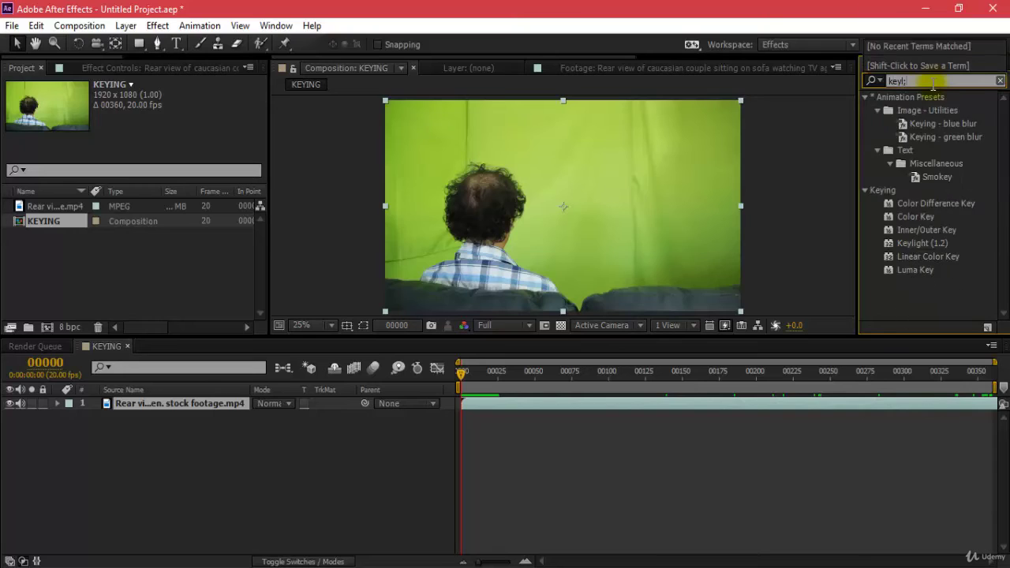
click(934, 114)
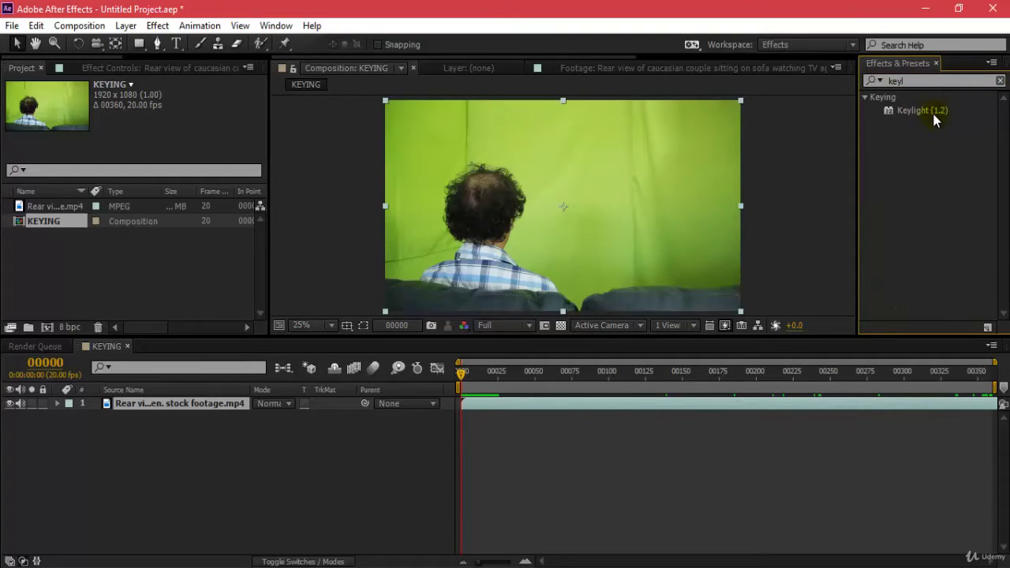
click(933, 111)
drag(931, 190, 133, 405)
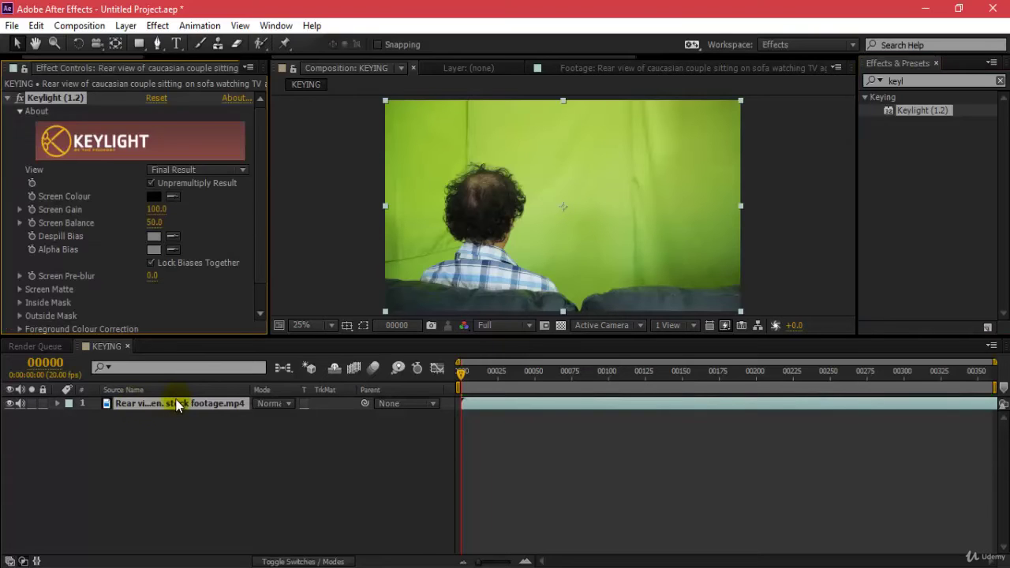
- Sample the green screen as the key colour and set Keylight's View to Screen Matte at 50%
click(172, 196)
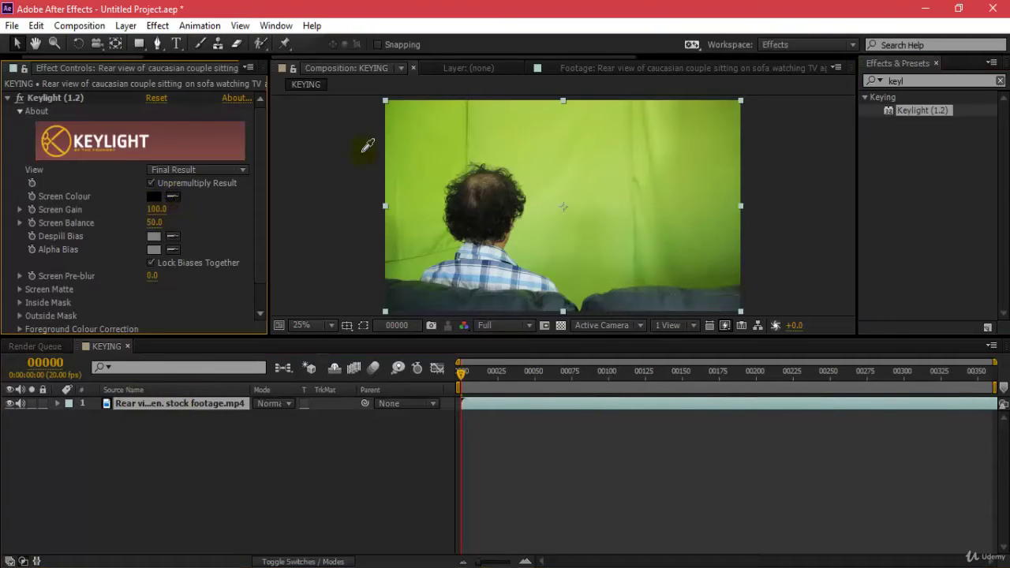
click(631, 172)
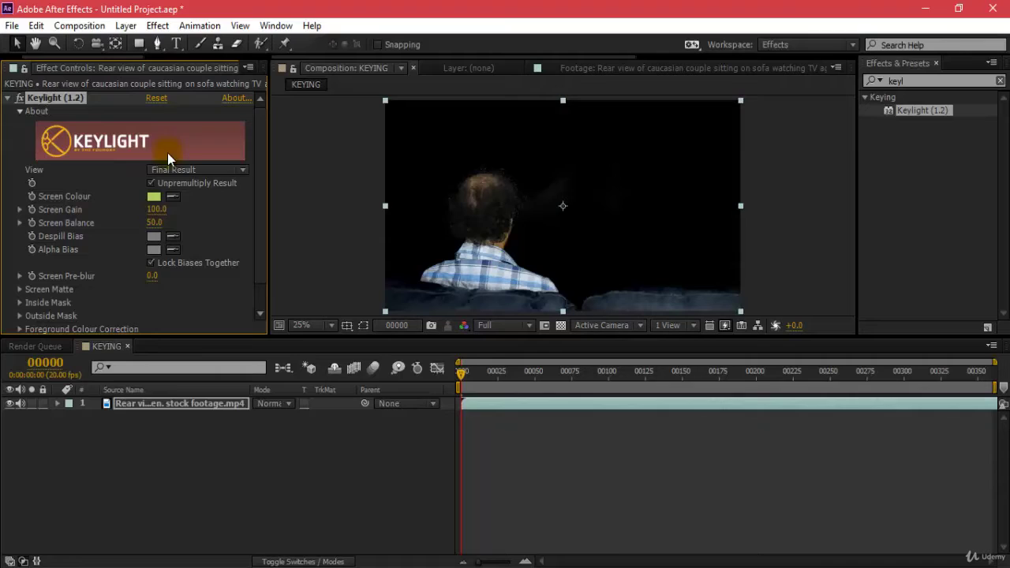
click(186, 169)
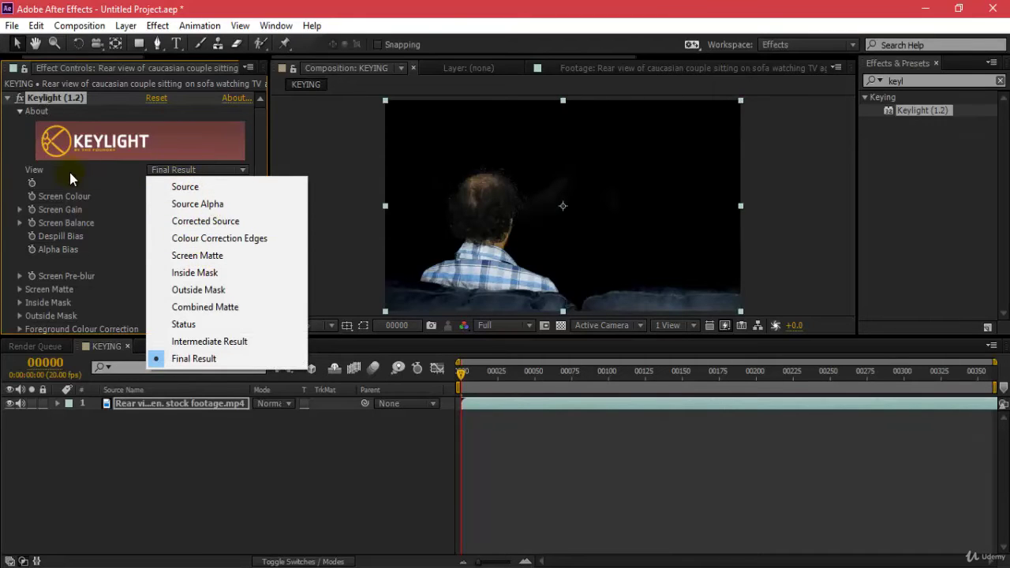
click(240, 252)
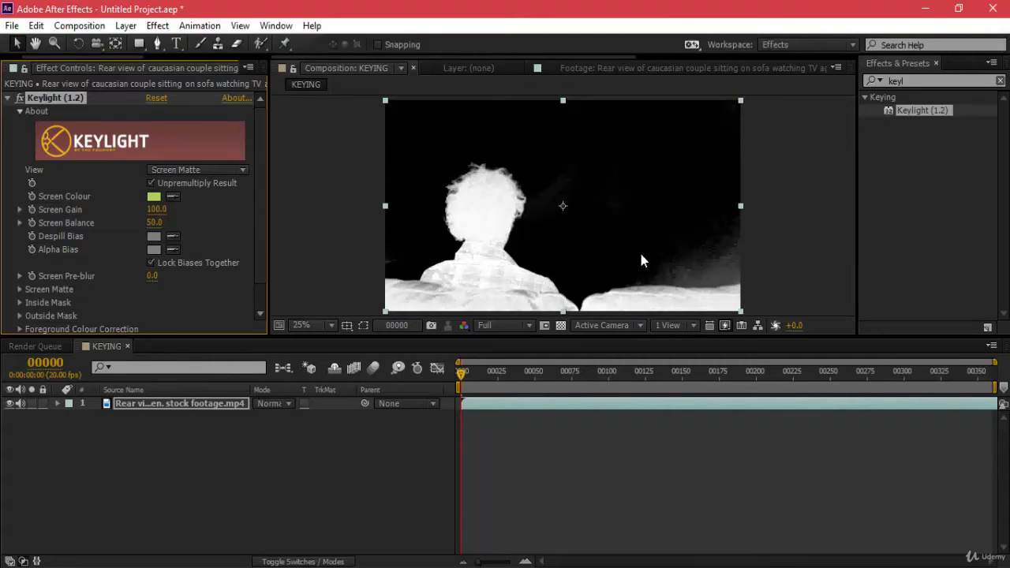
drag(542, 287, 583, 235)
key(period)
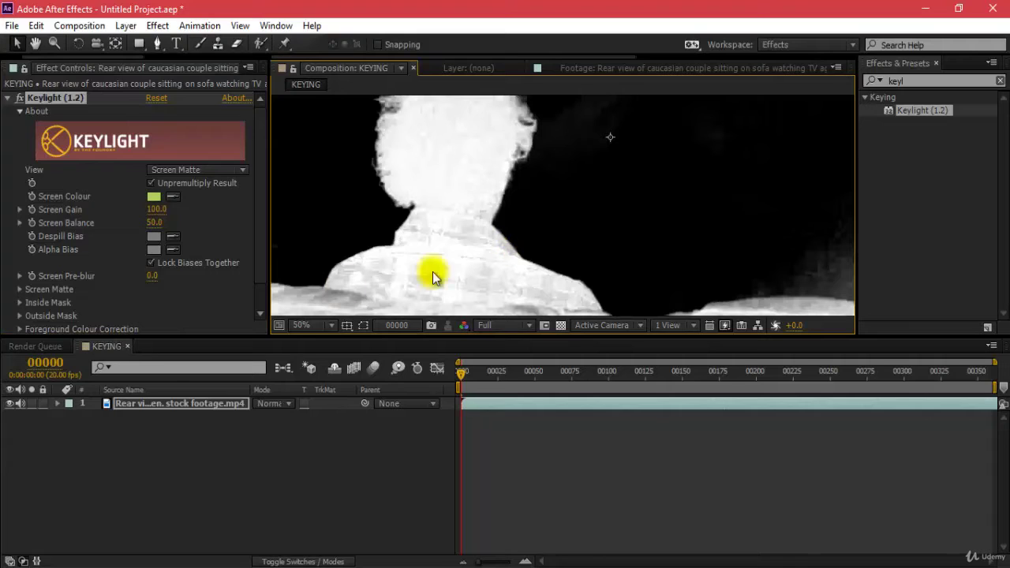
- Step through frames with both people to check the screen matte
scroll(632, 191, up, 2)
scroll(725, 185, down, 4)
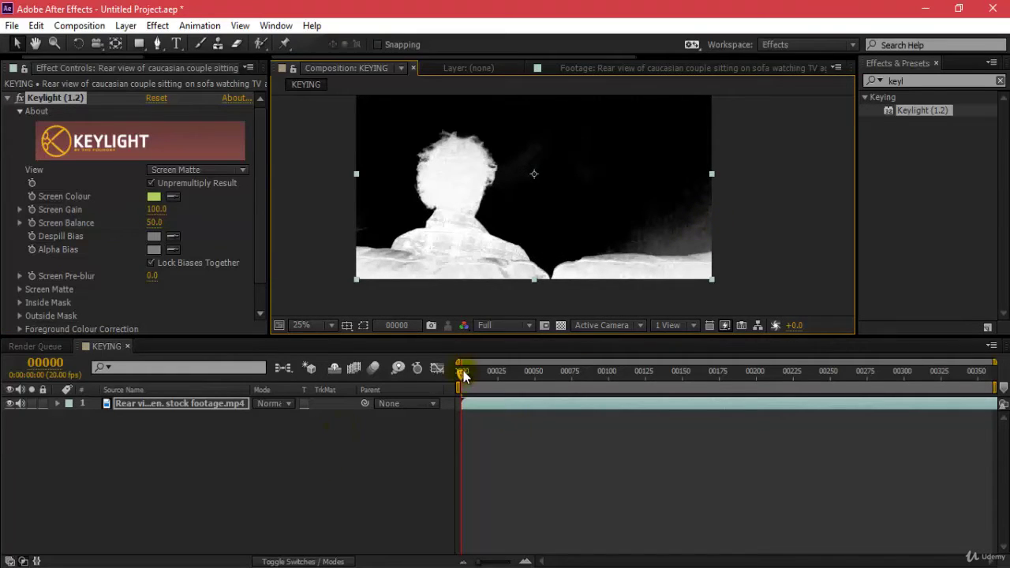
drag(464, 376, 513, 379)
- Set Keylight's View back to Final Result
scroll(498, 259, up, 1)
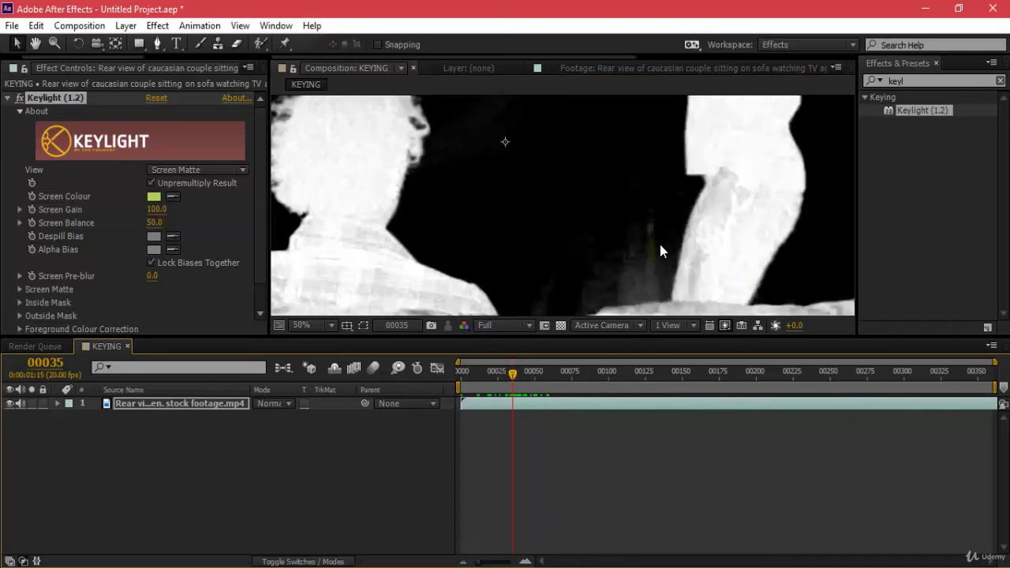
scroll(679, 236, down, 2)
drag(616, 267, 713, 221)
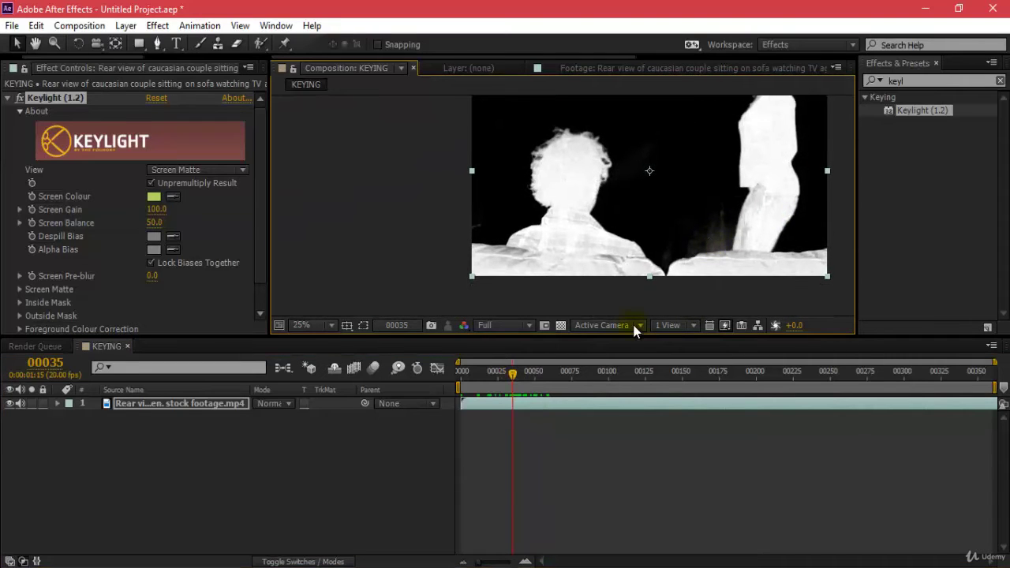
scroll(564, 206, up, 1)
click(211, 170)
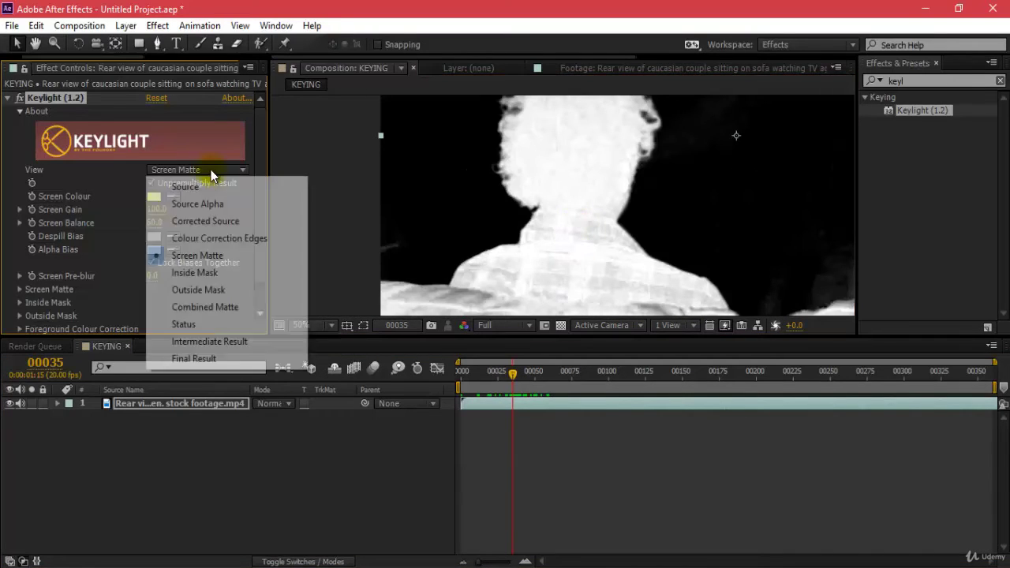
click(221, 359)
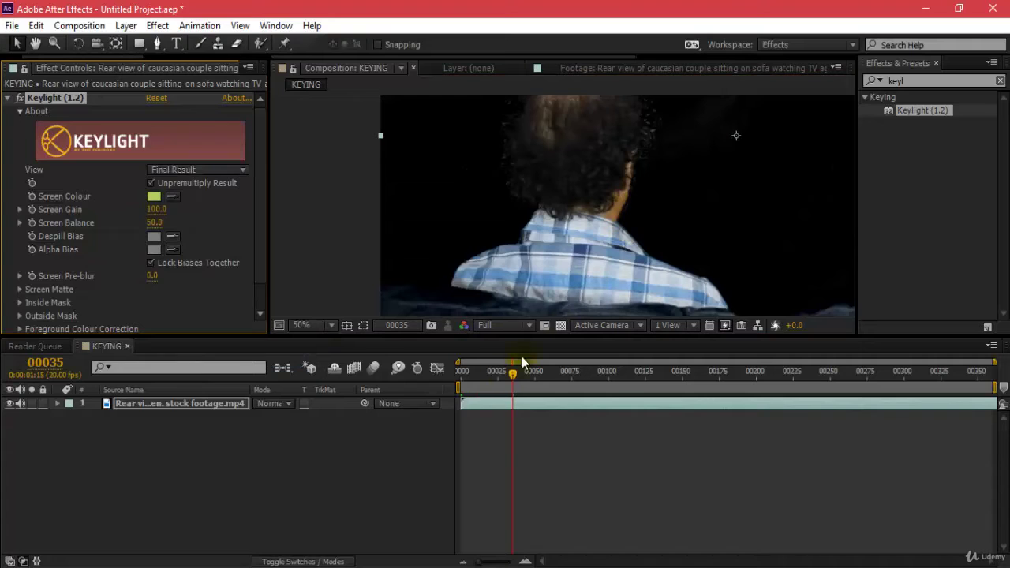
- Create a Light Gray solid and move it beneath the footage layer
key(ctrl+y)
click(209, 320)
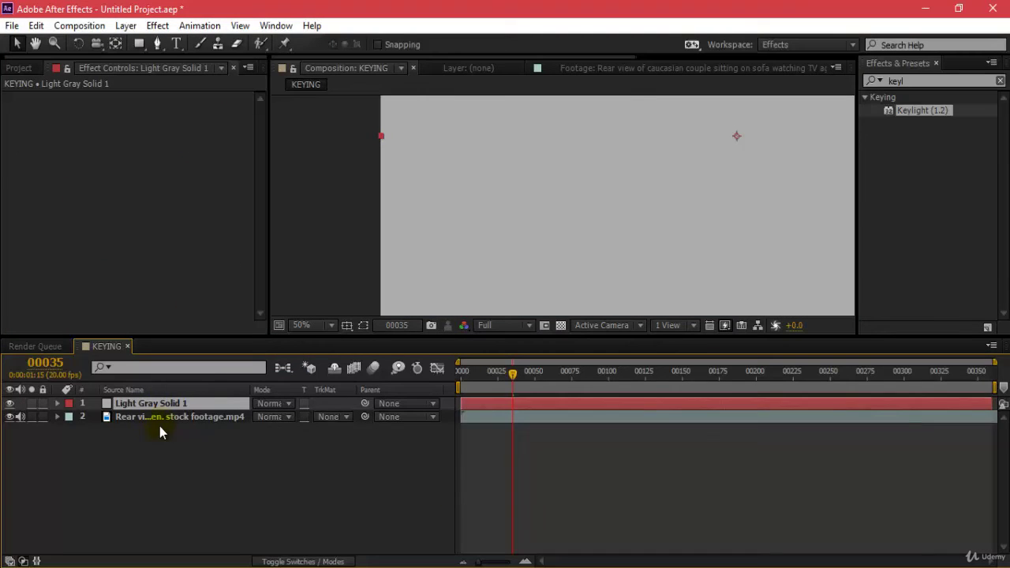
key(ctrl+bracketleft)
- Zoom, pan and scrub to inspect the key over the gray background
scroll(607, 238, down, 2)
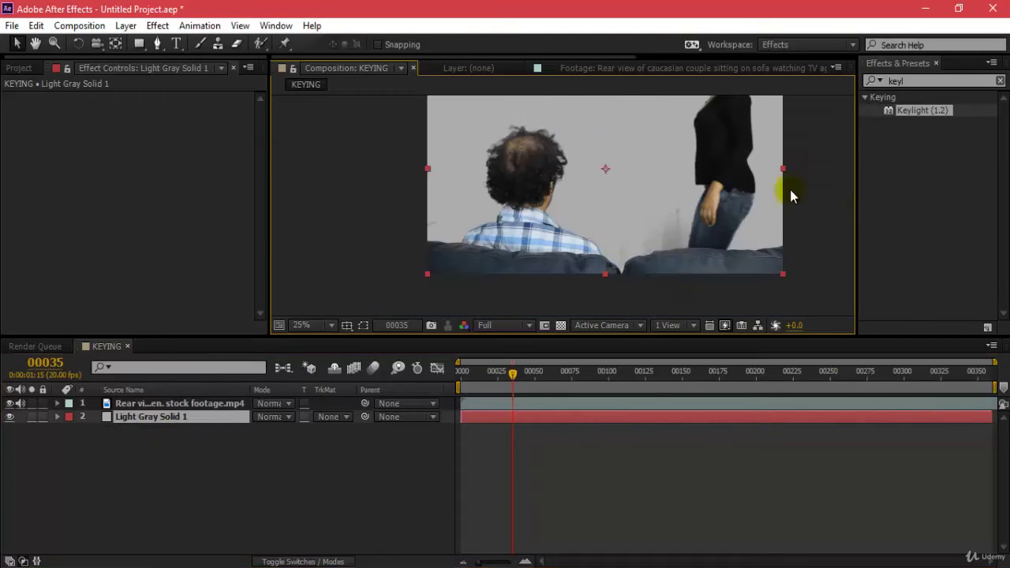
scroll(624, 265, up, 2)
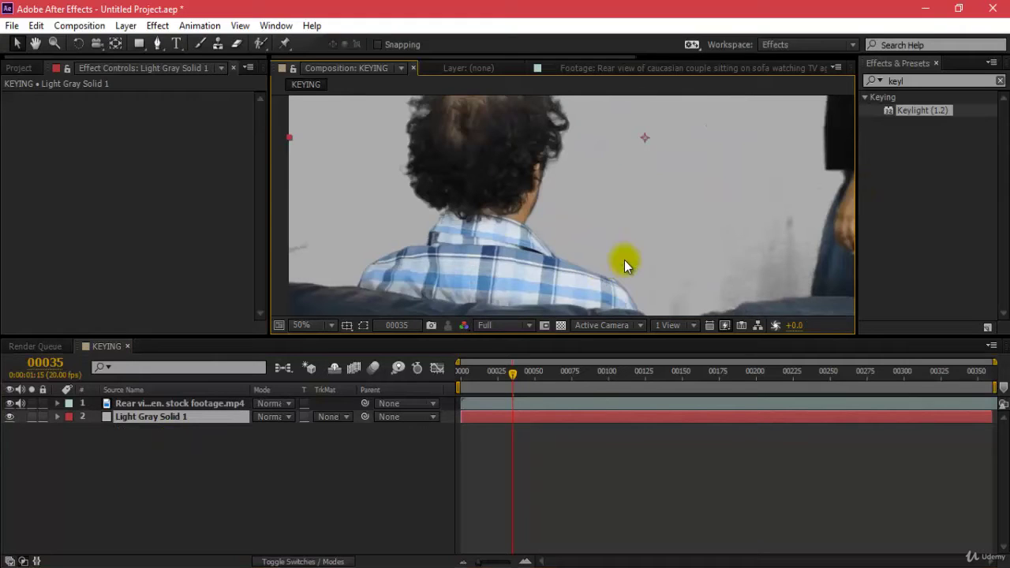
scroll(742, 196, up, 2)
drag(742, 210, 402, 307)
mouse_move(513, 376)
mouse_down()
mouse_move(544, 380)
mouse_move(504, 378)
mouse_move(516, 382)
mouse_up()
scroll(523, 250, down, 4)
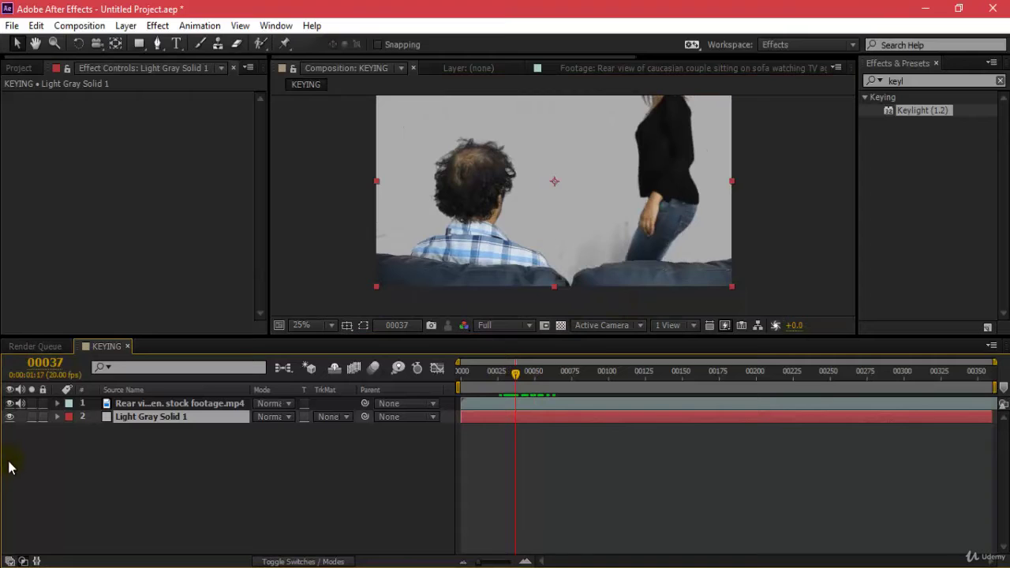
- Hide the gray solid and switch Keylight's View to Screen Matte
click(10, 417)
click(136, 405)
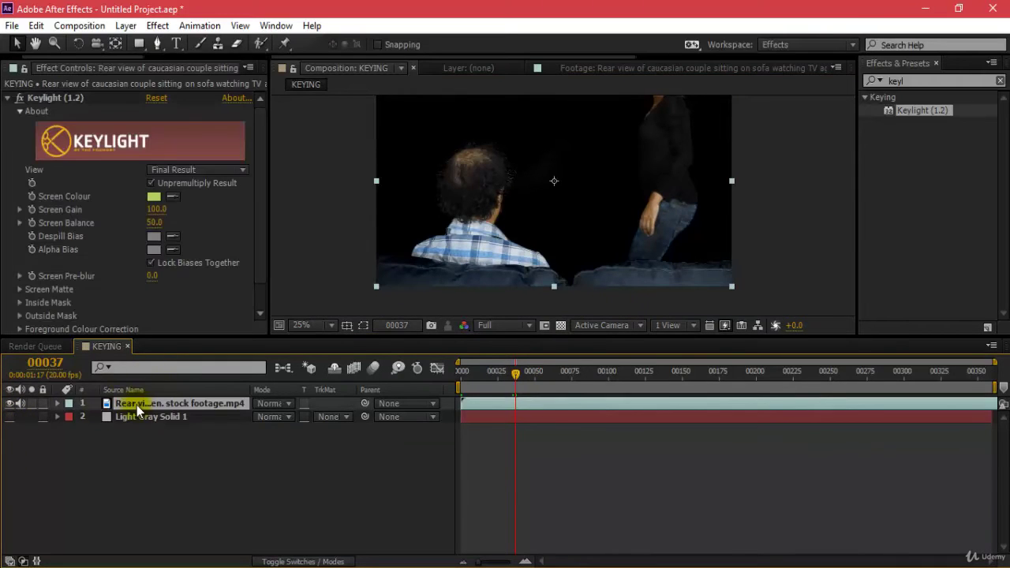
click(181, 172)
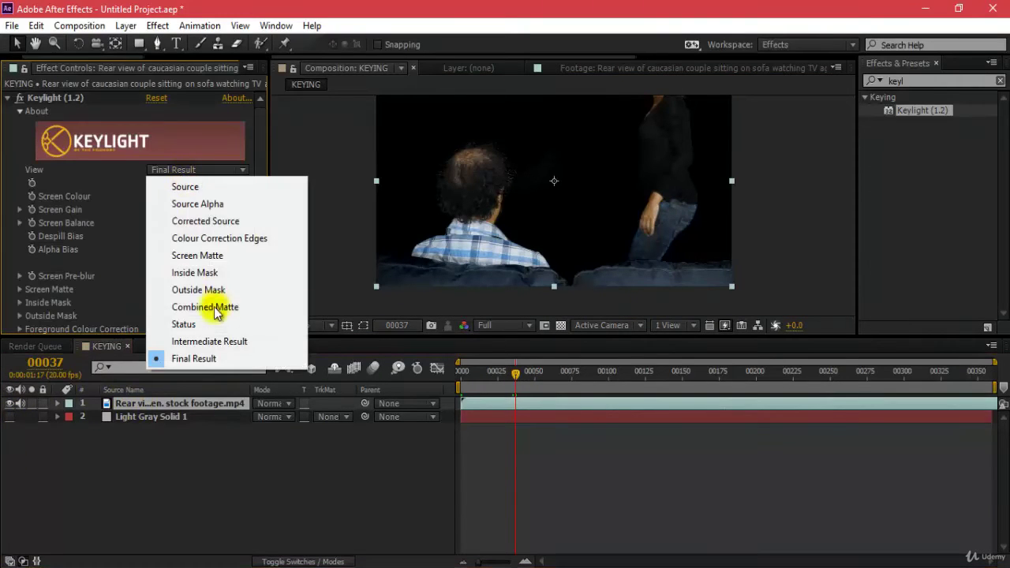
click(230, 255)
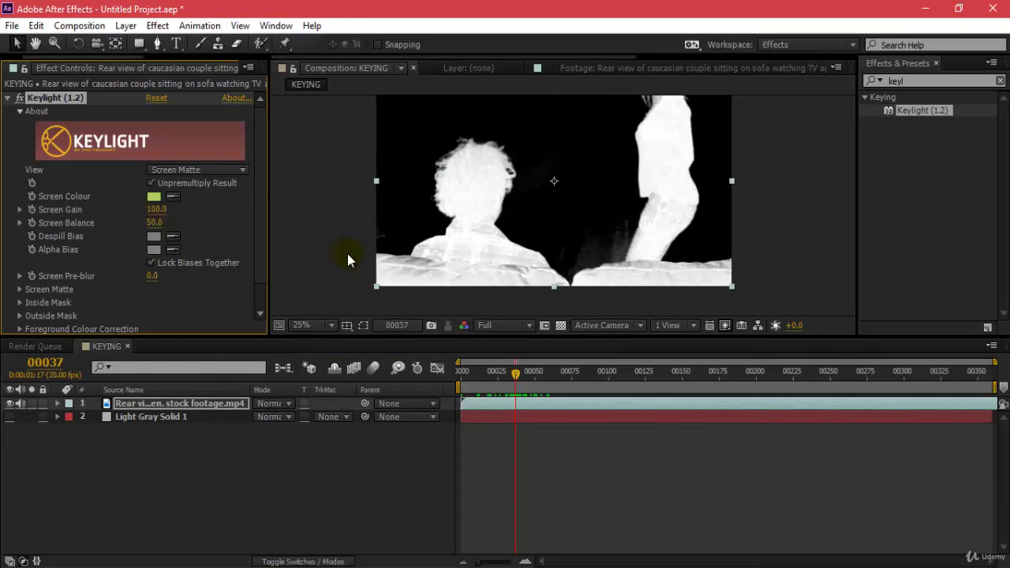
- Raise Screen Matte Clip Black to 21 and lower Clip White to 71
click(20, 291)
scroll(82, 276, down, 2)
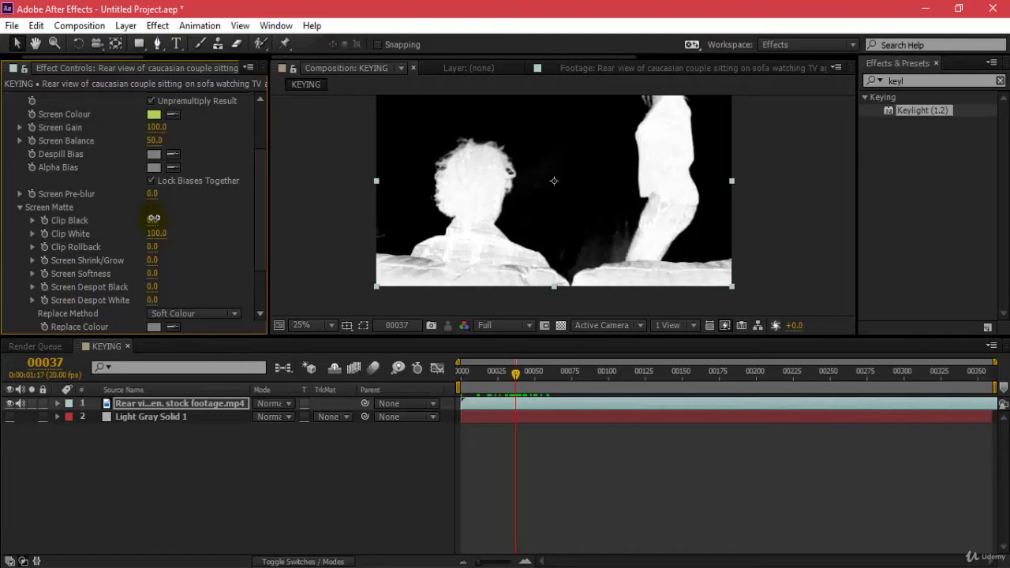
drag(153, 218, 172, 219)
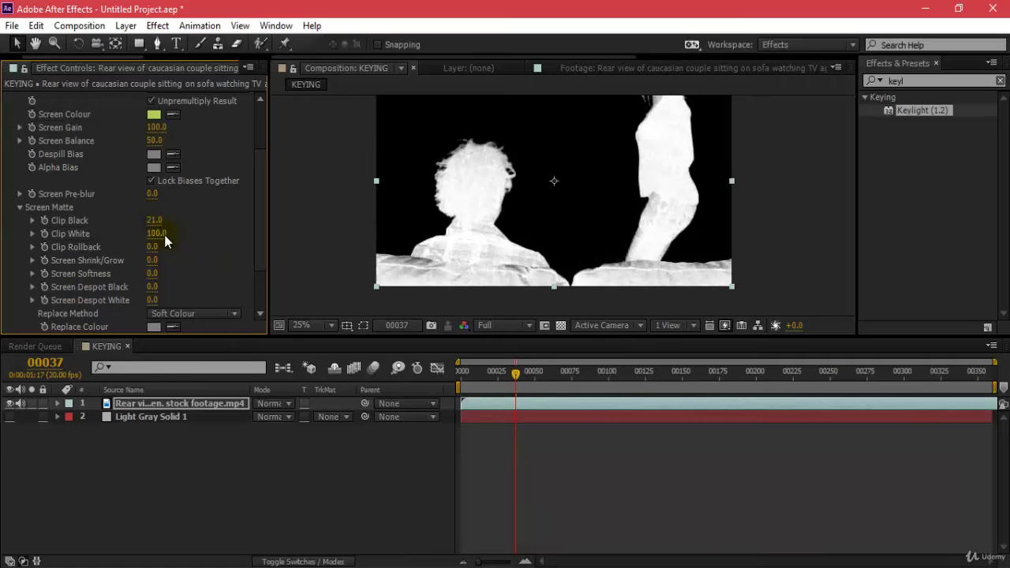
scroll(417, 262, up, 2)
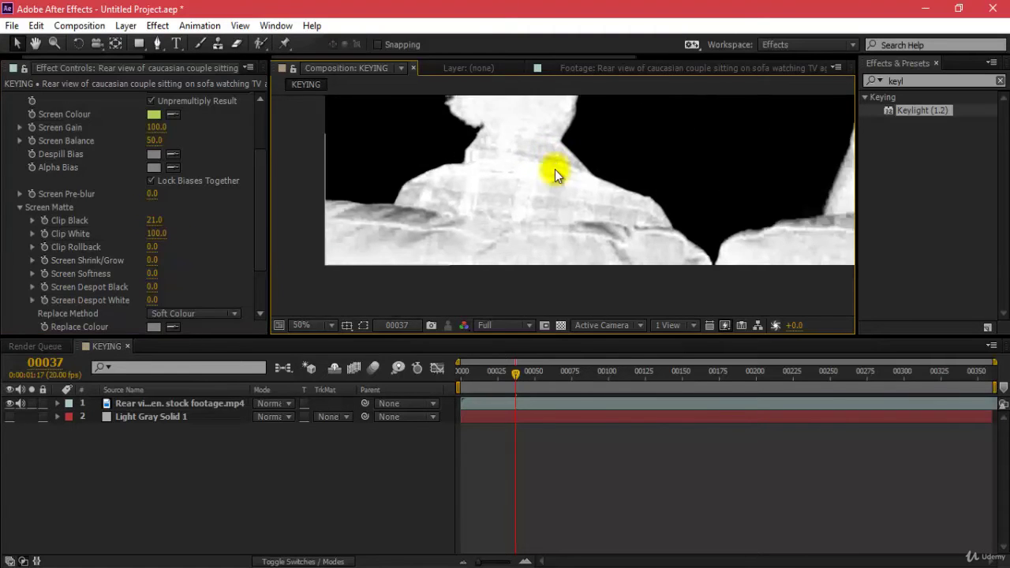
scroll(554, 169, up, 4)
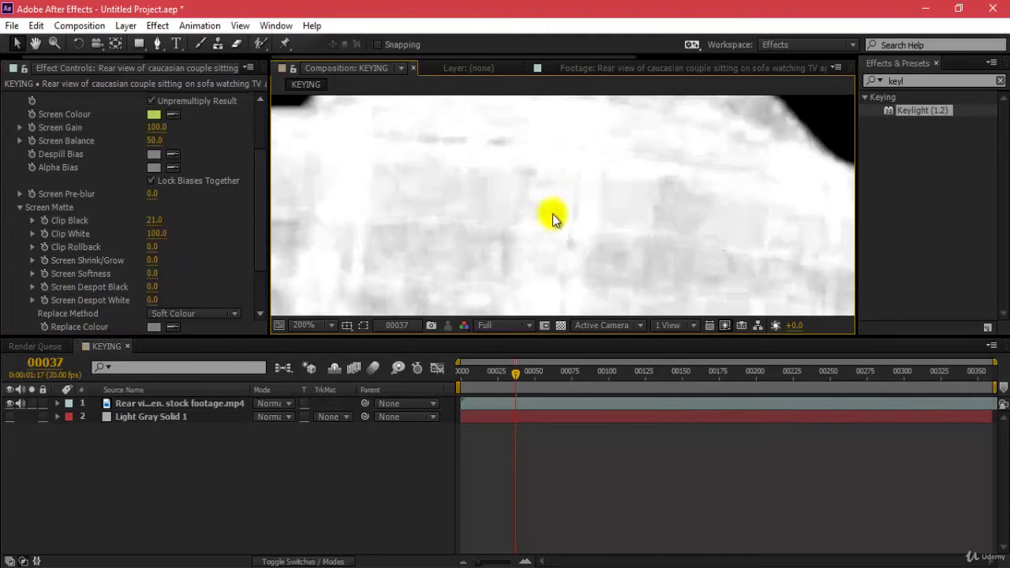
scroll(552, 214, down, 4)
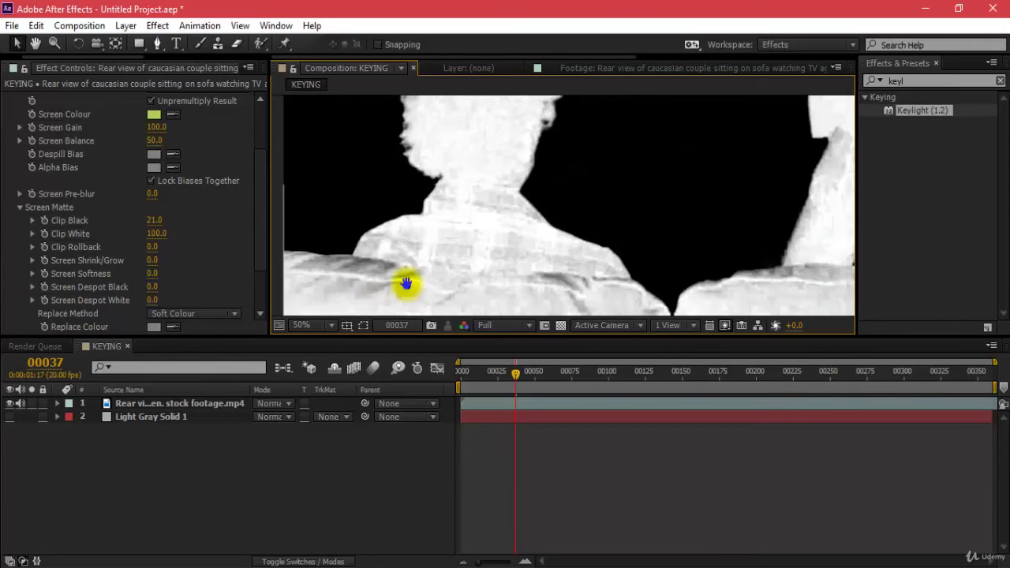
scroll(418, 272, down, 2)
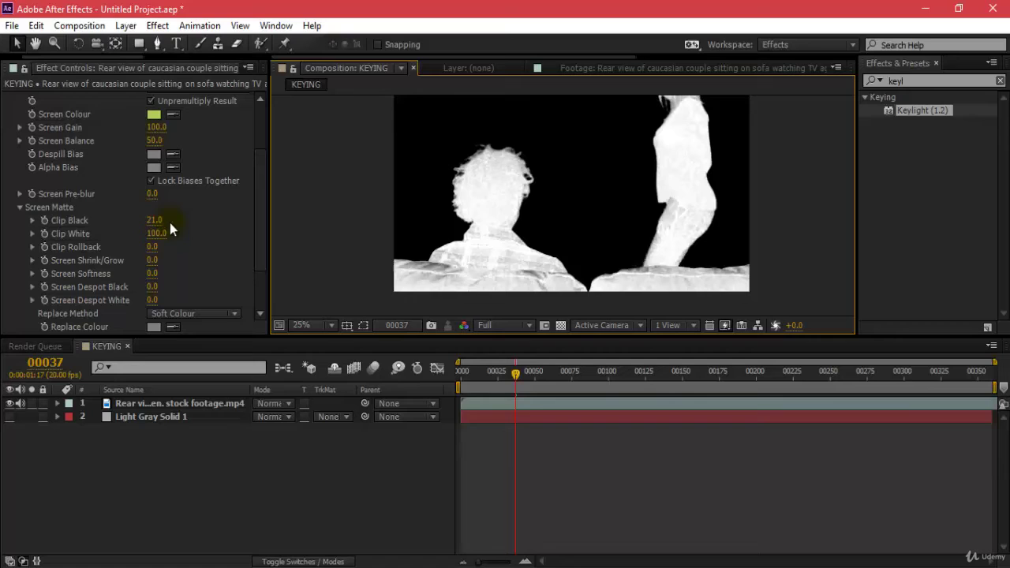
drag(158, 230, 138, 229)
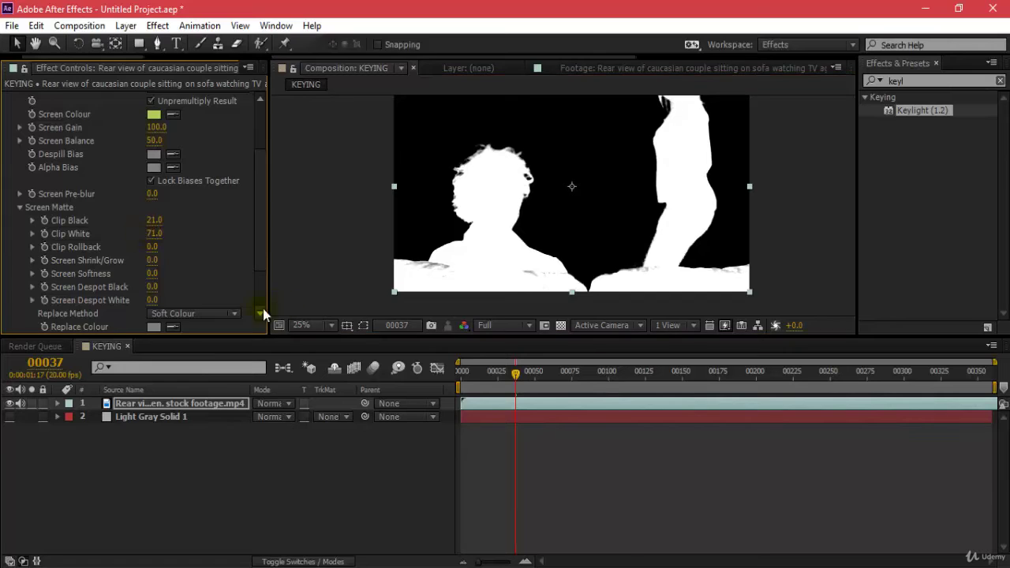
- Set Keylight's View to Final Result, show the gray solid and play the composition
scroll(218, 154, up, 3)
click(221, 160)
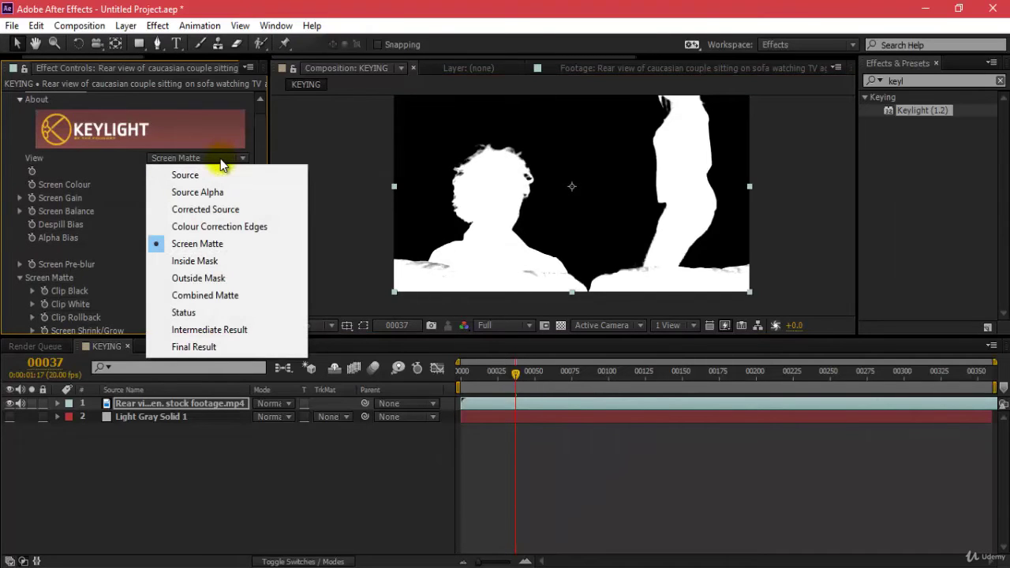
click(219, 346)
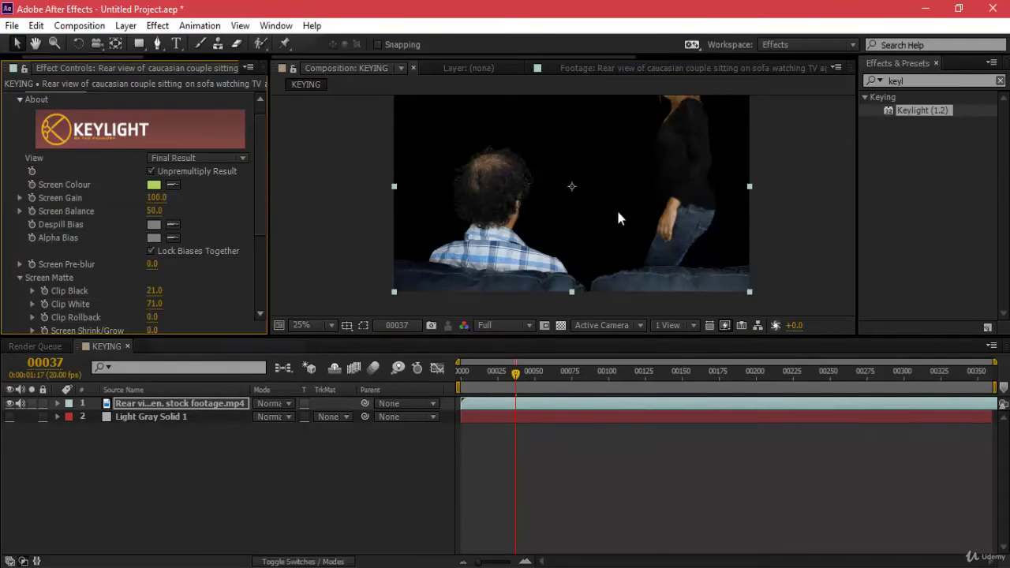
click(9, 416)
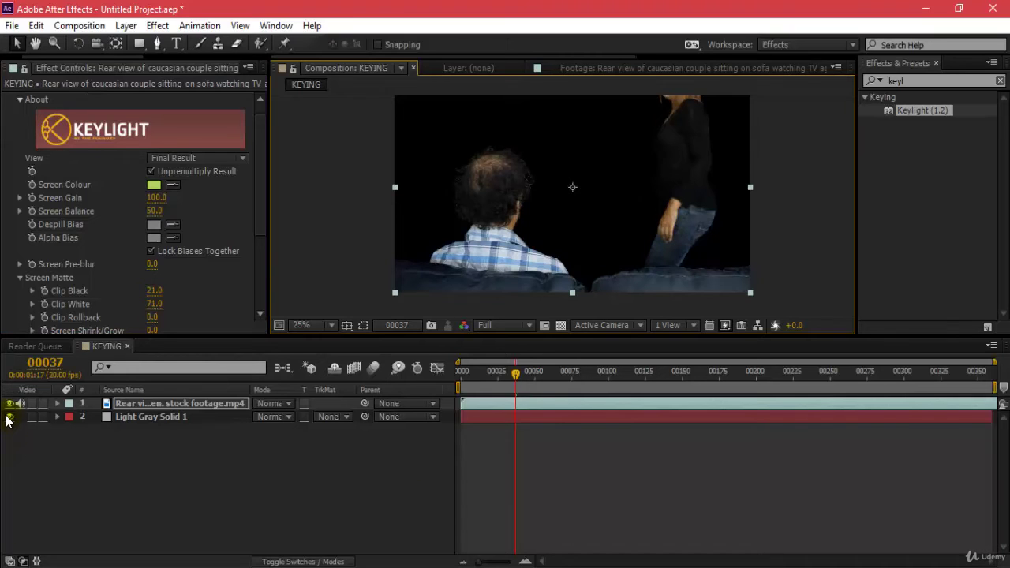
key(space)
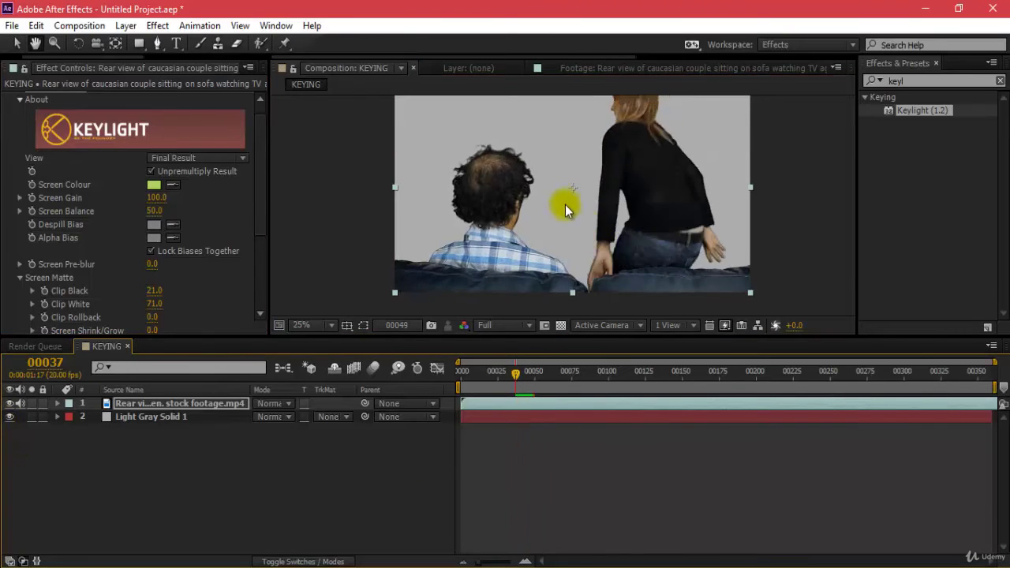
- Zoom in and toggle the key on and off to compare hair edges with the original
scroll(491, 153, up, 2)
scroll(556, 254, down, 1)
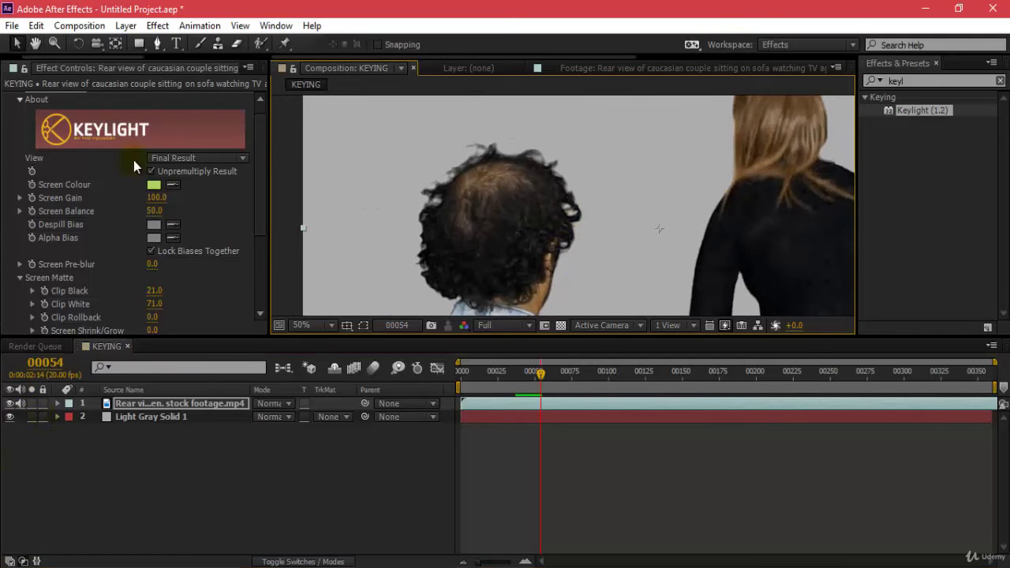
scroll(133, 160, up, 1)
click(19, 98)
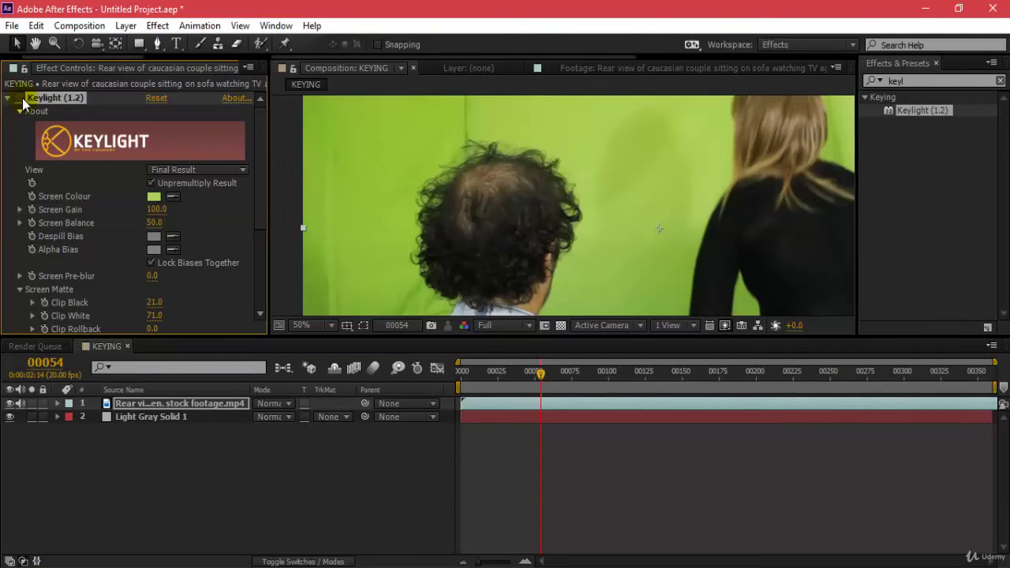
click(19, 98)
scroll(652, 178, up, 4)
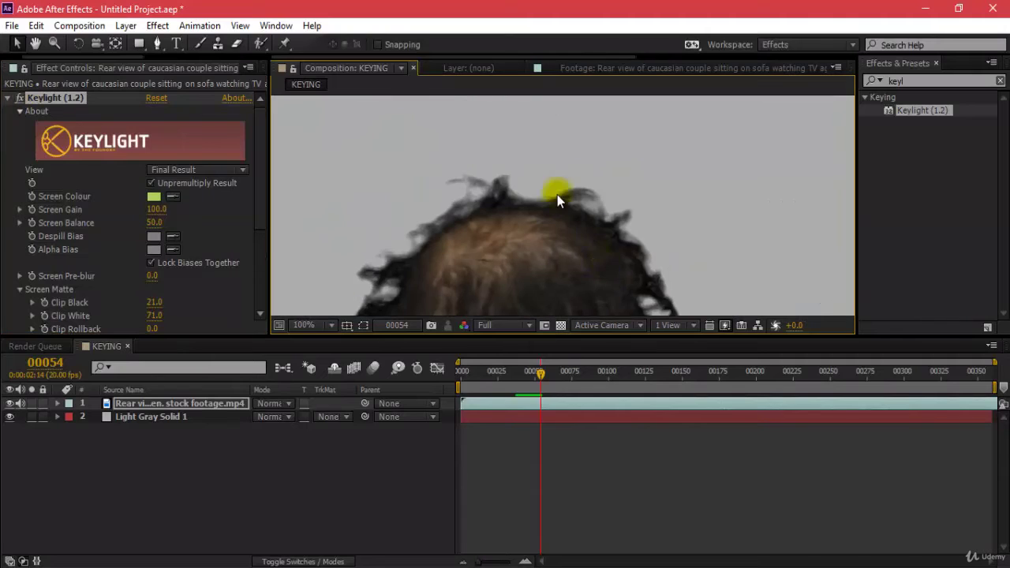
click(19, 98)
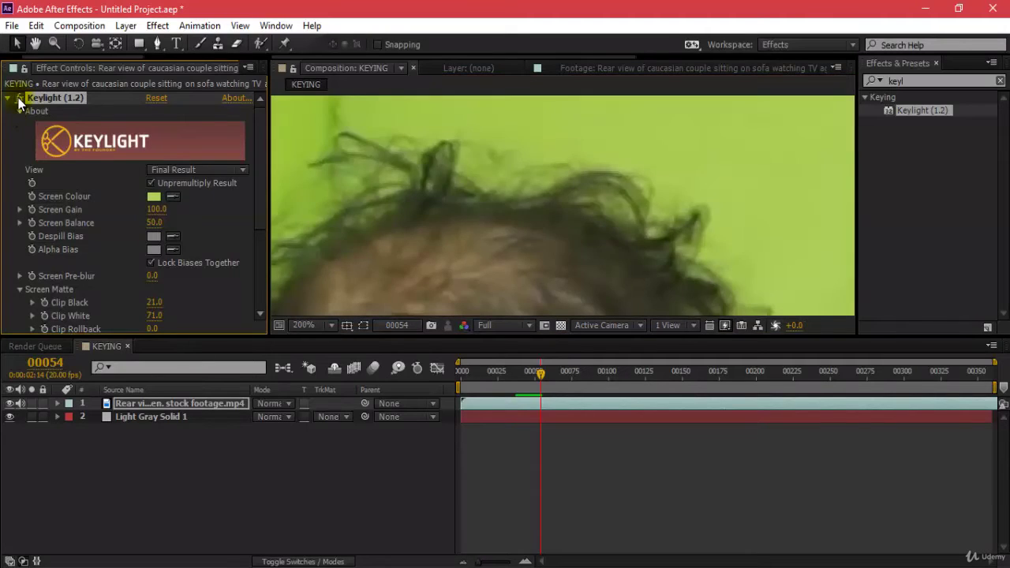
click(19, 98)
click(19, 98)
click(19, 98)
click(19, 98)
click(19, 98)
click(19, 98)
click(215, 403)
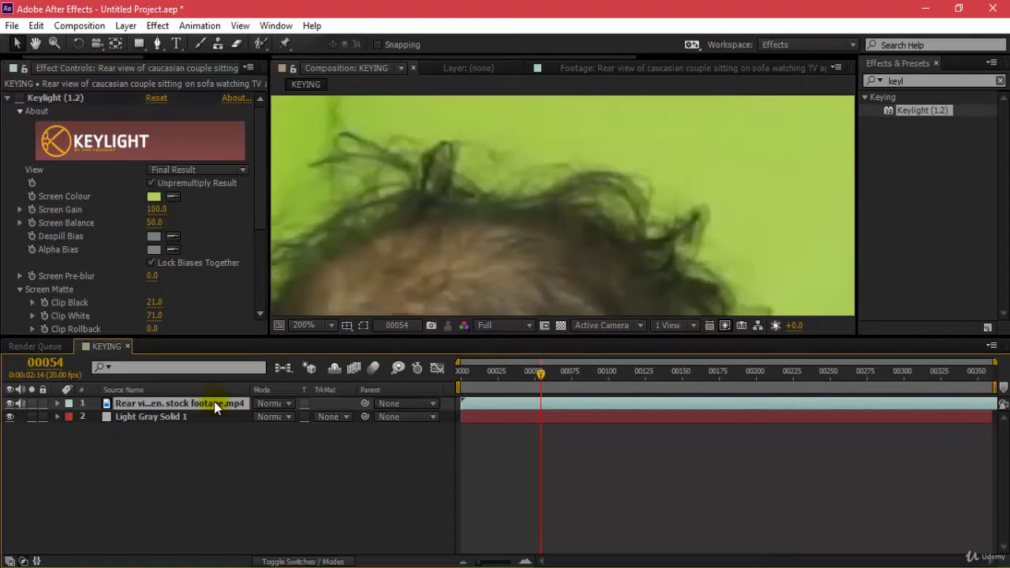
click(19, 98)
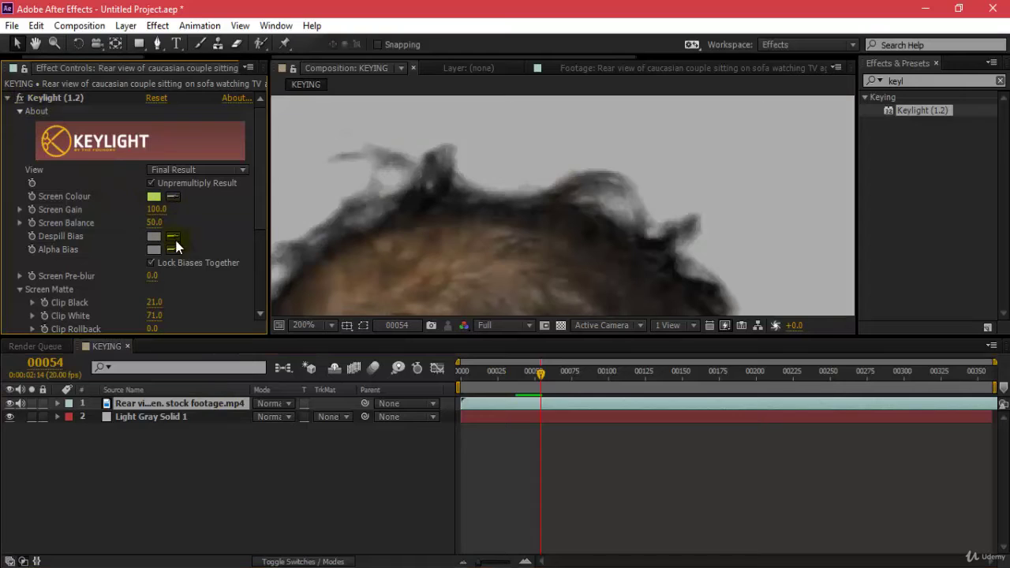
click(163, 416)
- Duplicate the couple footage layer and delete Keylight from the copy
click(162, 404)
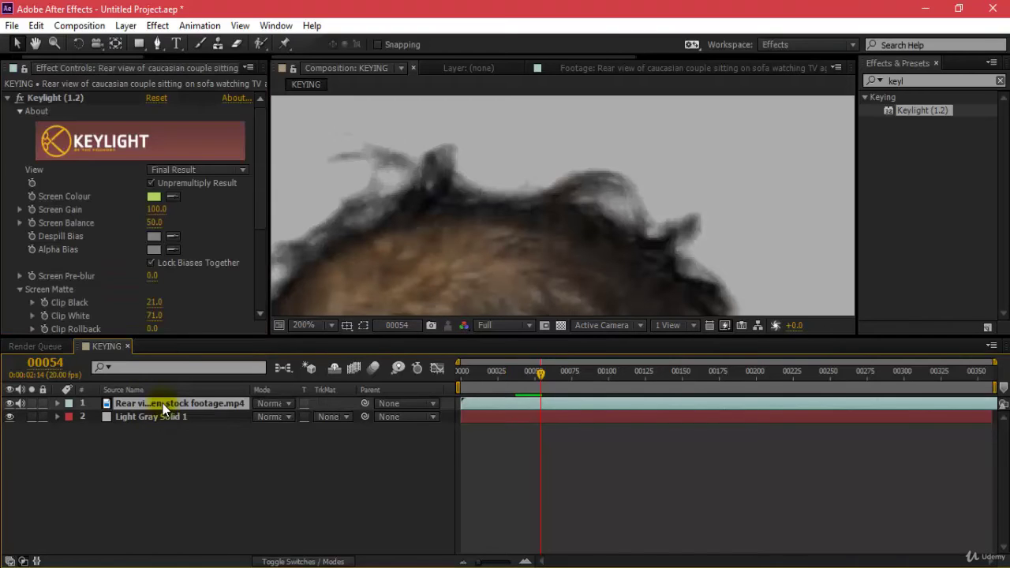
key(ctrl+d)
click(162, 416)
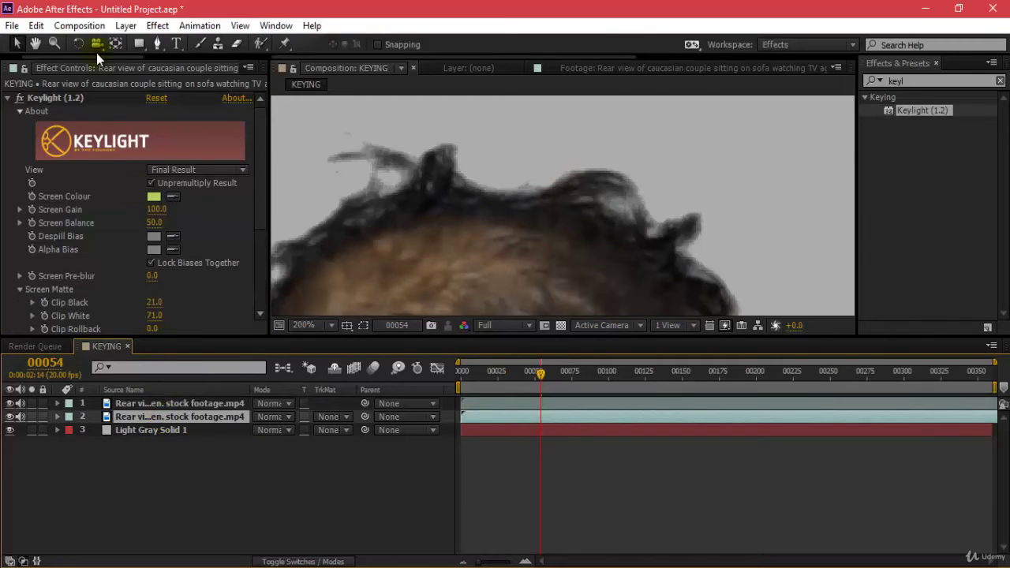
click(52, 98)
key(Delete)
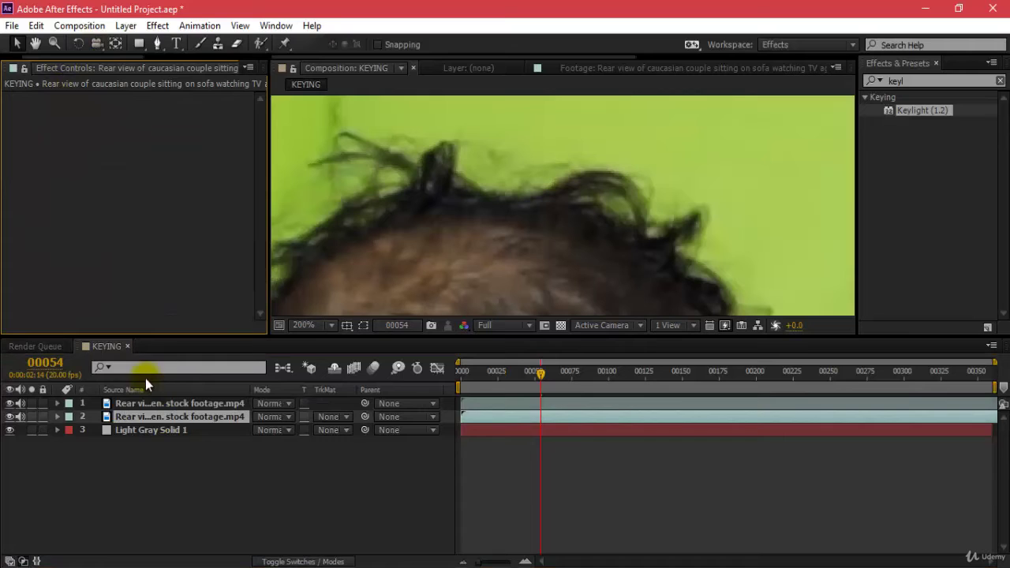
- Expand the keyed top layer's Screen Matte settings
click(139, 404)
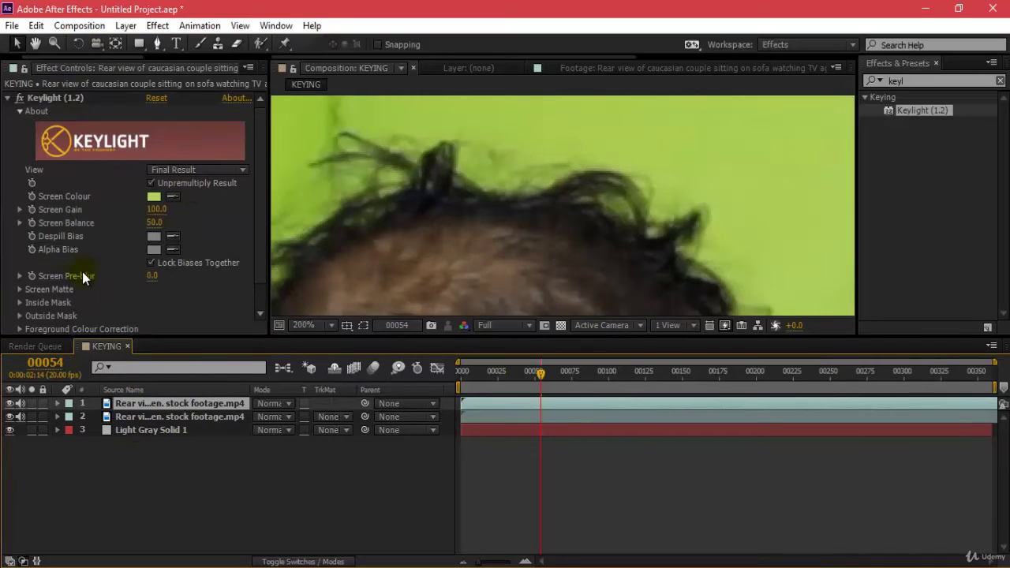
scroll(82, 276, down, 2)
click(20, 260)
scroll(54, 248, down, 3)
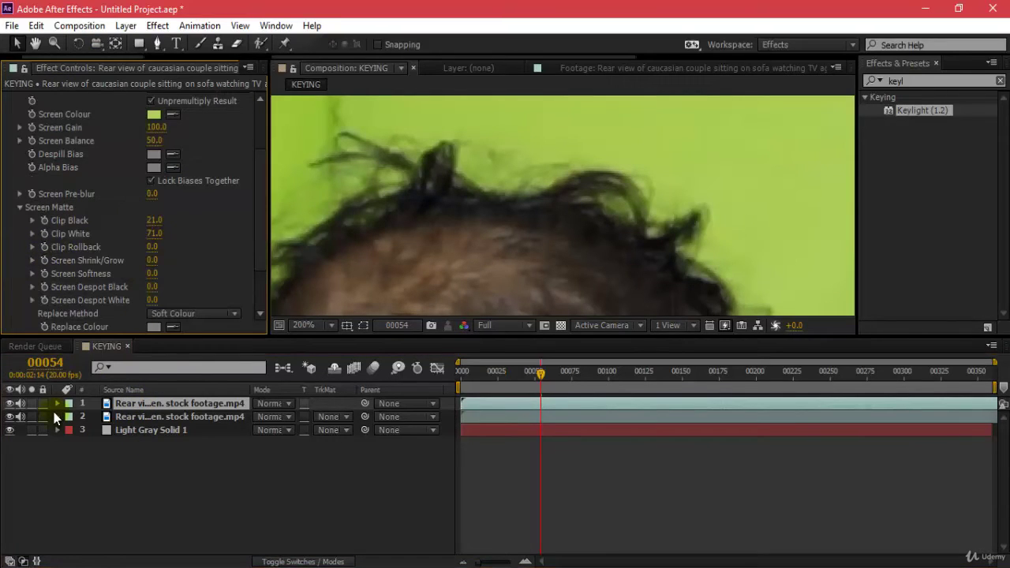
click(14, 408)
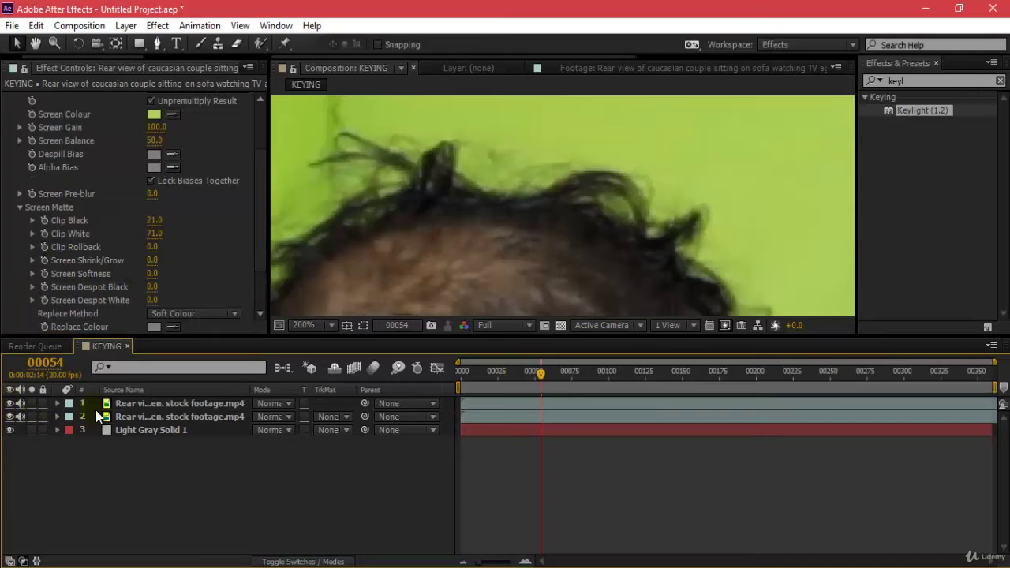
click(122, 404)
scroll(123, 235, up, 5)
- Toggle the key and the unkeyed copy to compare against the gray background
click(20, 100)
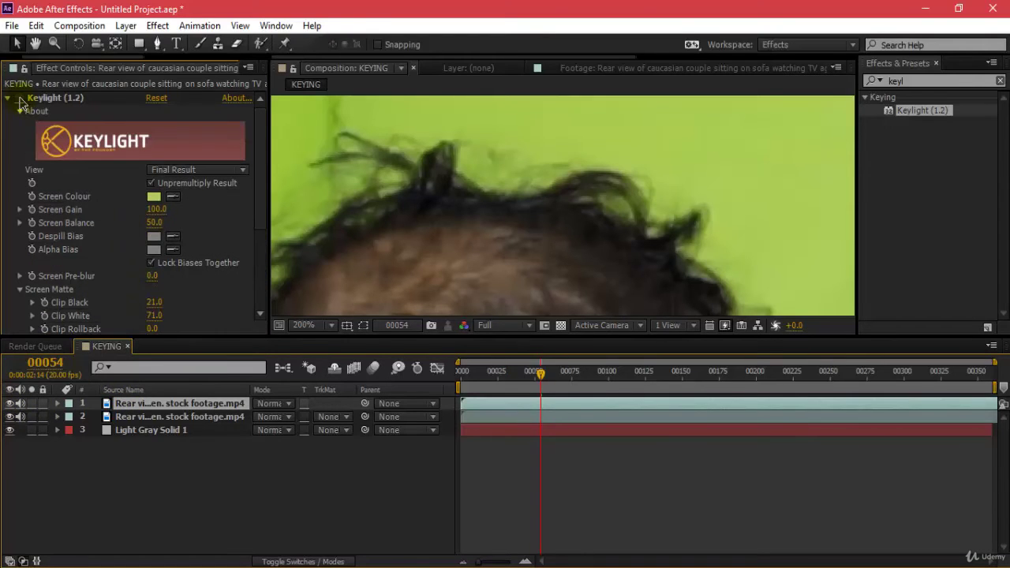
click(21, 99)
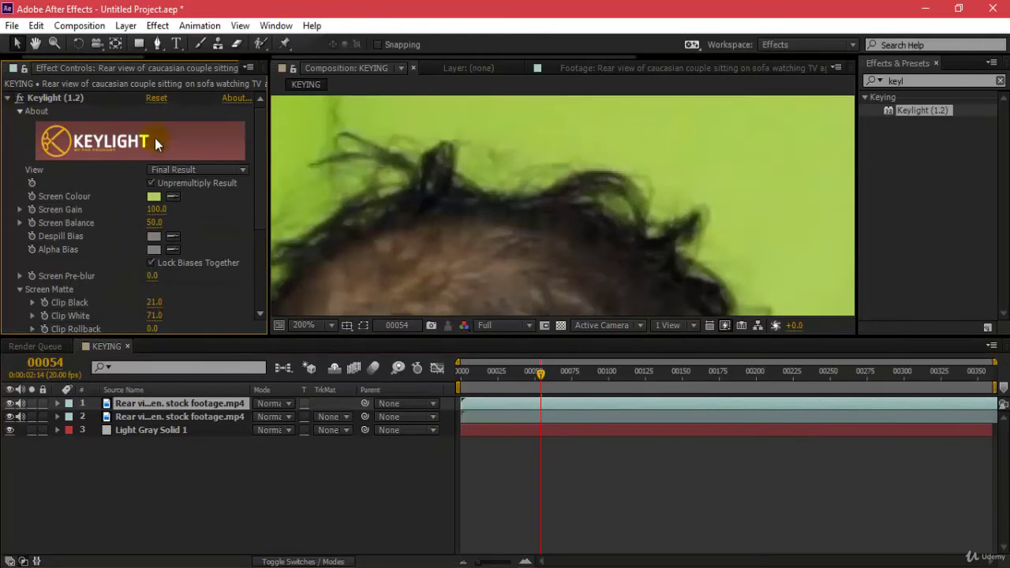
click(11, 418)
click(11, 418)
click(11, 418)
click(11, 418)
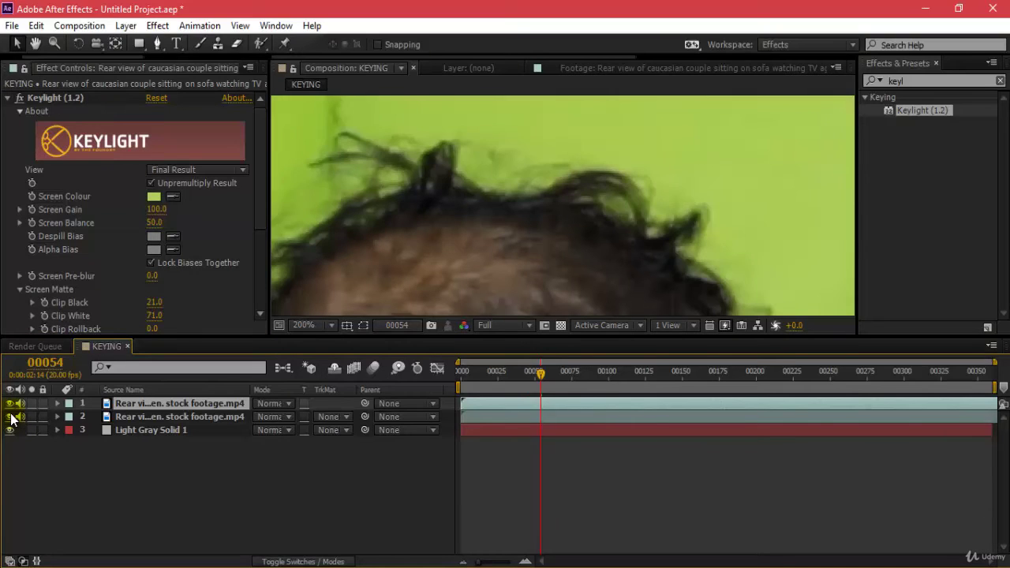
- Repeatedly toggle the unkeyed copy's visibility to compare the key against the original background
click(11, 418)
click(11, 418)
click(11, 419)
click(11, 418)
scroll(183, 327, down, 2)
drag(154, 280, 134, 262)
click(9, 417)
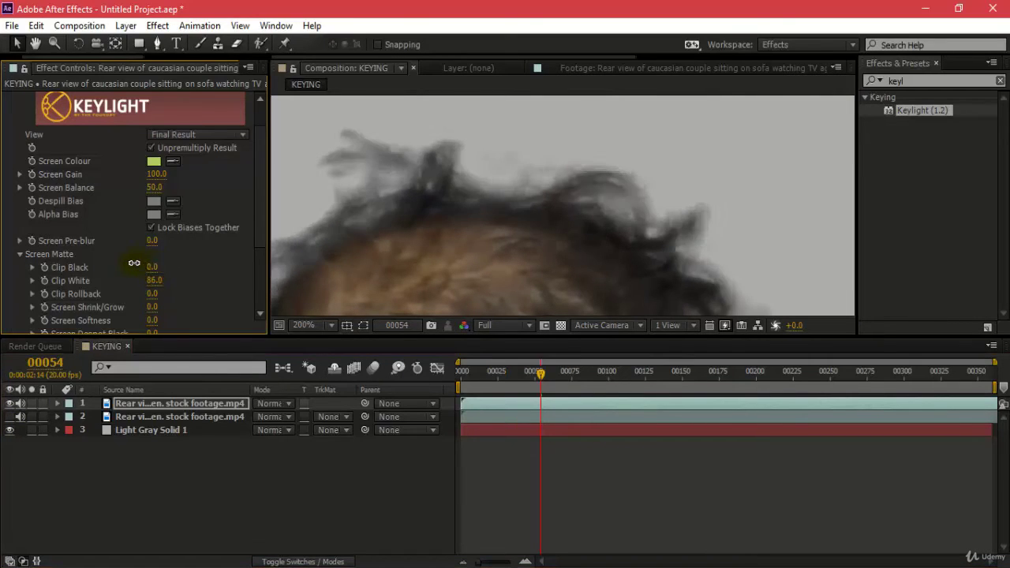
click(9, 417)
click(10, 417)
click(9, 418)
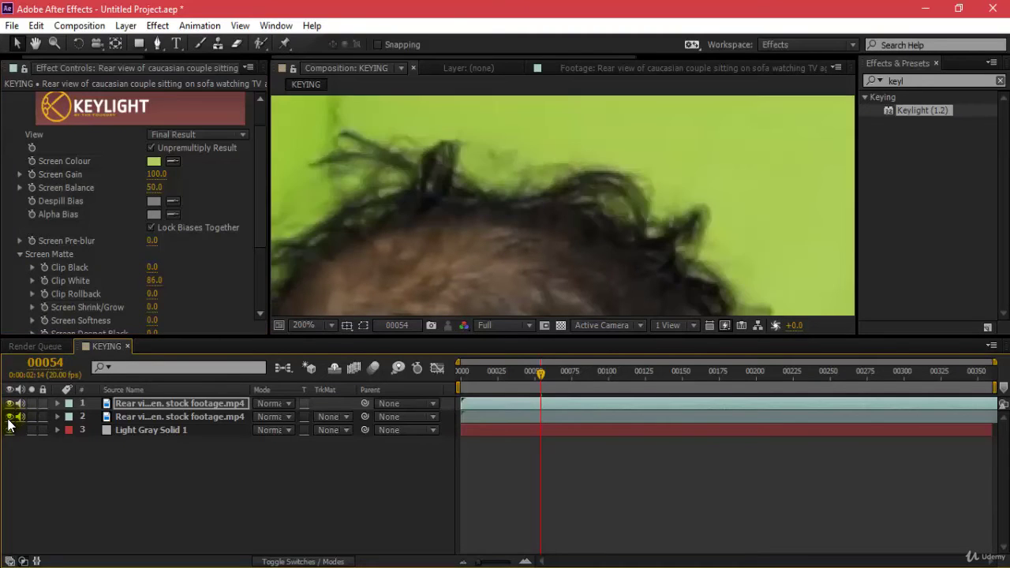
click(9, 417)
click(9, 418)
click(8, 418)
click(8, 418)
click(9, 418)
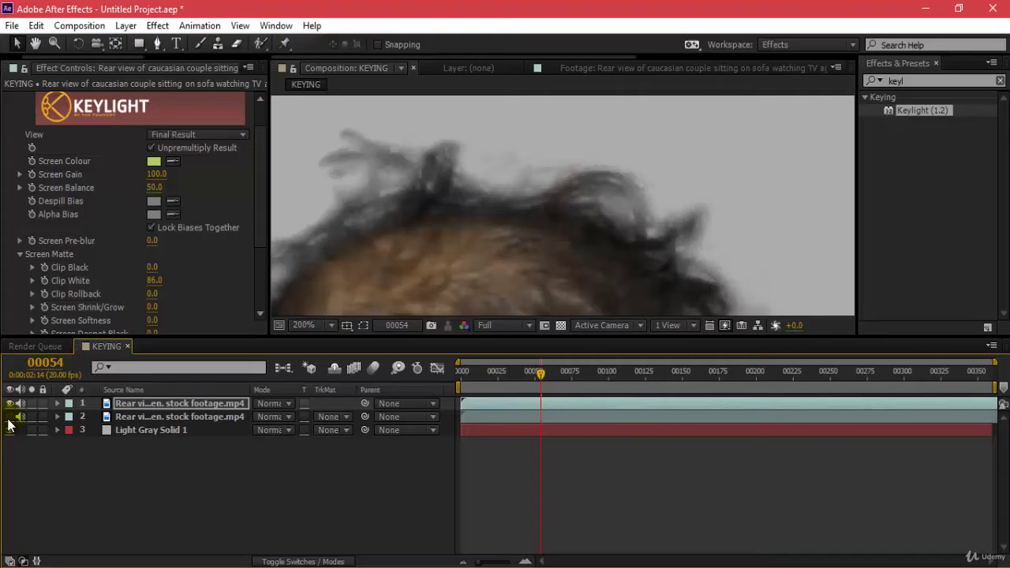
click(8, 418)
click(8, 418)
click(9, 418)
click(8, 419)
click(9, 418)
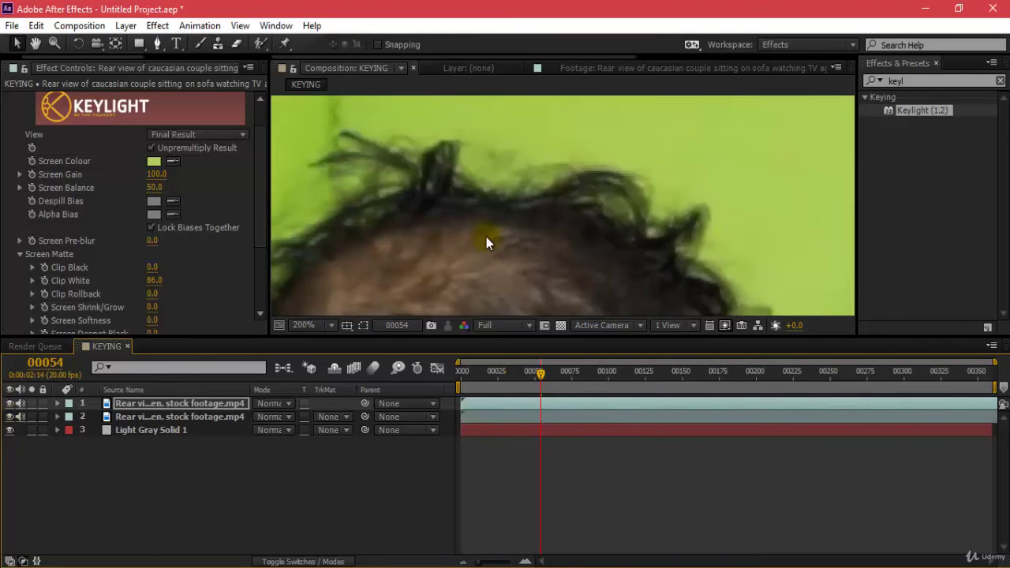
scroll(683, 239, down, 1)
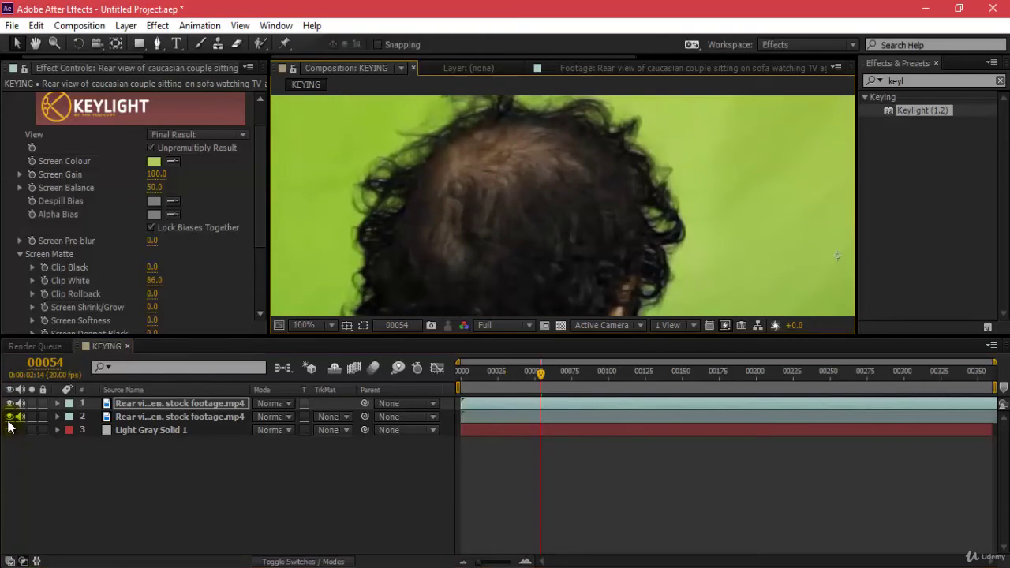
click(9, 418)
click(9, 418)
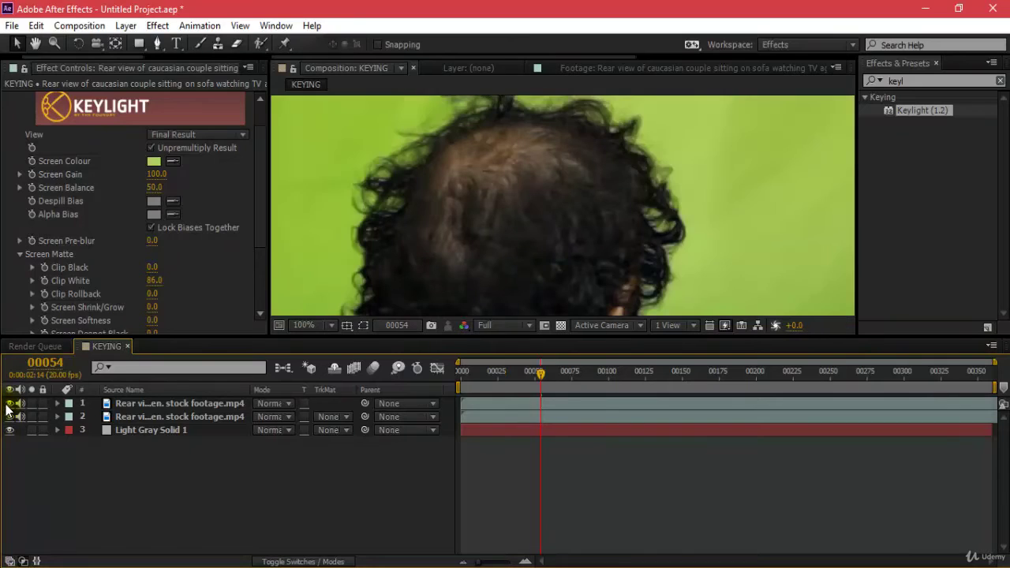
- Toggle the keyed layer off and on, leaving it shown over the light grey solid
click(9, 404)
click(9, 404)
click(9, 404)
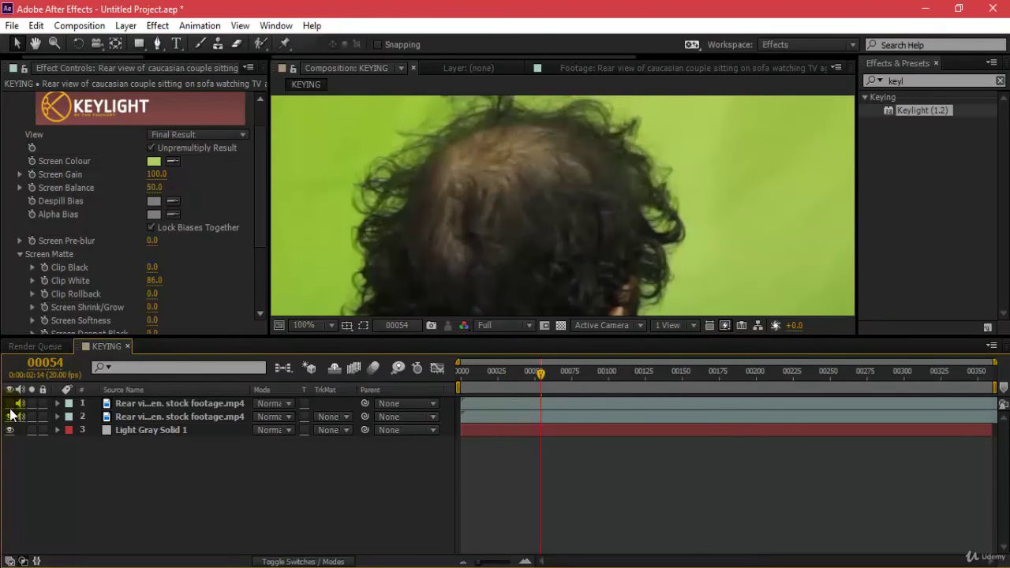
scroll(466, 197, down, 1)
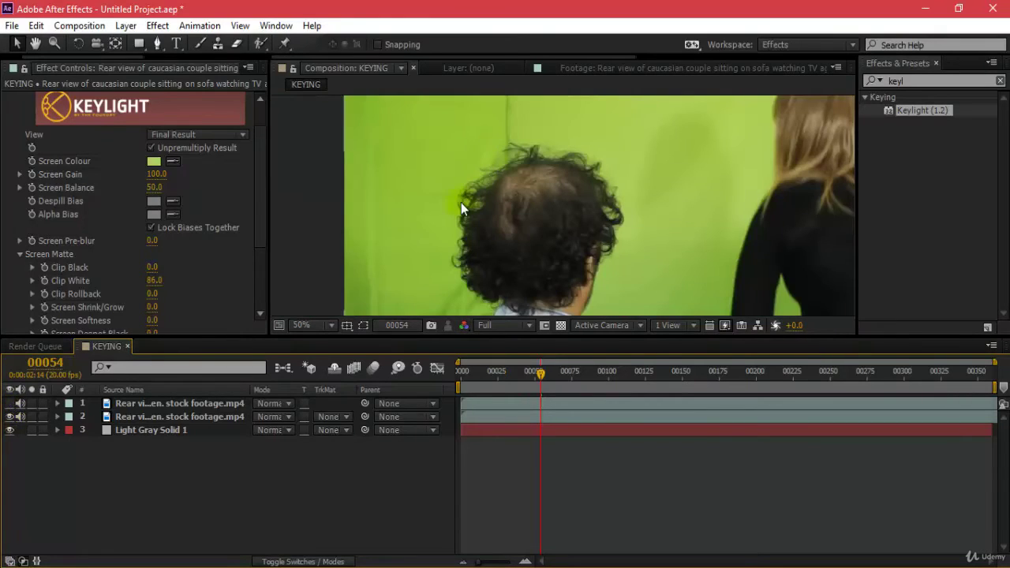
click(8, 404)
scroll(659, 217, down, 1)
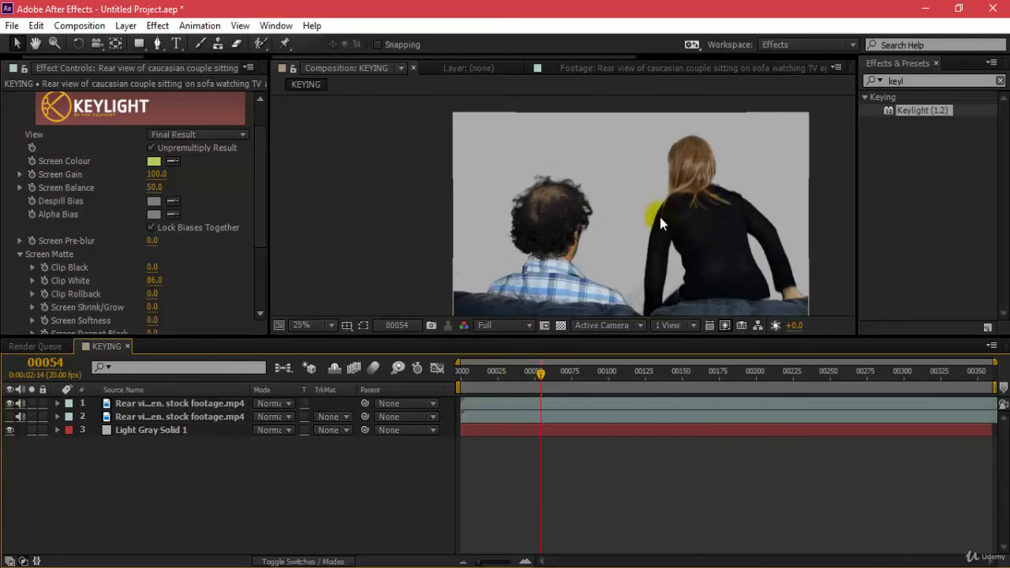
scroll(505, 239, up, 2)
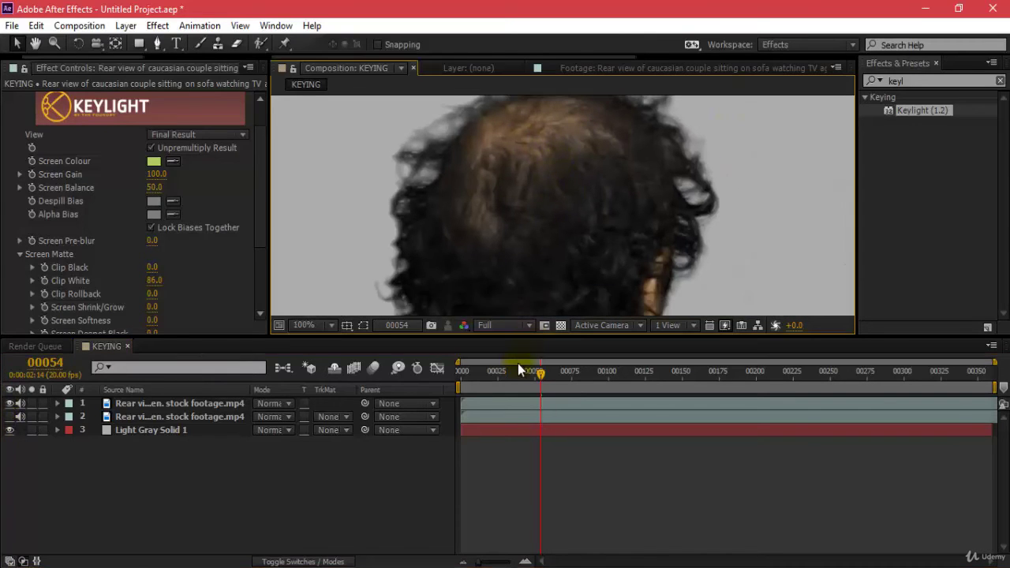
- Scrub the timeline and RAM-preview the KEYING composition, stopping at frame 00116
drag(518, 370, 560, 374)
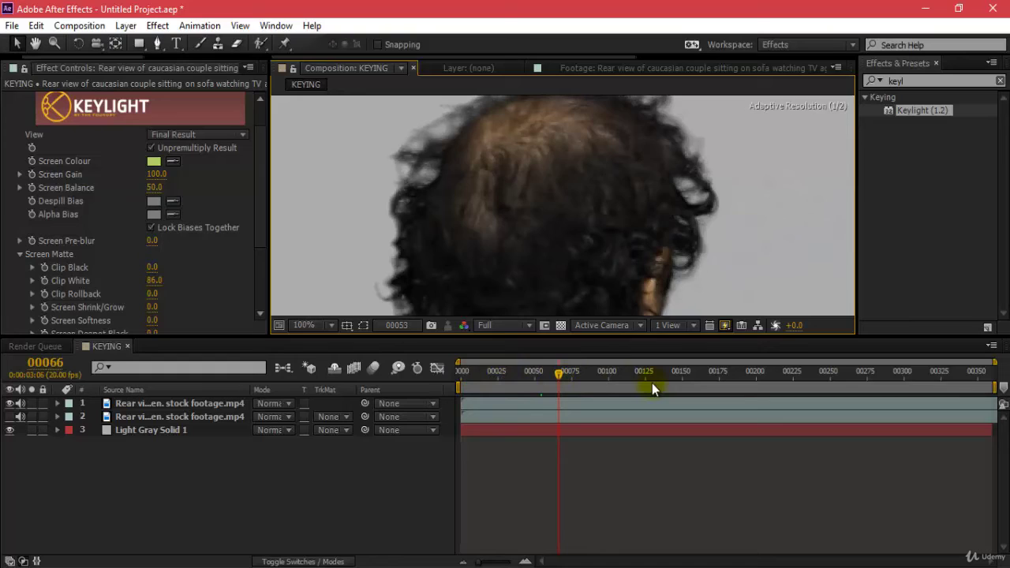
scroll(576, 171, down, 2)
scroll(547, 225, up, 1)
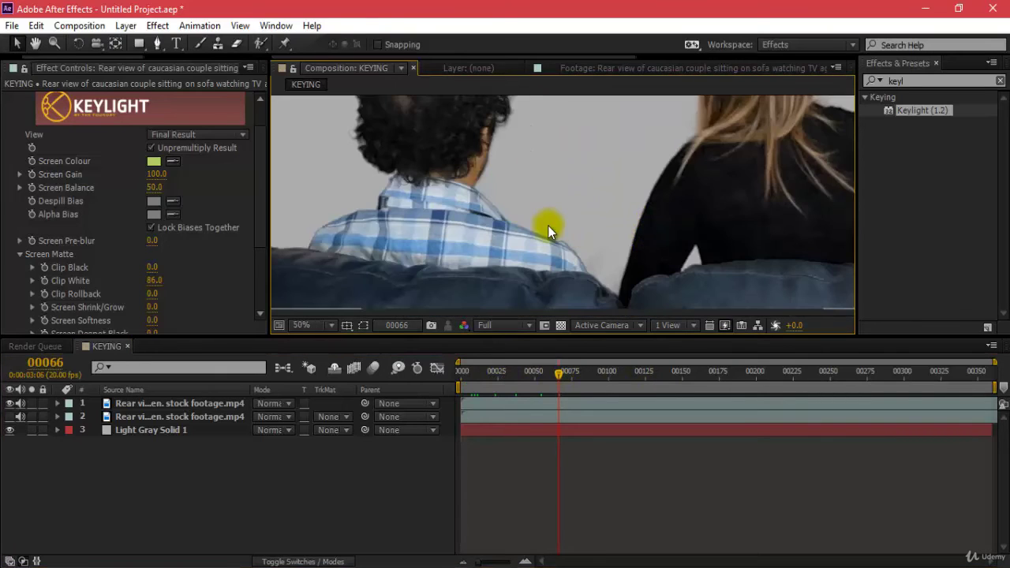
scroll(542, 263, up, 1)
scroll(537, 276, down, 1)
key(space)
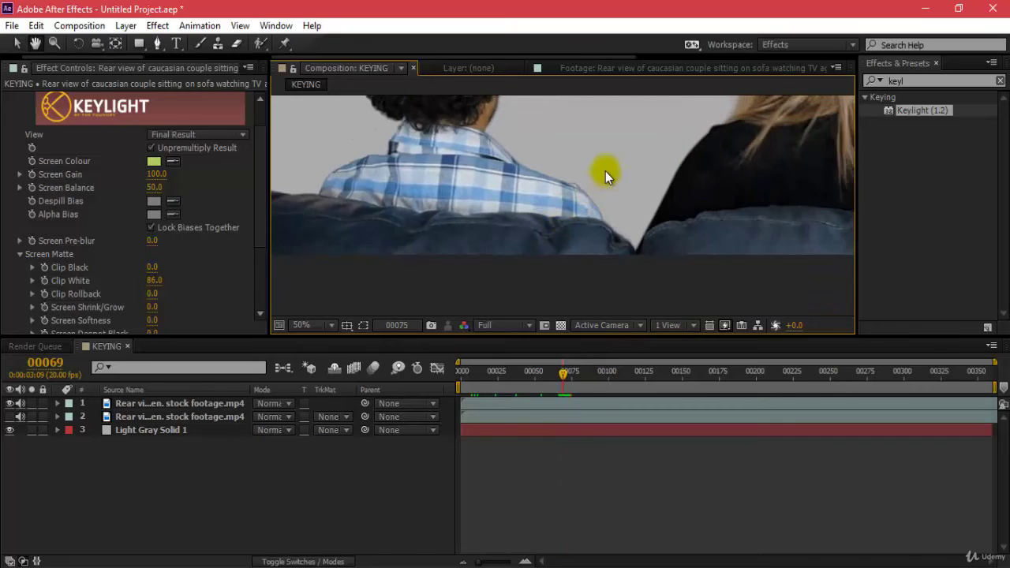
scroll(619, 213, down, 1)
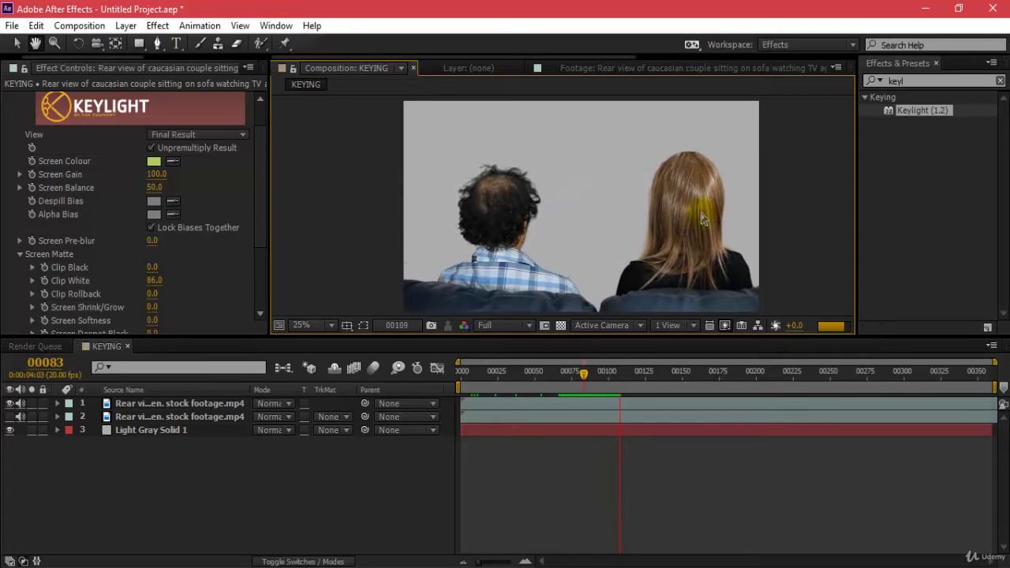
key(space)
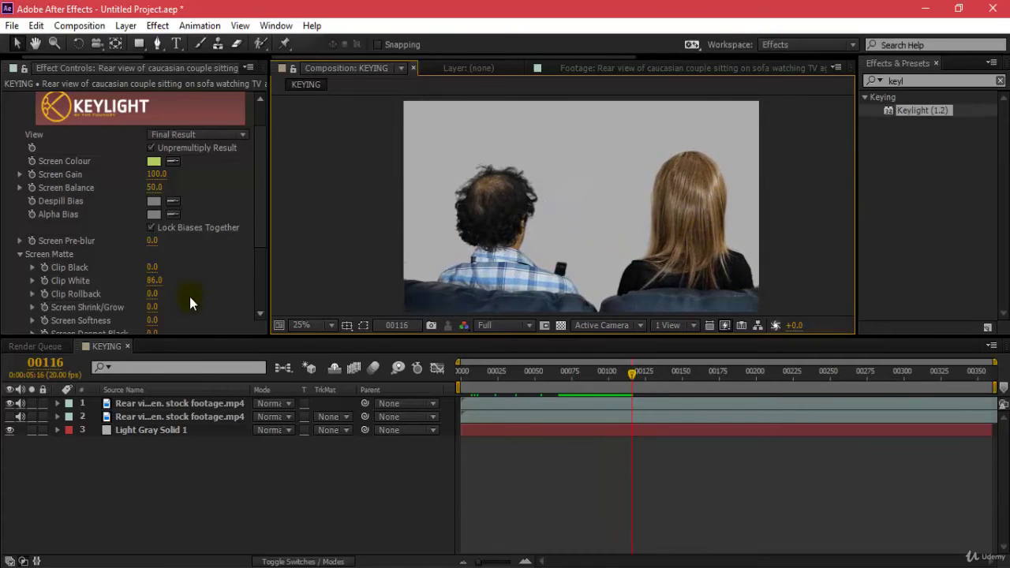
scroll(189, 297, down, 3)
scroll(186, 293, down, 2)
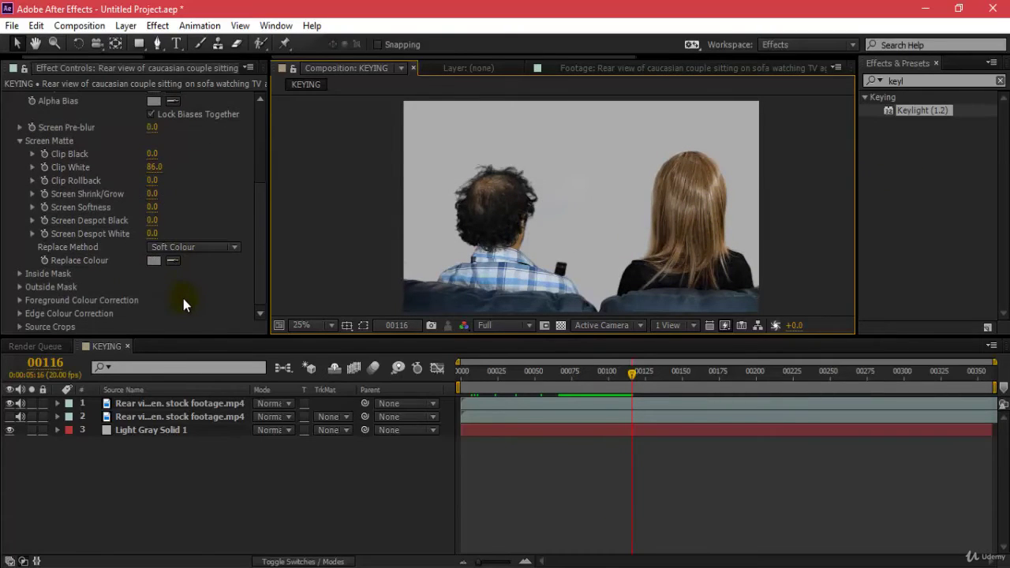
click(20, 274)
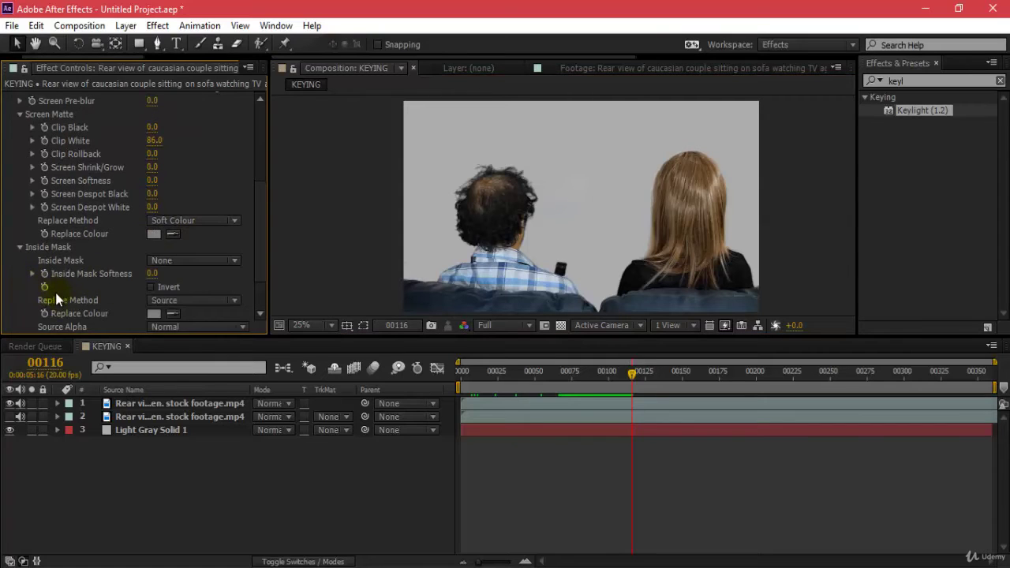
scroll(49, 296, down, 3)
scroll(89, 224, up, 10)
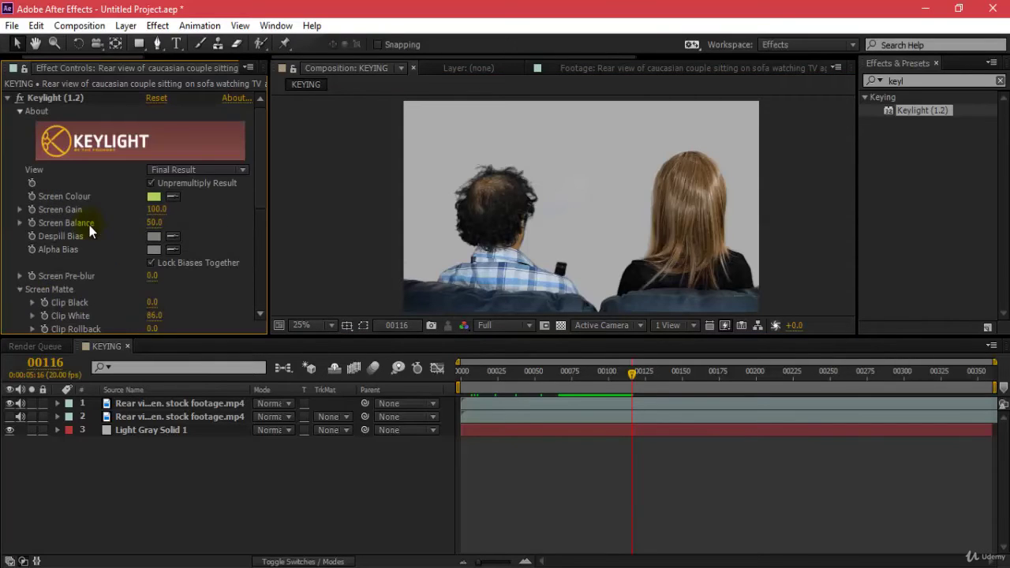
scroll(530, 230, up, 2)
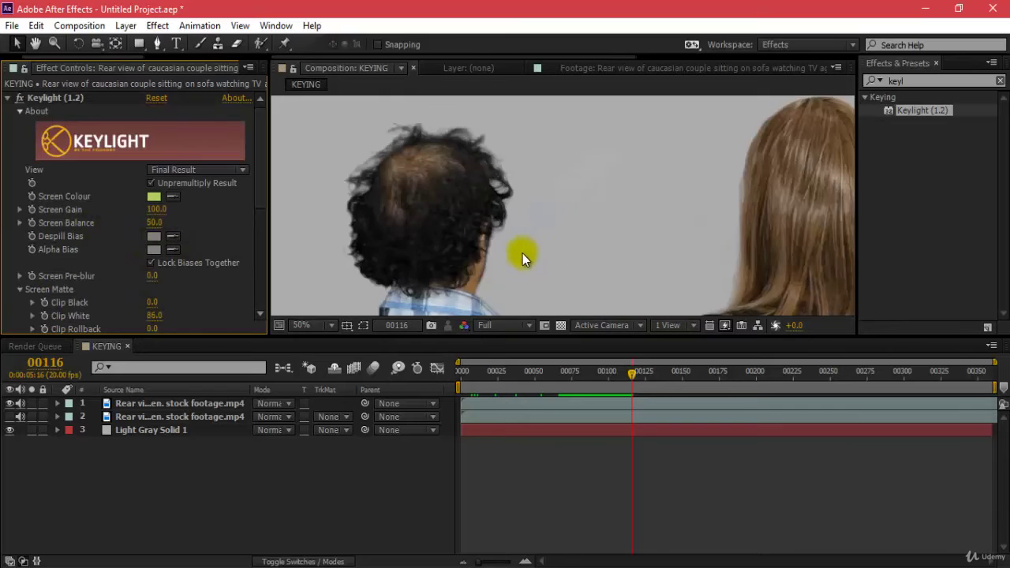
drag(532, 199, 539, 22)
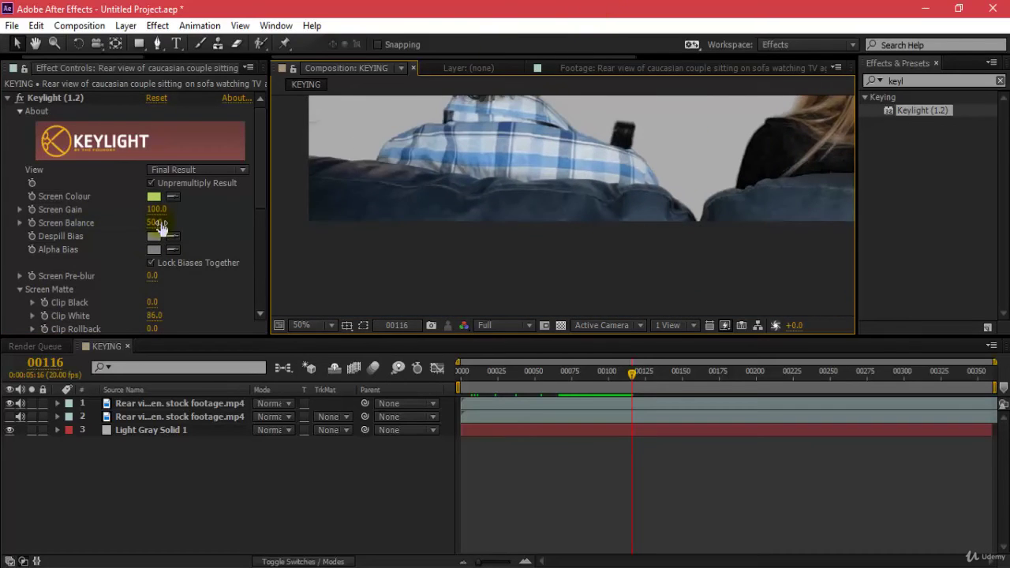
drag(160, 227, 190, 223)
drag(582, 181, 582, 274)
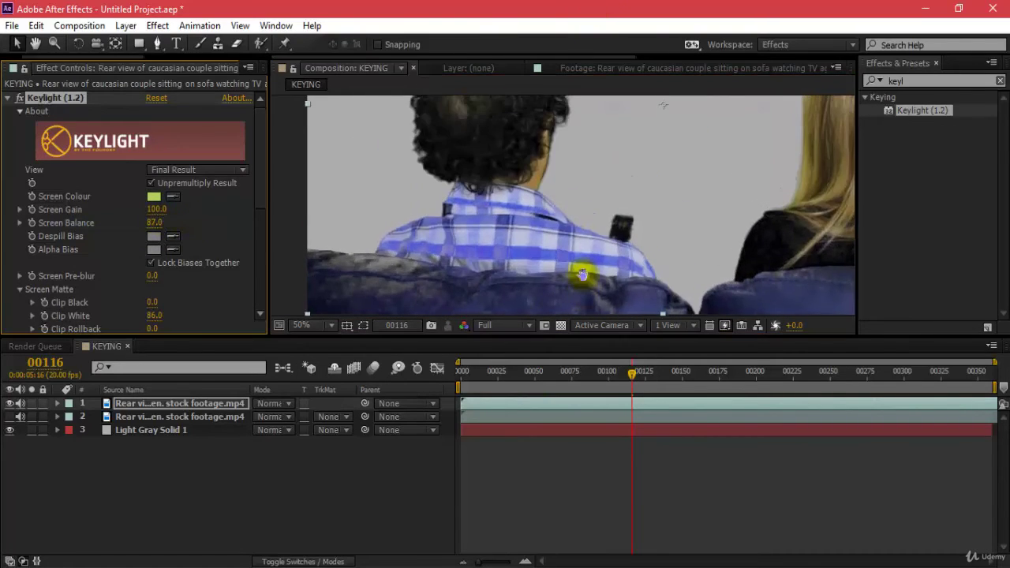
drag(155, 223, 107, 224)
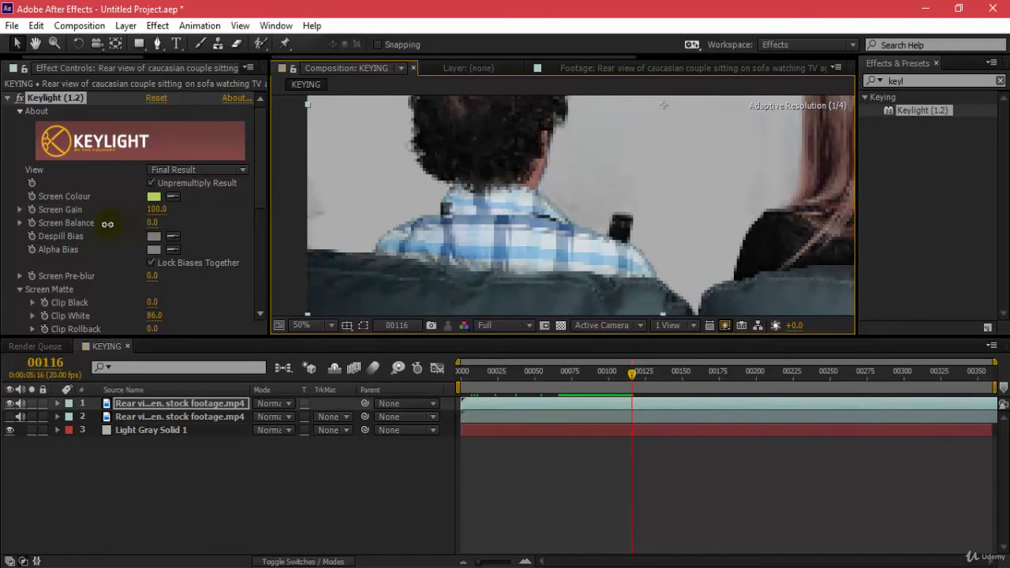
key(ctrl+z)
key(ctrl+z)
key(ctrl+z)
scroll(650, 241, down, 4)
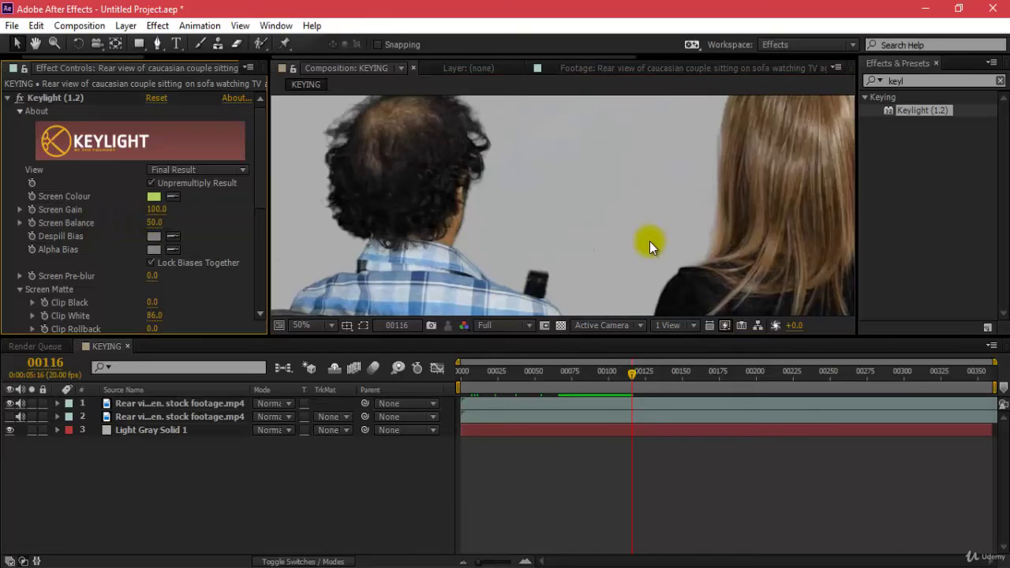
scroll(552, 219, up, 4)
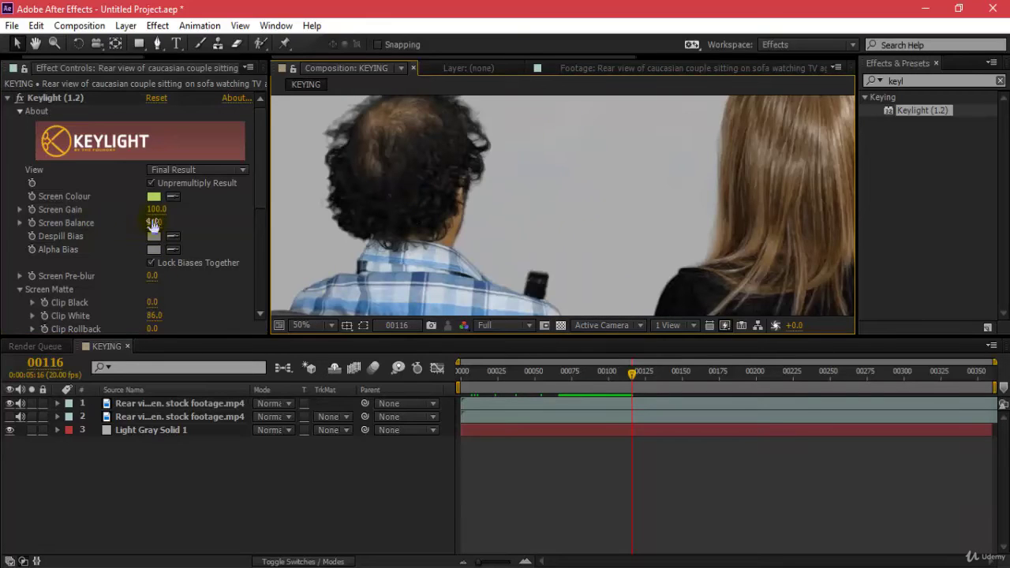
scroll(581, 209, down, 2)
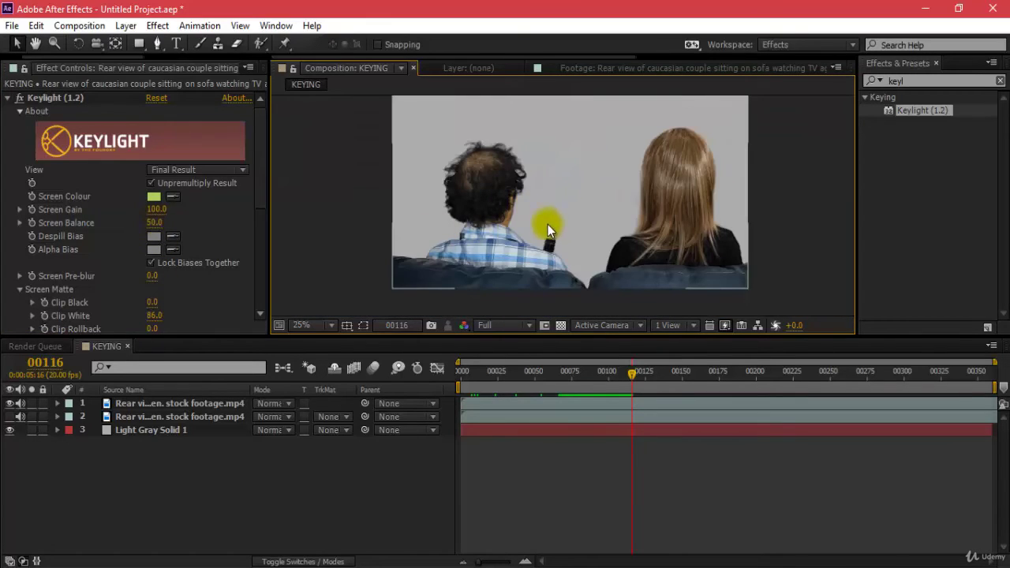
drag(503, 372, 461, 372)
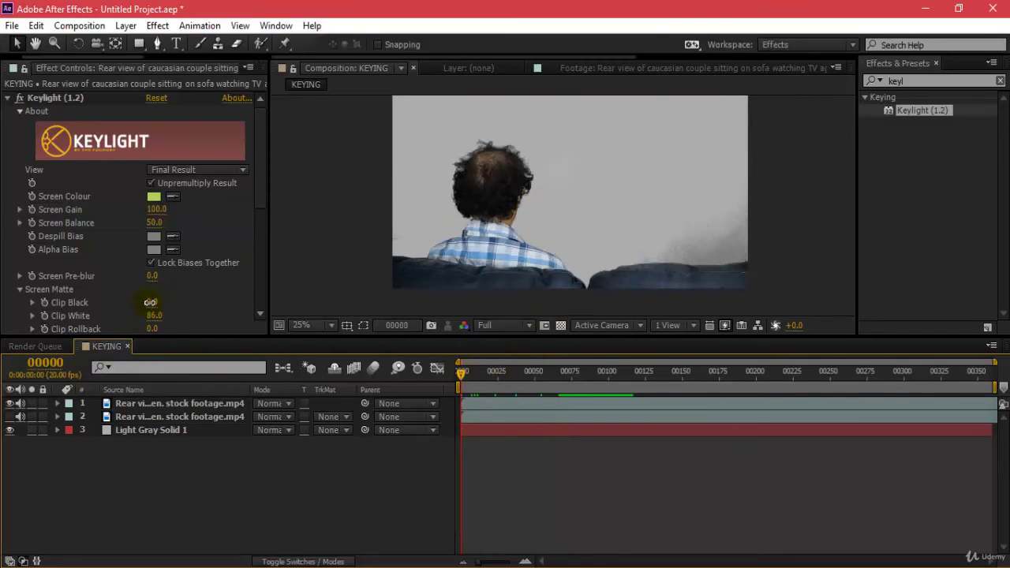
- Set the keyed layer's Screen Matte Clip Black to 23.0 and scrub the timeline to check
click(570, 184)
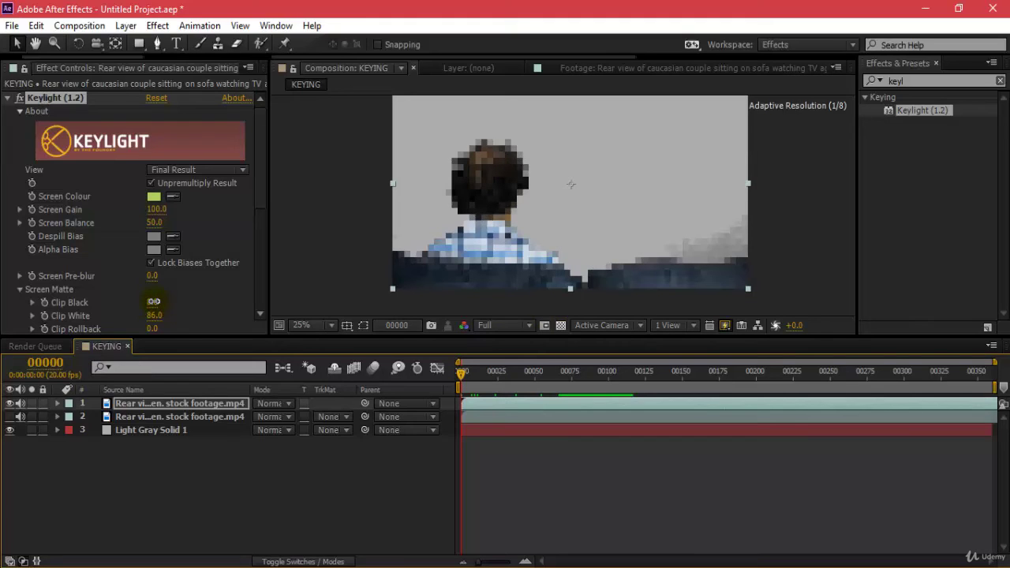
drag(157, 301, 535, 460)
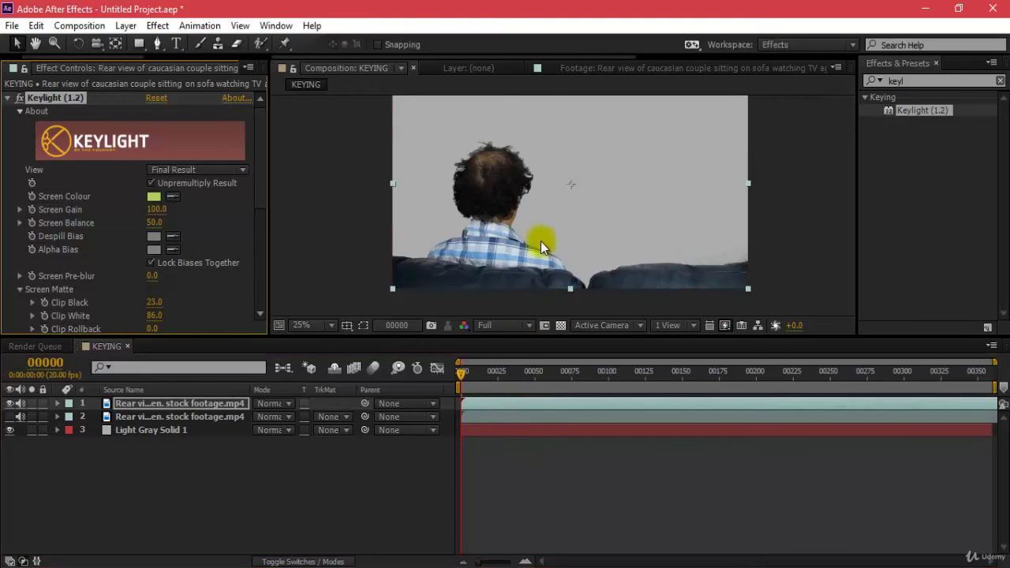
drag(463, 377, 722, 379)
scroll(541, 190, up, 2)
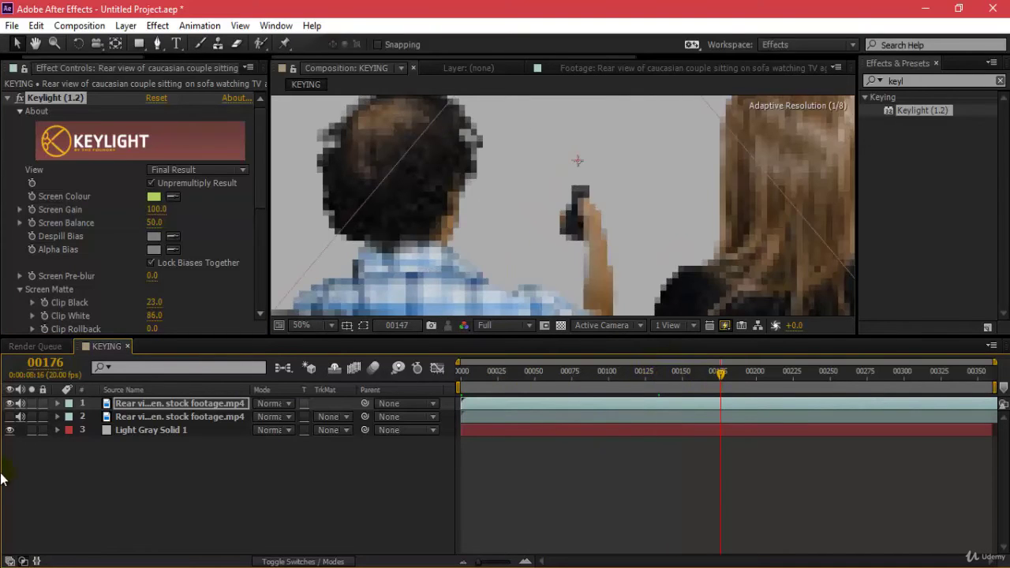
- Toggle layer 2's original green-screen footage to compare with the key, leaving it visible
click(10, 417)
click(9, 418)
click(10, 417)
click(9, 418)
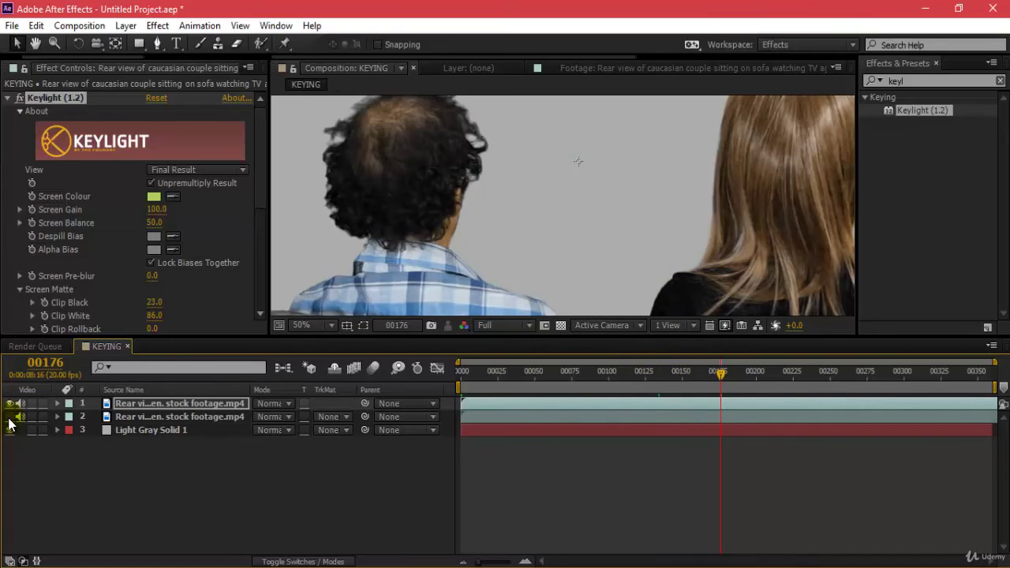
click(10, 418)
click(9, 418)
click(9, 418)
click(9, 418)
click(10, 418)
click(9, 418)
click(9, 418)
click(9, 419)
click(10, 419)
click(9, 419)
click(10, 418)
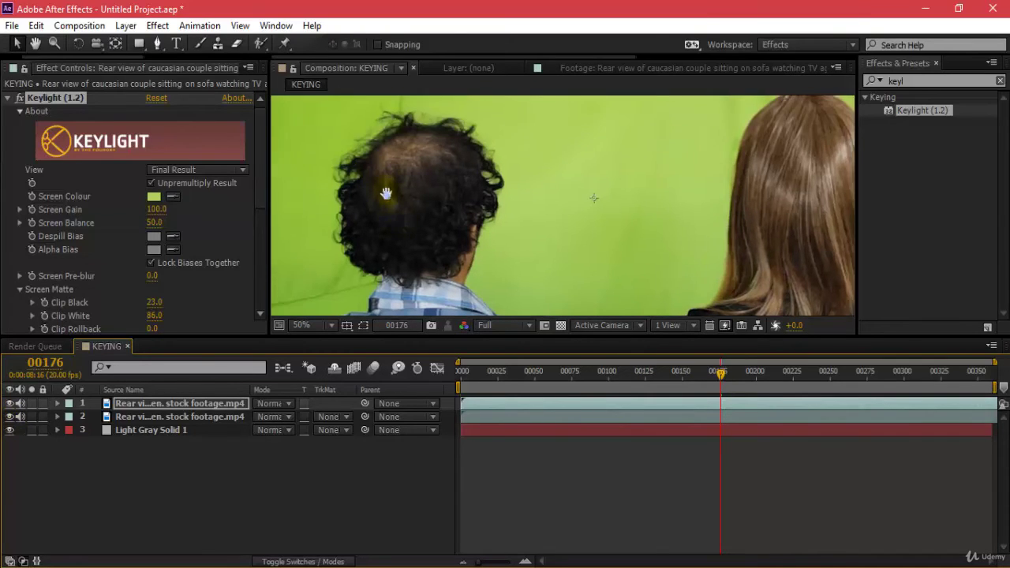
click(9, 418)
click(10, 419)
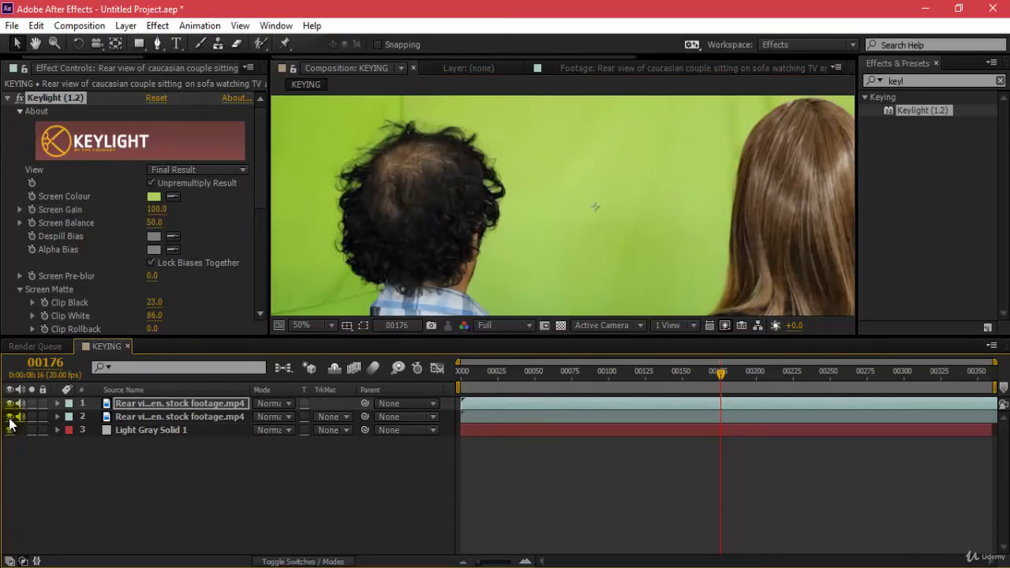
click(10, 418)
click(10, 418)
click(9, 418)
scroll(489, 253, down, 4)
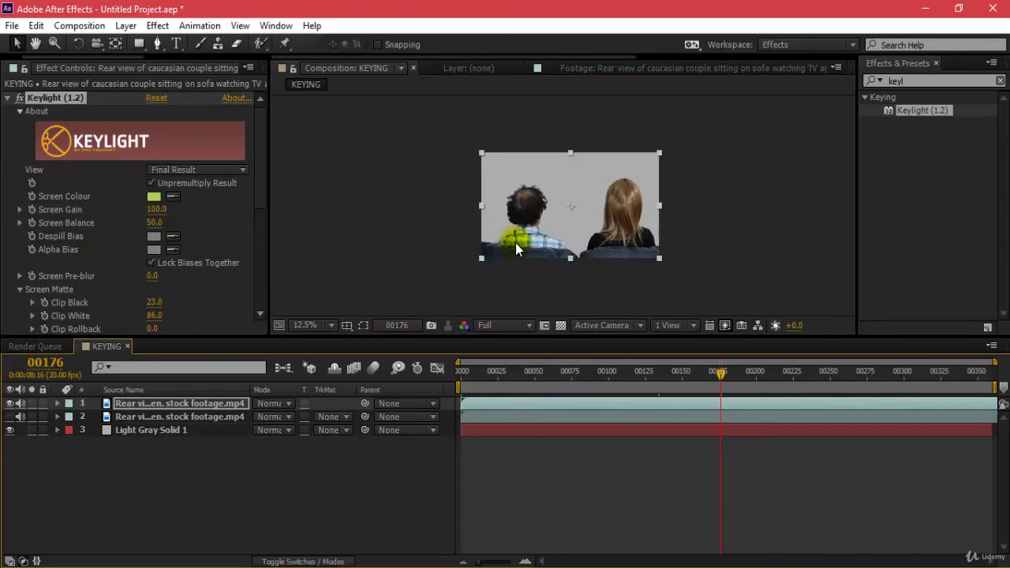
scroll(525, 264, up, 2)
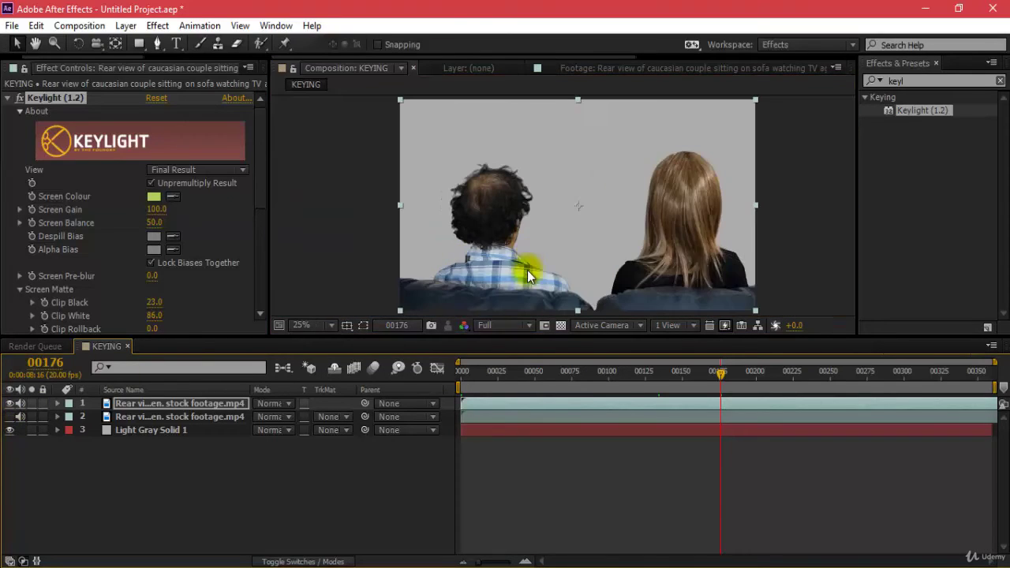
click(158, 405)
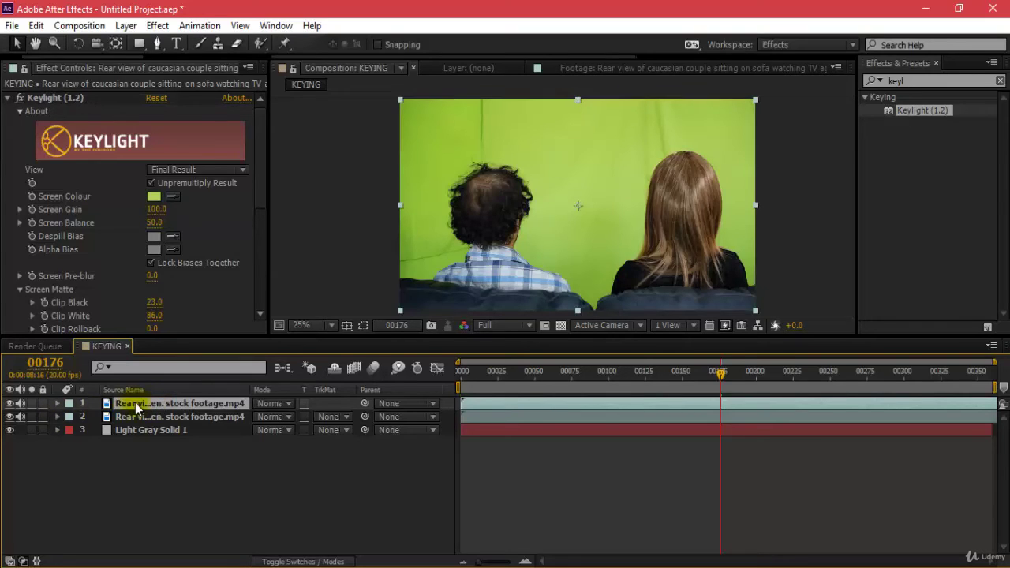
- Duplicate the keyed layer and rename the third footage layer ORIG_FOOTAGE
key(ctrl+d)
click(146, 417)
click(158, 432)
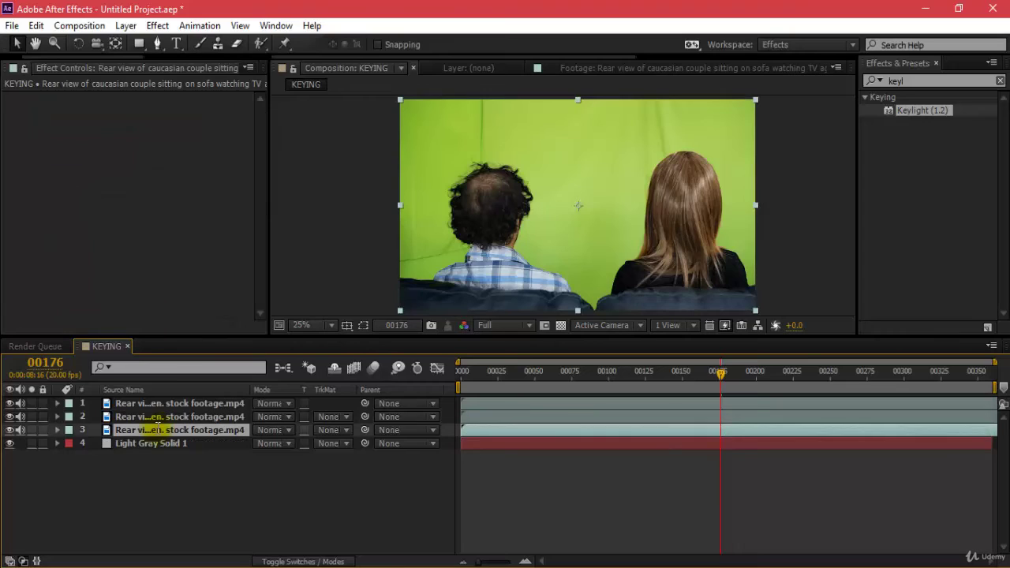
key(Return)
text(ORIG_FOOTAGE)
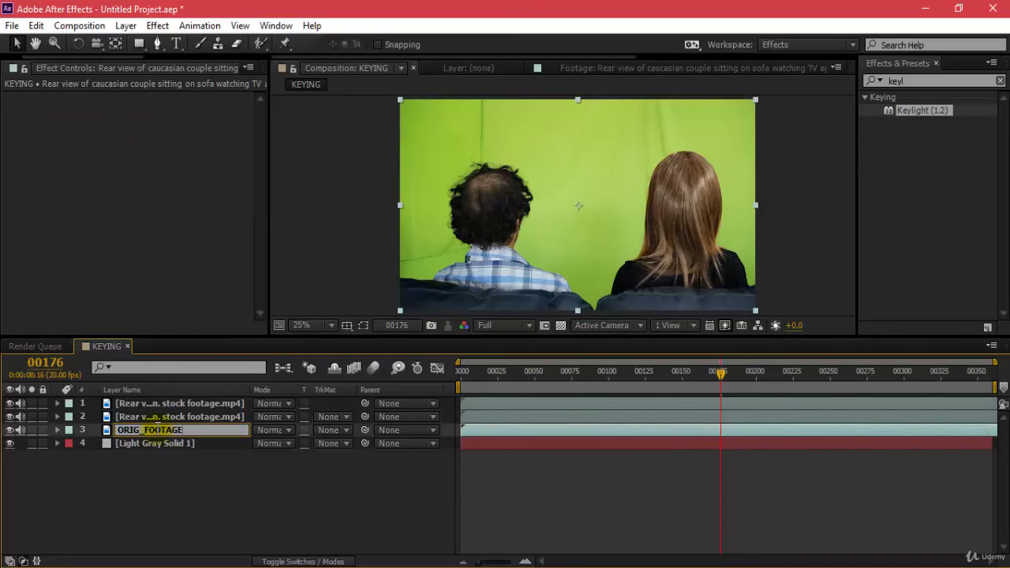
key(Return)
- Rename the second footage layer MAN and the top layer WOMAN
key(ctrl+Up)
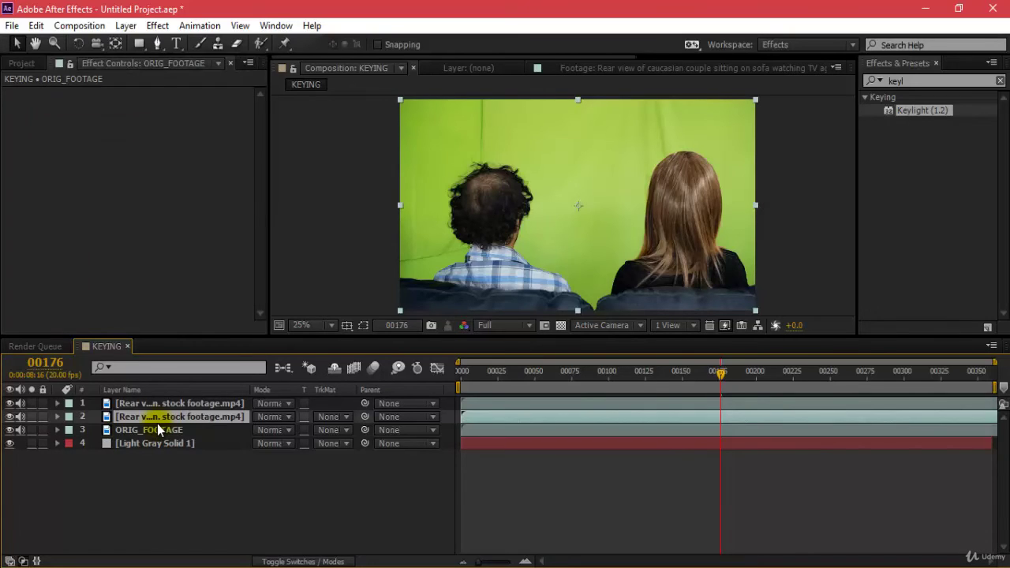
key(Return)
text(MA)
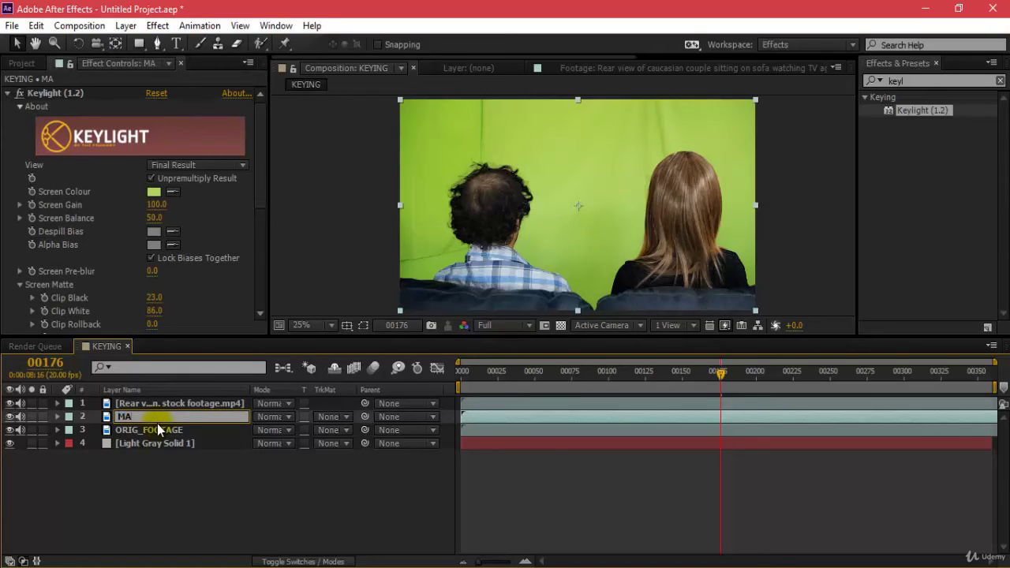
text(N)
key(Return)
click(154, 406)
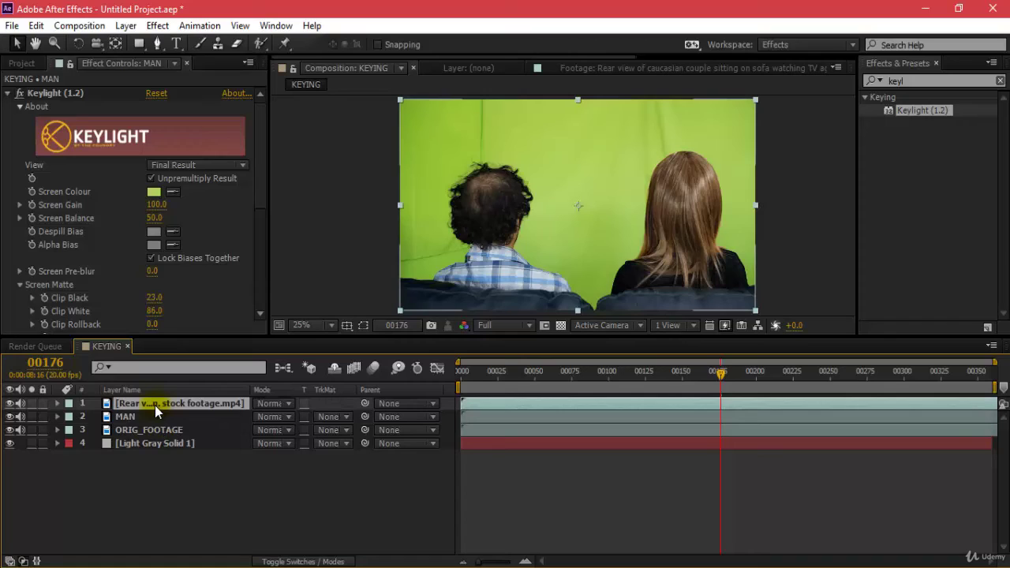
key(Return)
text(WOMAN)
key(Return)
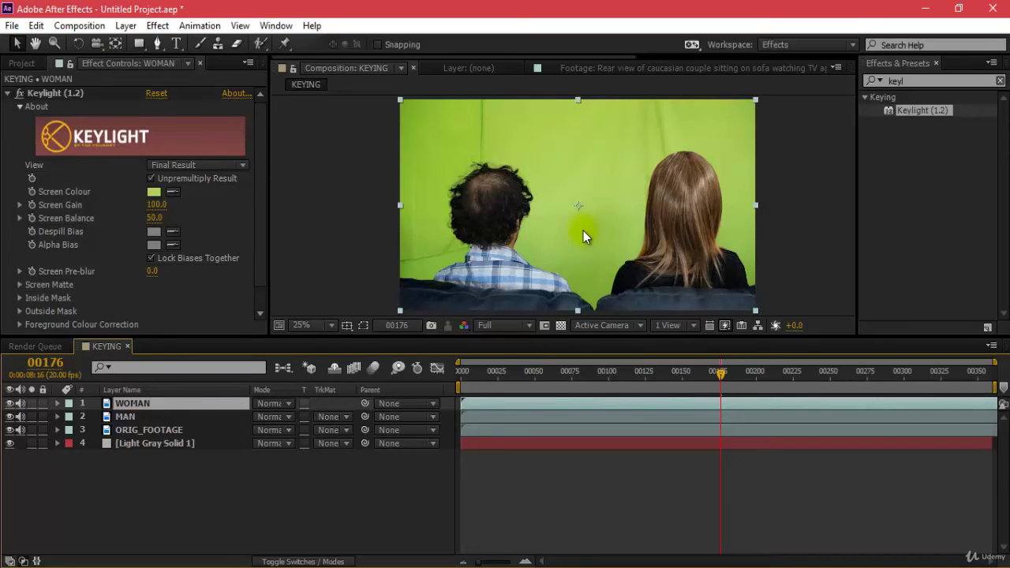
click(136, 417)
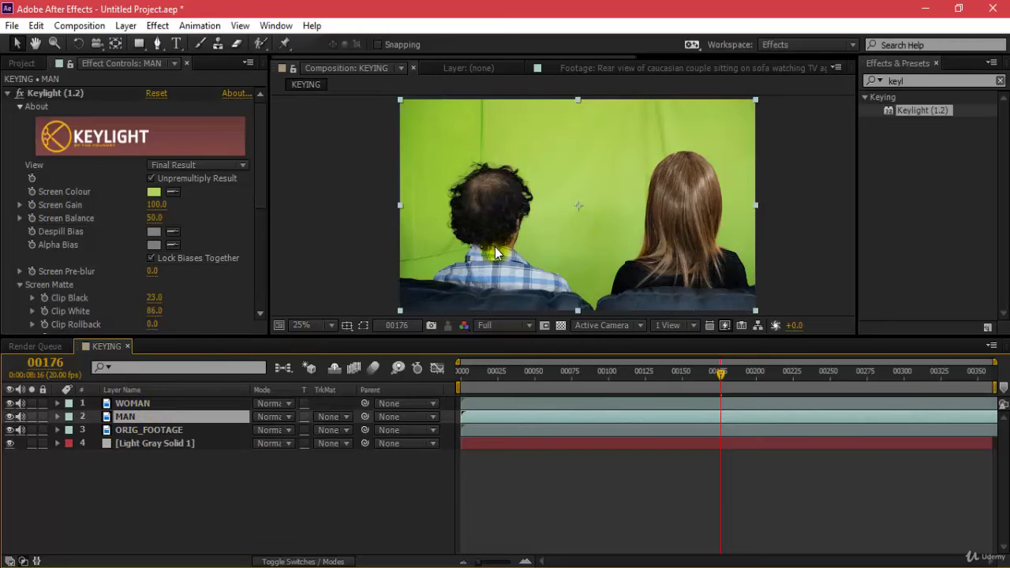
- Draw a rectangular Mask 1 around the man on the MAN layer
click(139, 43)
key(comma)
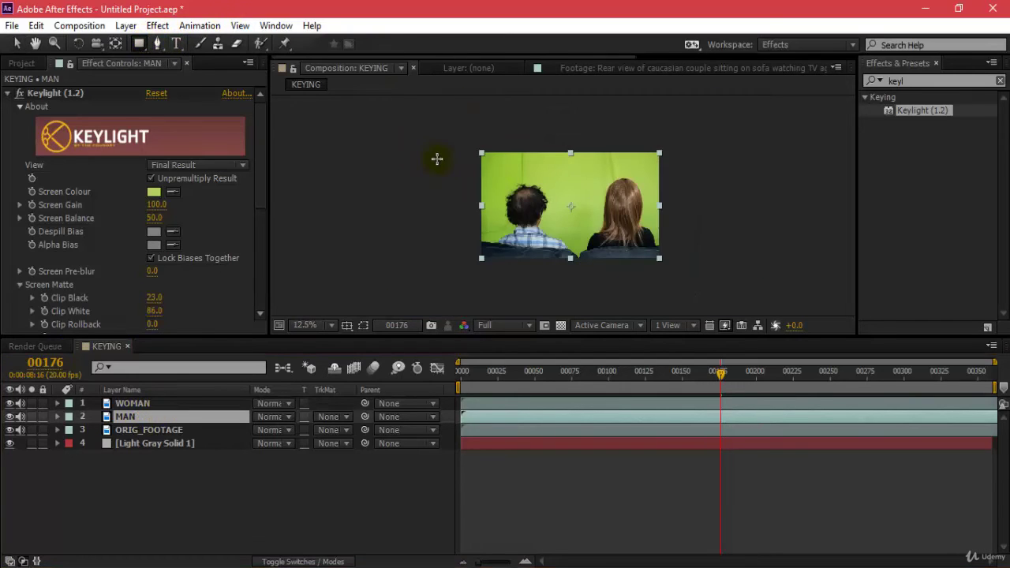
drag(449, 123, 580, 281)
click(16, 44)
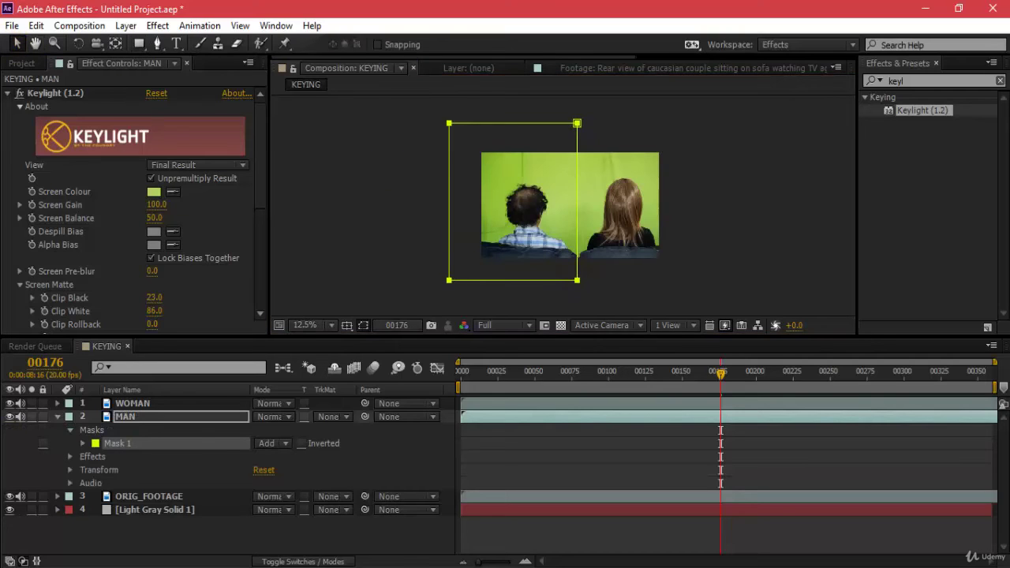
- Turn on the Light Gray Solid behind the couple
click(11, 514)
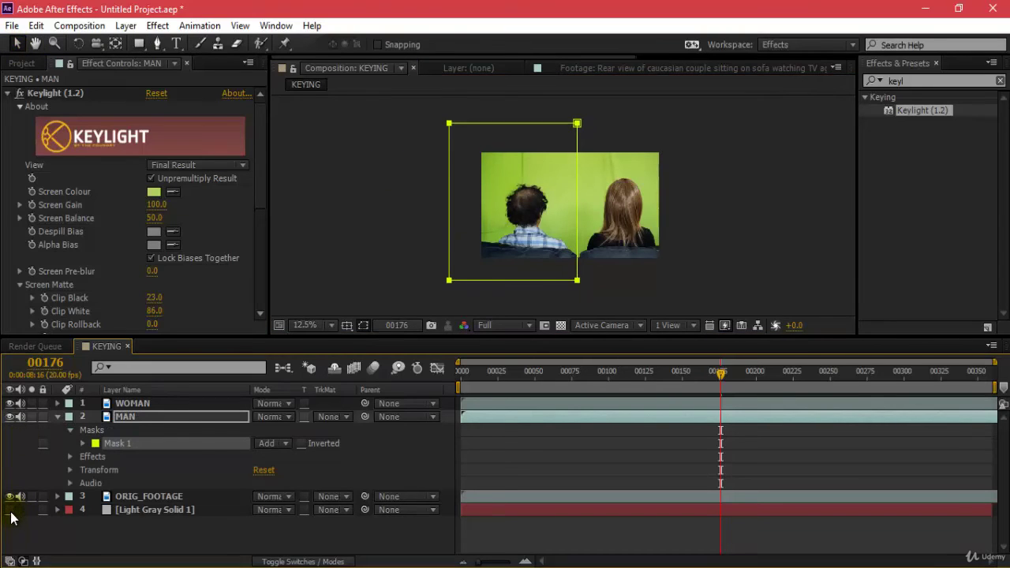
click(10, 509)
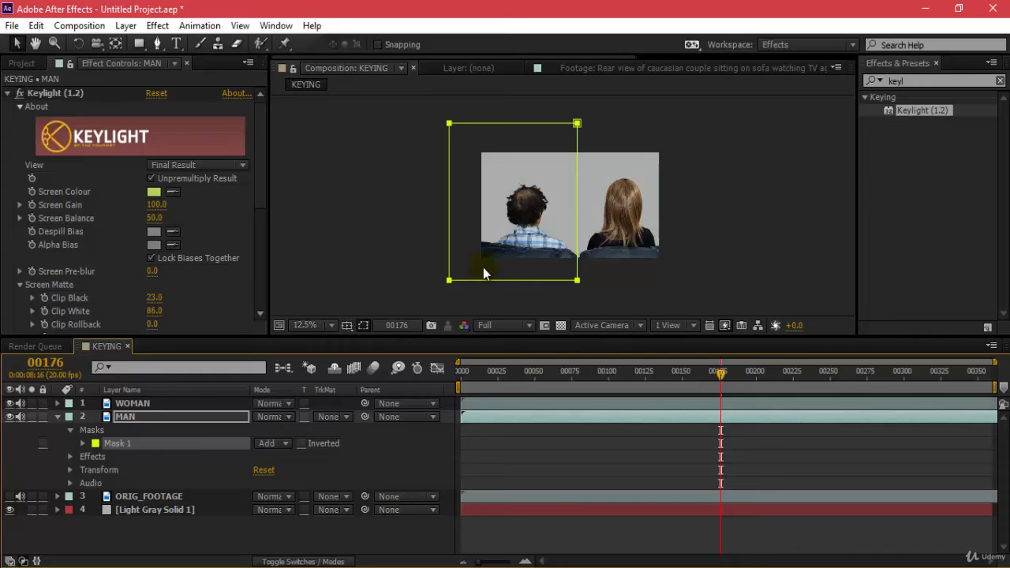
scroll(588, 243, up, 3)
key(Return)
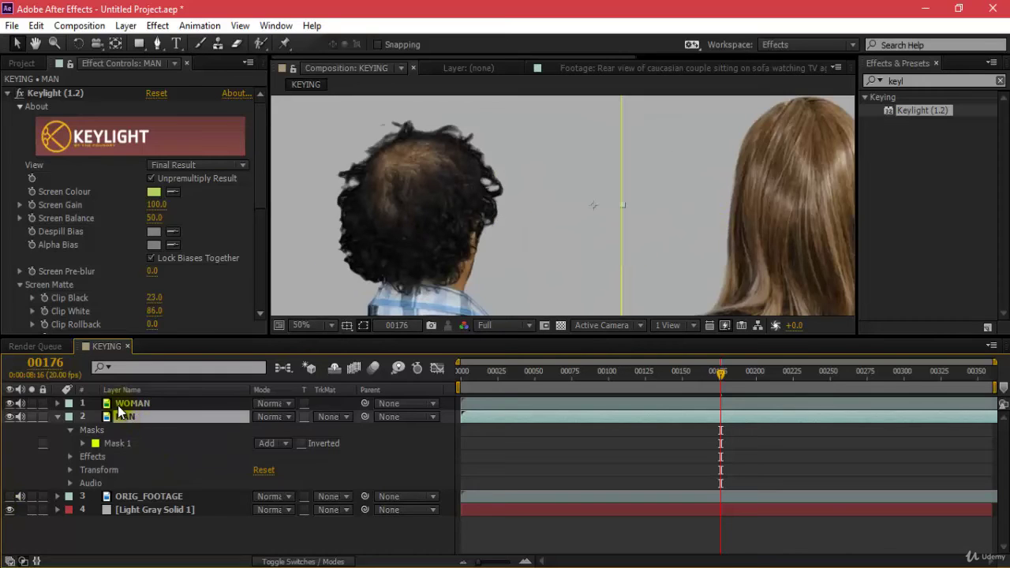
- Lower the MAN layer's Keylight Screen Matte Clip Black to 1.0
click(129, 404)
click(133, 415)
drag(153, 296, 159, 296)
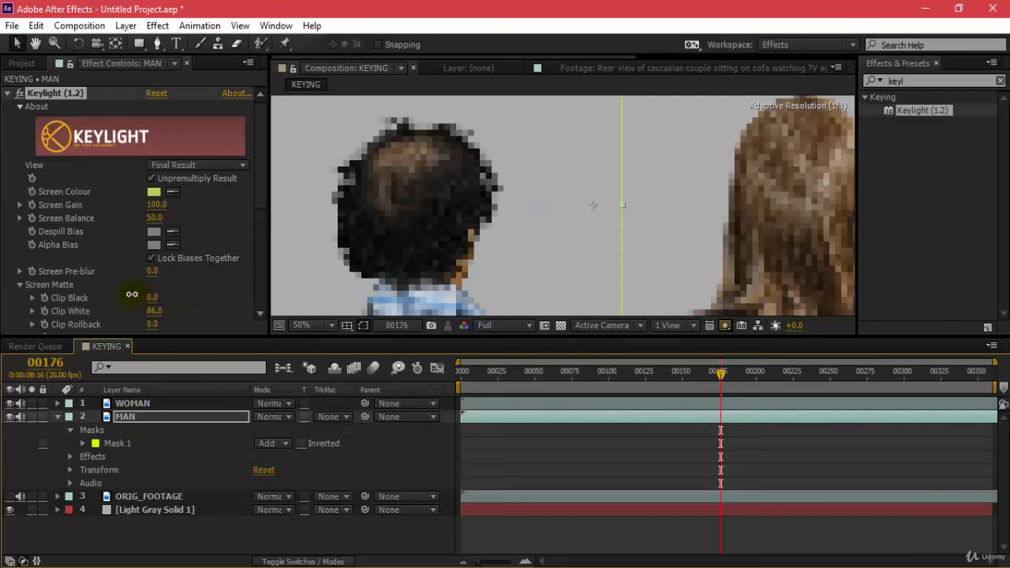
scroll(474, 246, down, 2)
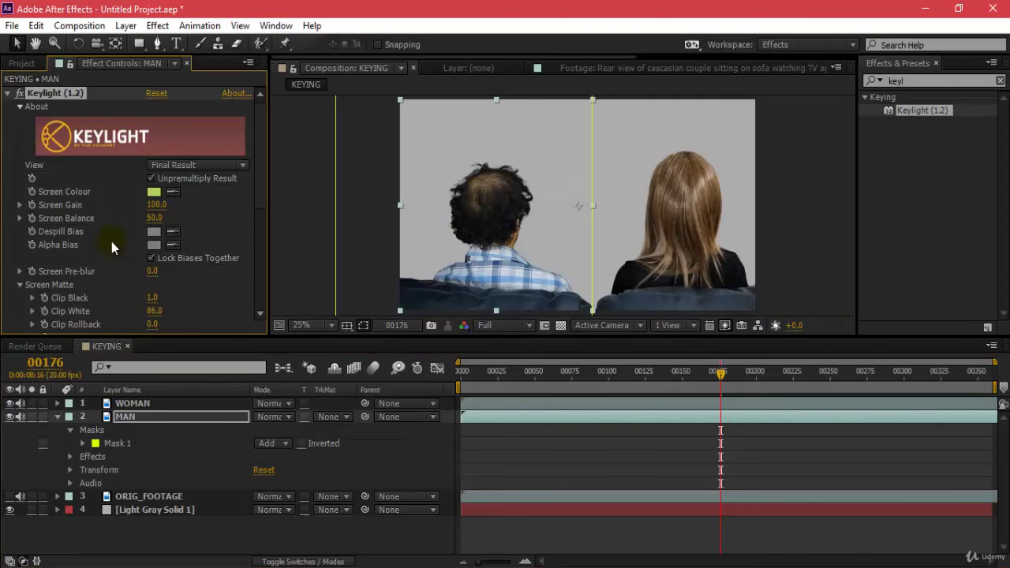
- Return to frame 0 and preview the start of the clip
drag(560, 368, 470, 352)
key(space)
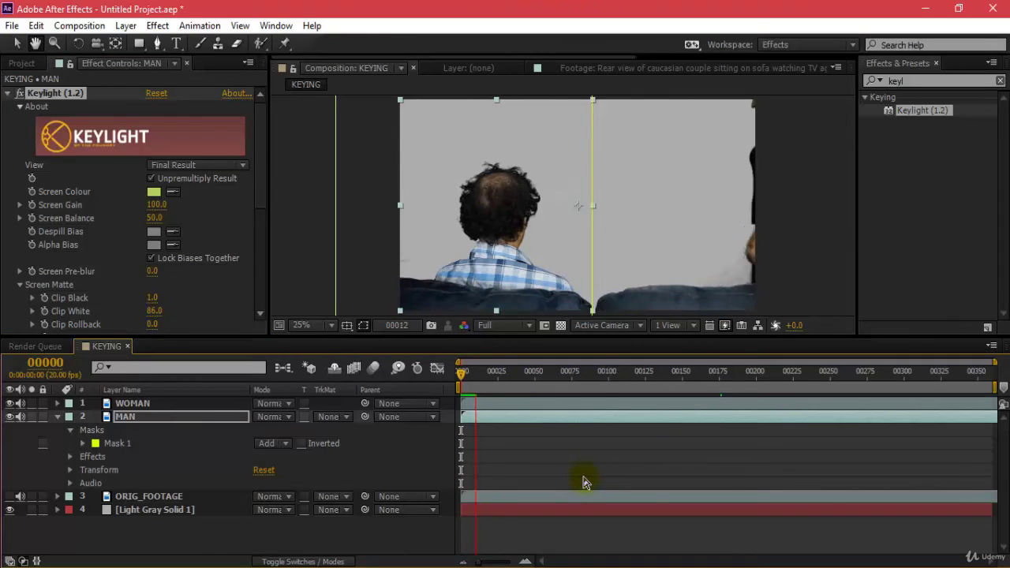
key(space)
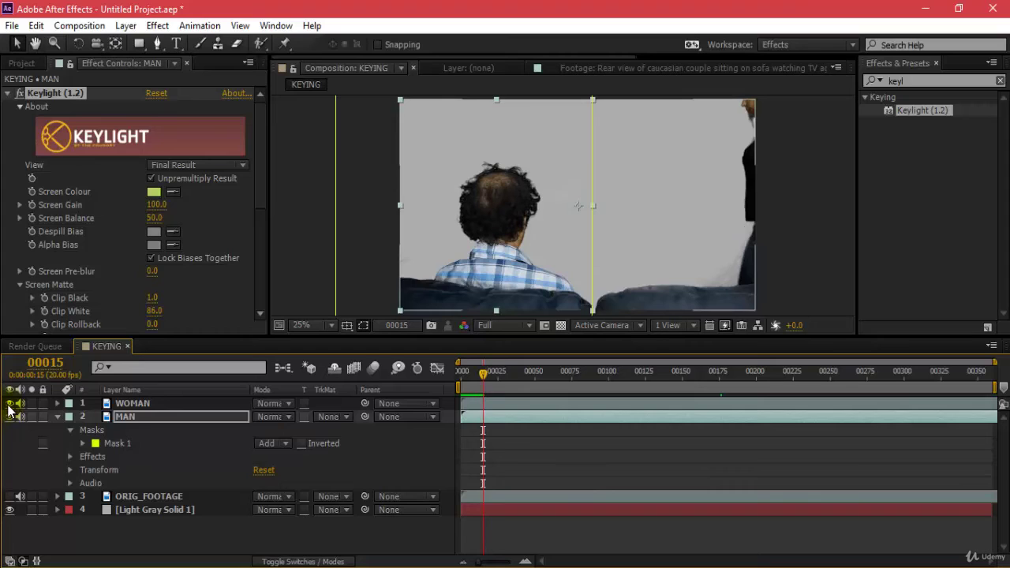
- Toggle the WOMAN layer's visibility to judge the man's key, leaving WOMAN hidden
click(9, 403)
click(9, 403)
click(9, 403)
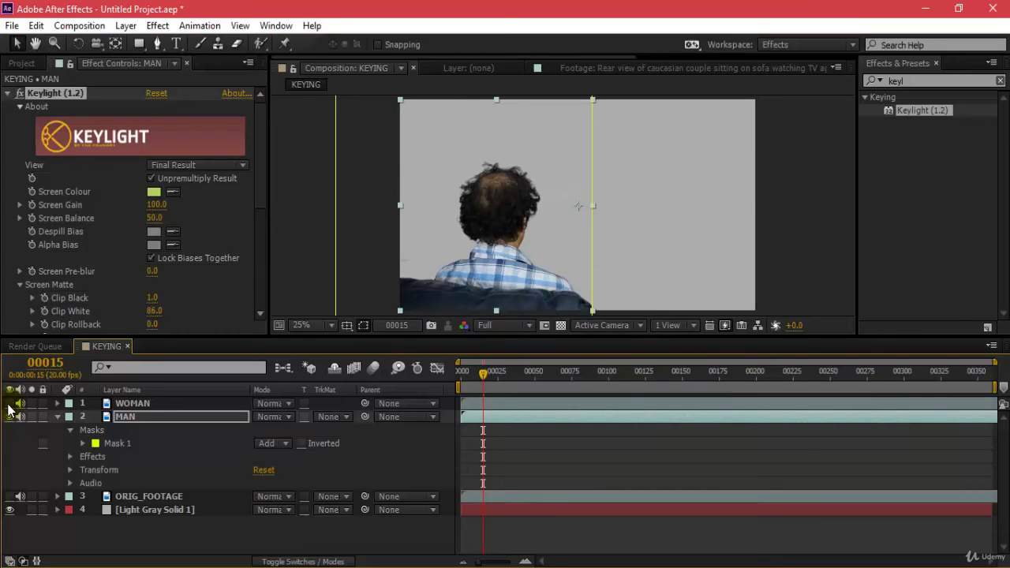
click(10, 403)
click(9, 403)
click(9, 404)
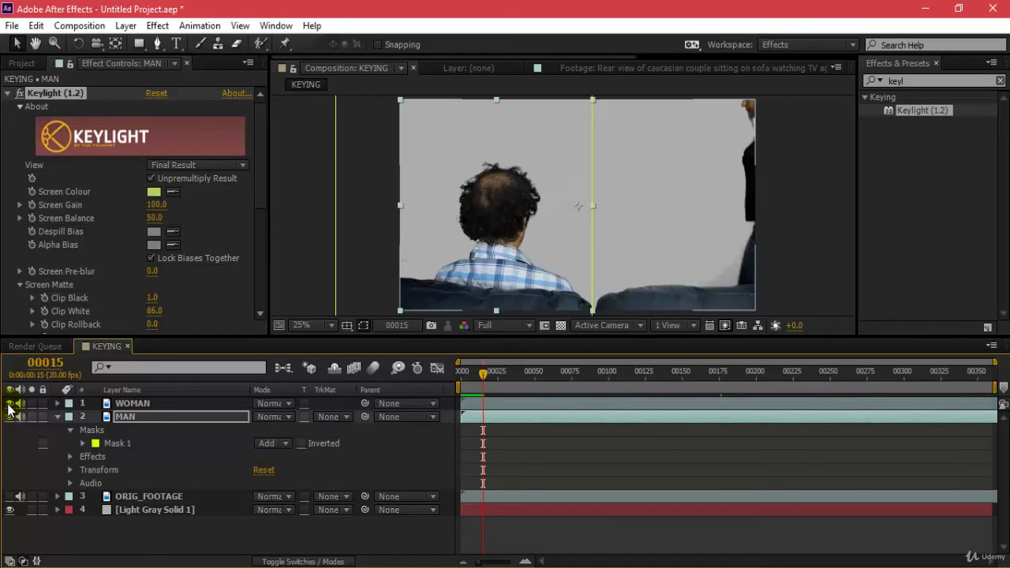
click(9, 403)
click(9, 403)
click(10, 403)
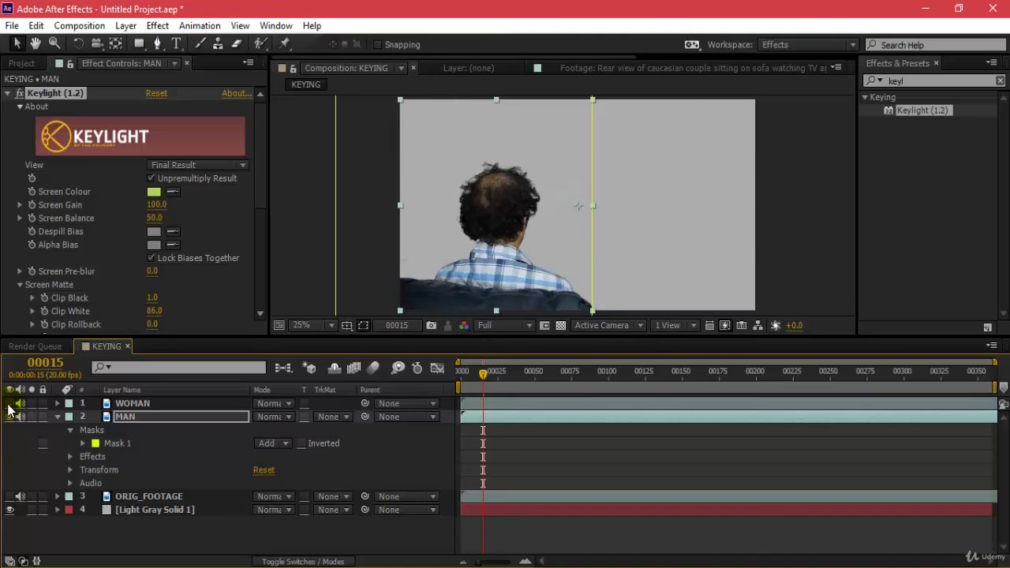
click(10, 404)
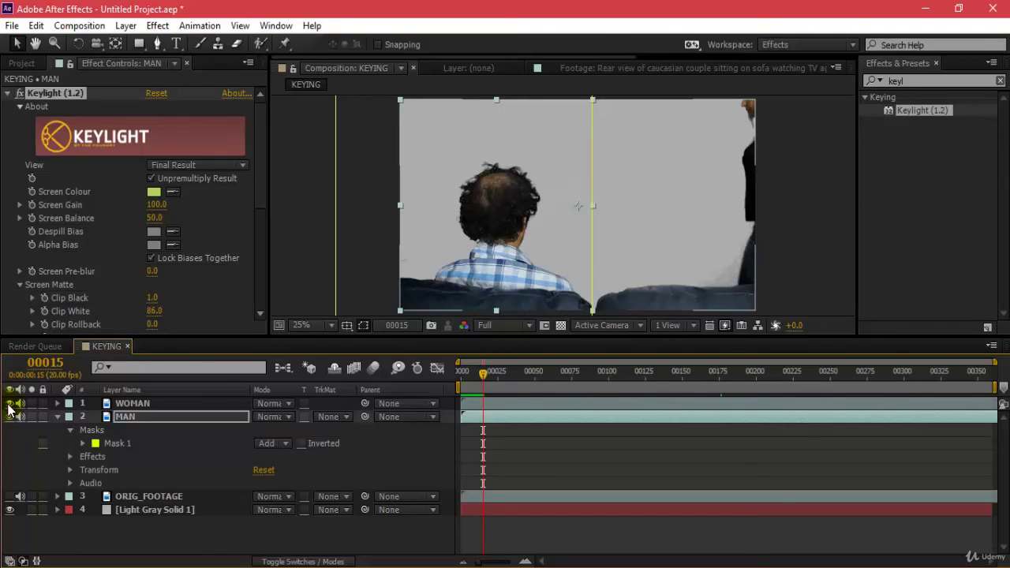
click(9, 403)
click(10, 403)
click(10, 403)
click(9, 403)
click(9, 404)
key(space)
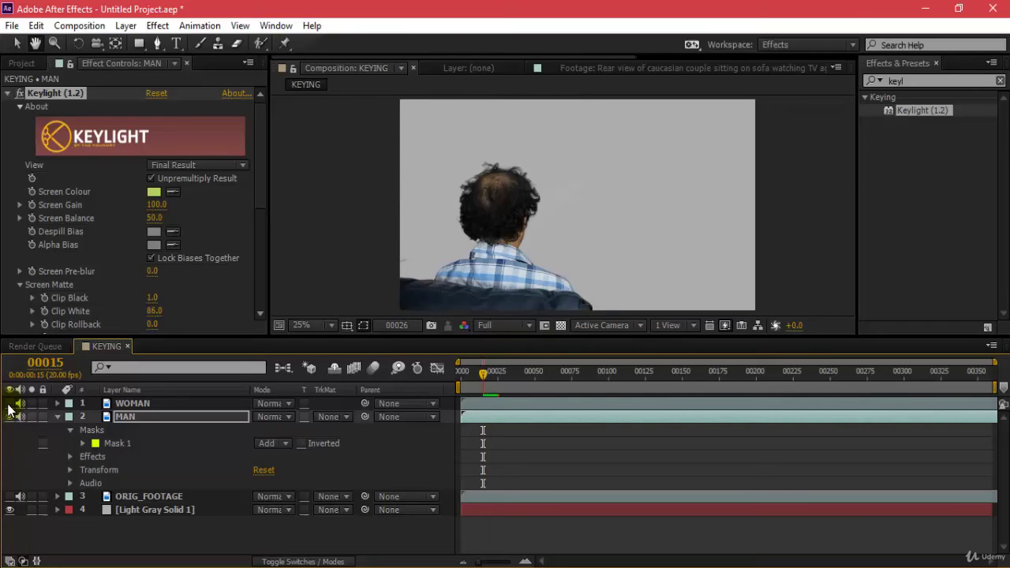
- Paste the man's Mask 1 onto WOMAN, set it Inverted, and make WOMAN visible
click(116, 445)
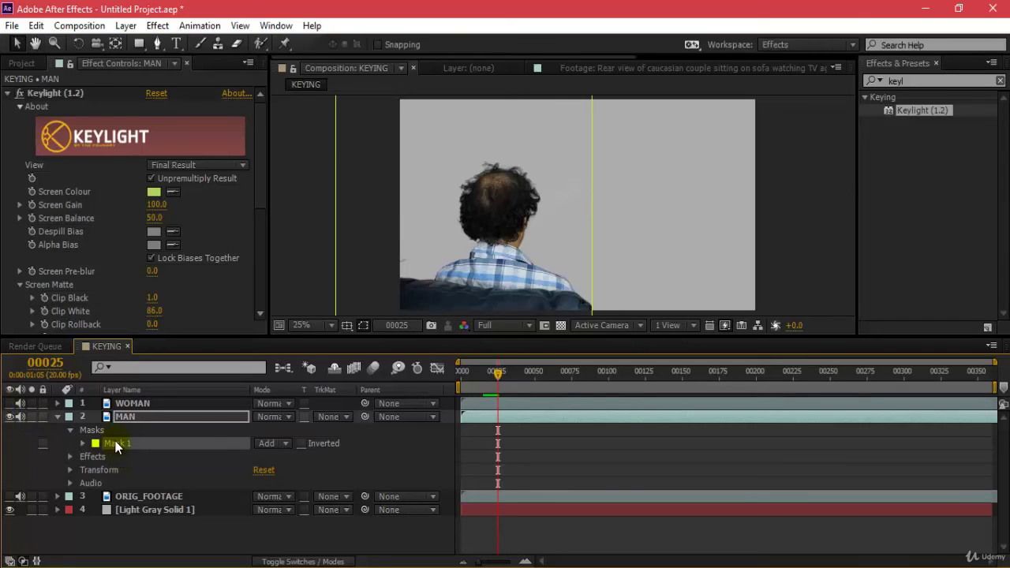
click(143, 403)
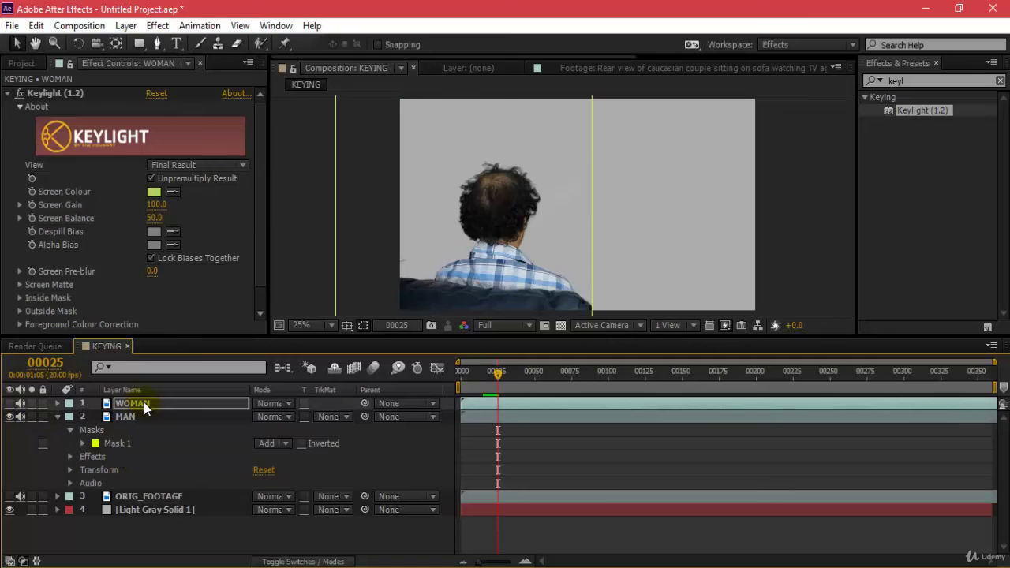
key(ctrl+v)
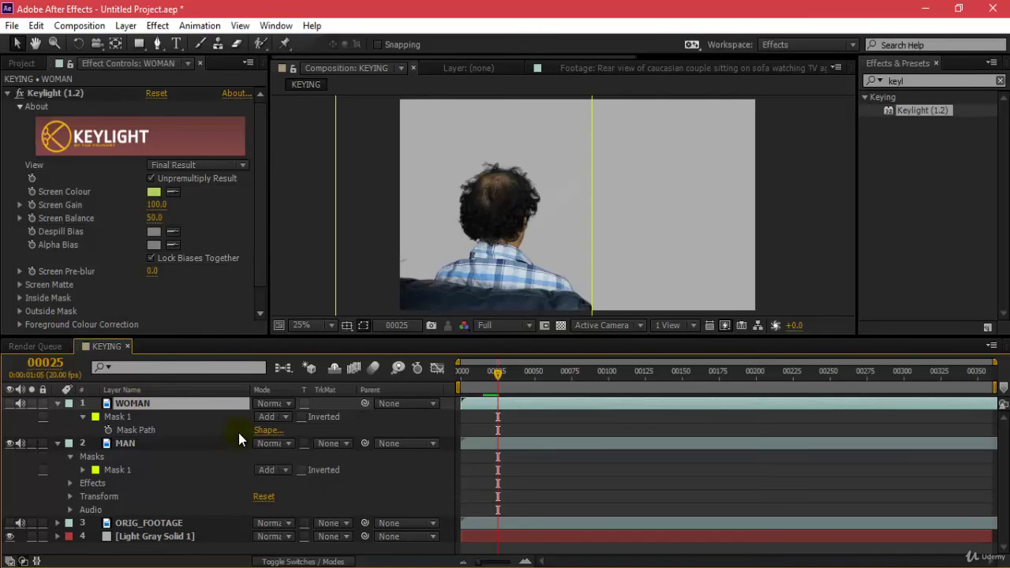
click(302, 417)
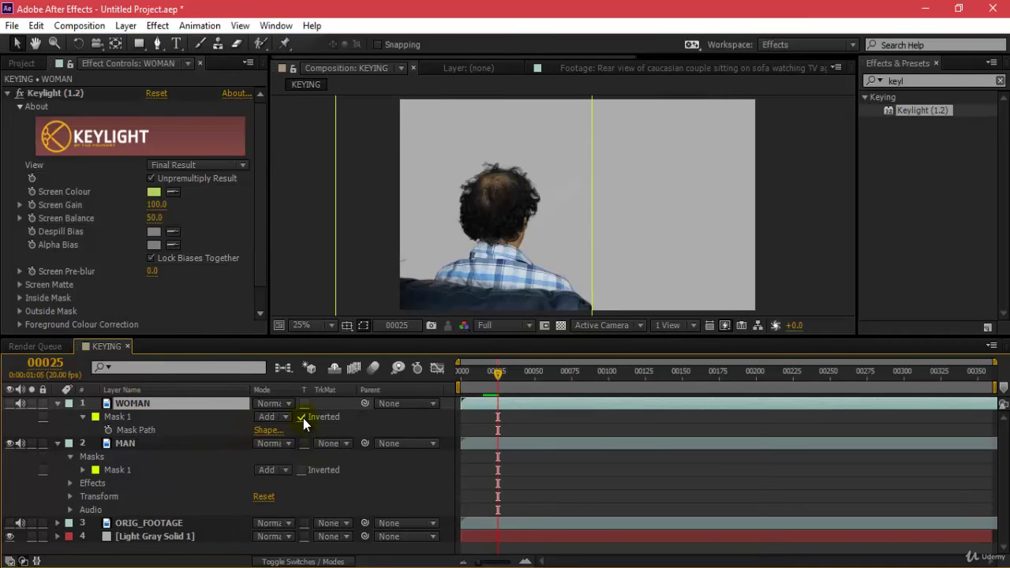
click(9, 404)
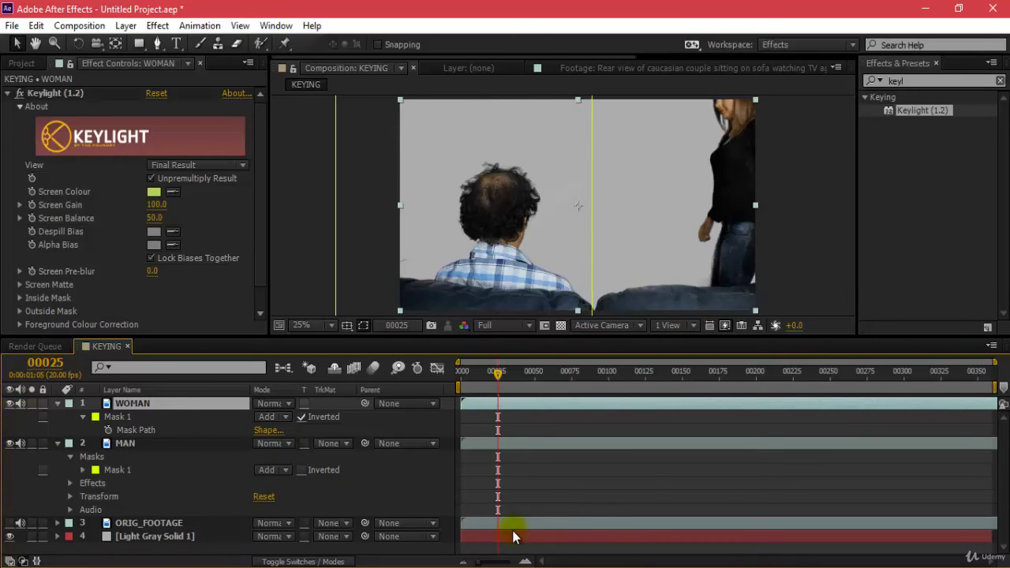
- Preview the clip, toggling WOMAN and MAN and soloing WOMAN to check the masks
key(space)
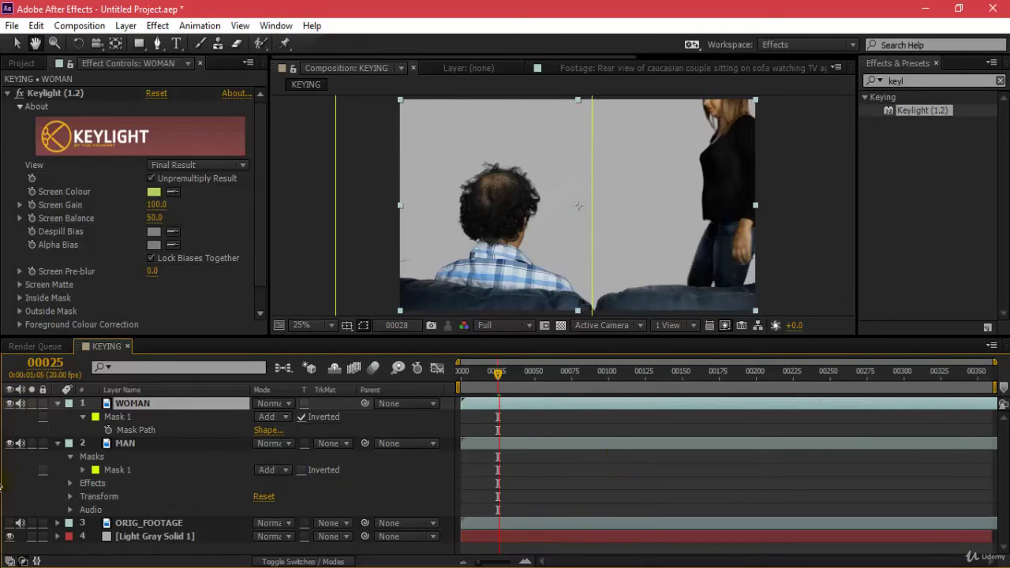
click(9, 403)
click(10, 404)
click(9, 404)
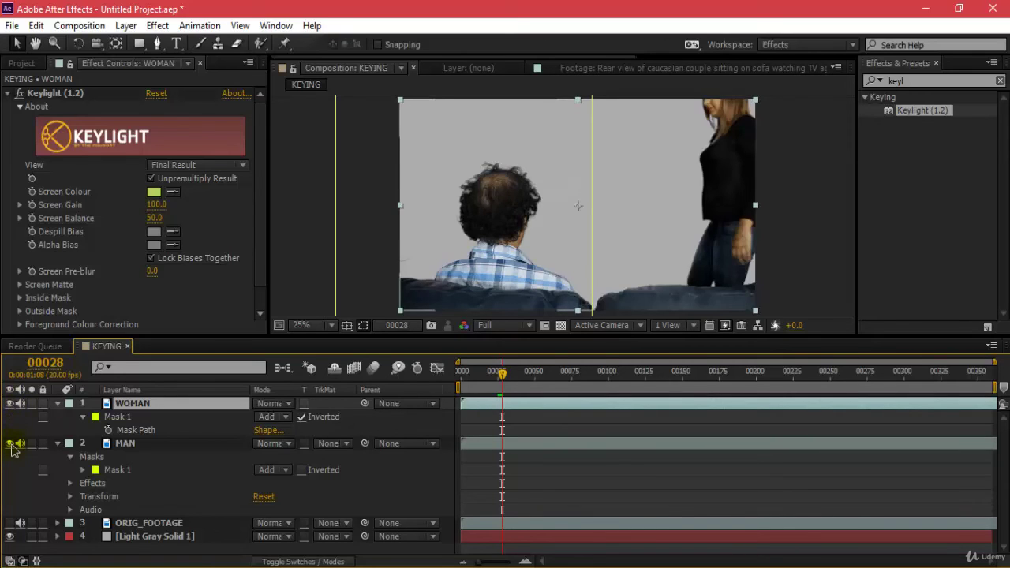
click(9, 444)
click(9, 444)
click(31, 404)
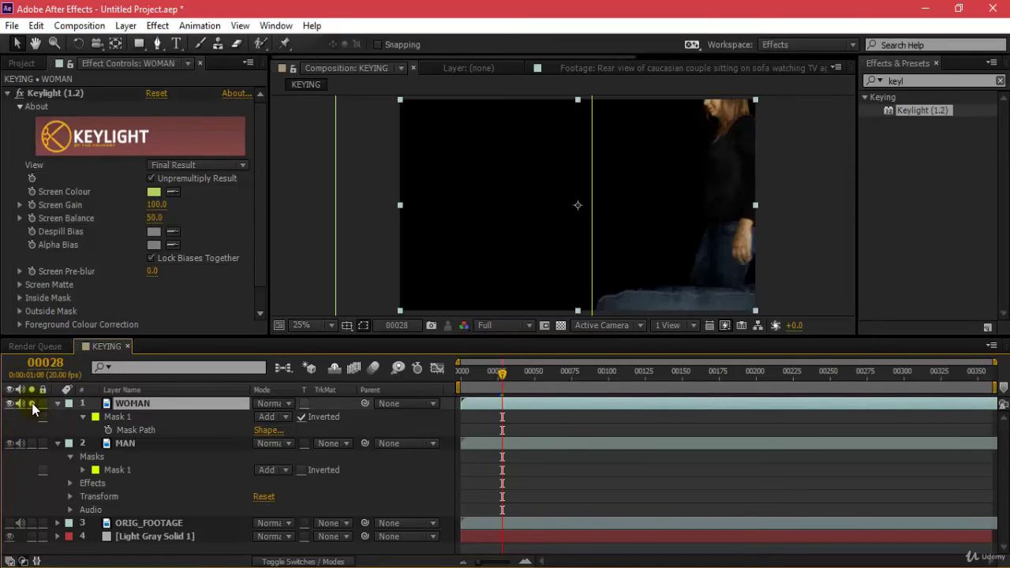
click(32, 404)
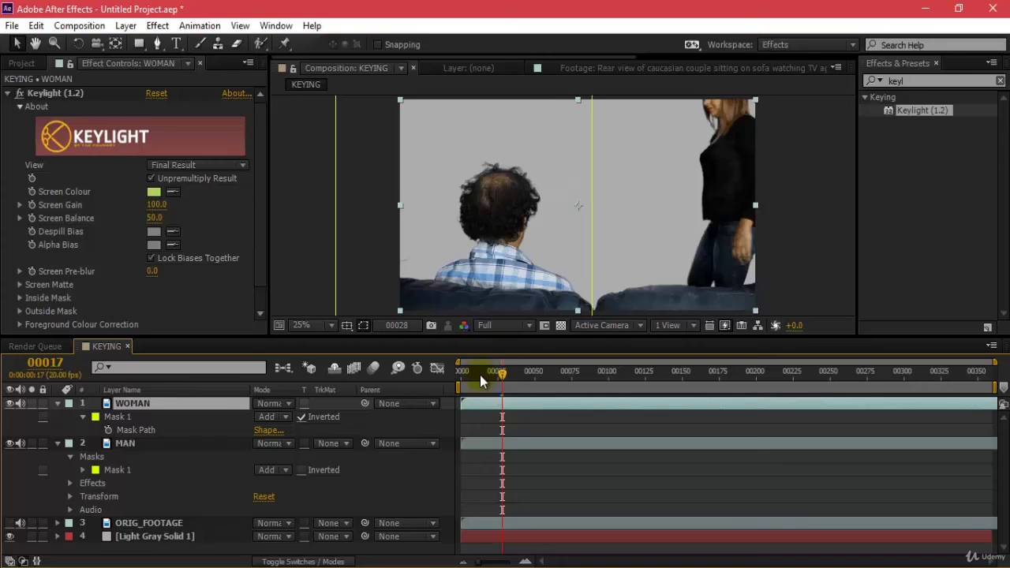
- Scrub through the clip, including frames before the woman sits, to check her key
drag(480, 375, 612, 423)
click(788, 282)
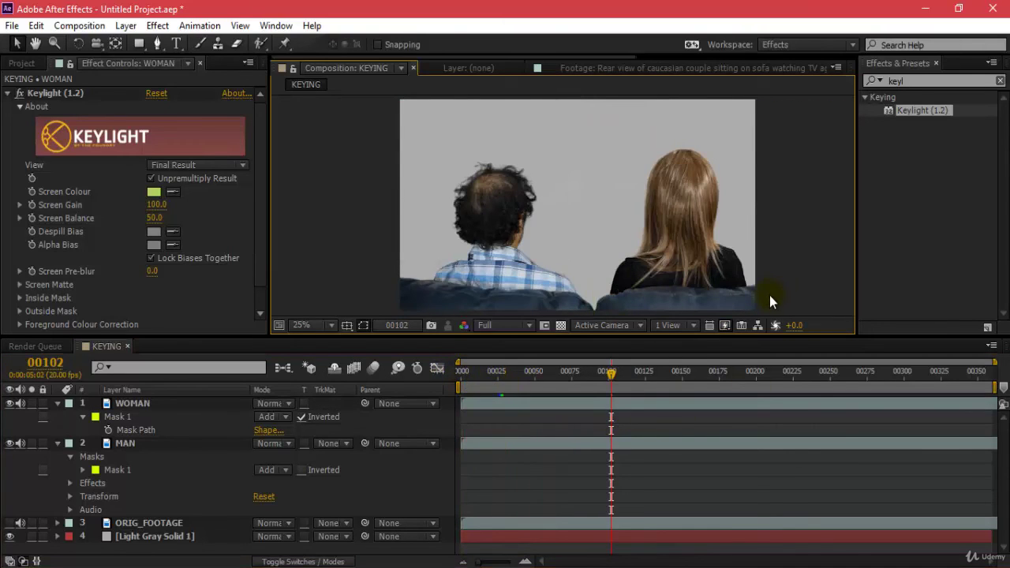
drag(606, 372, 471, 377)
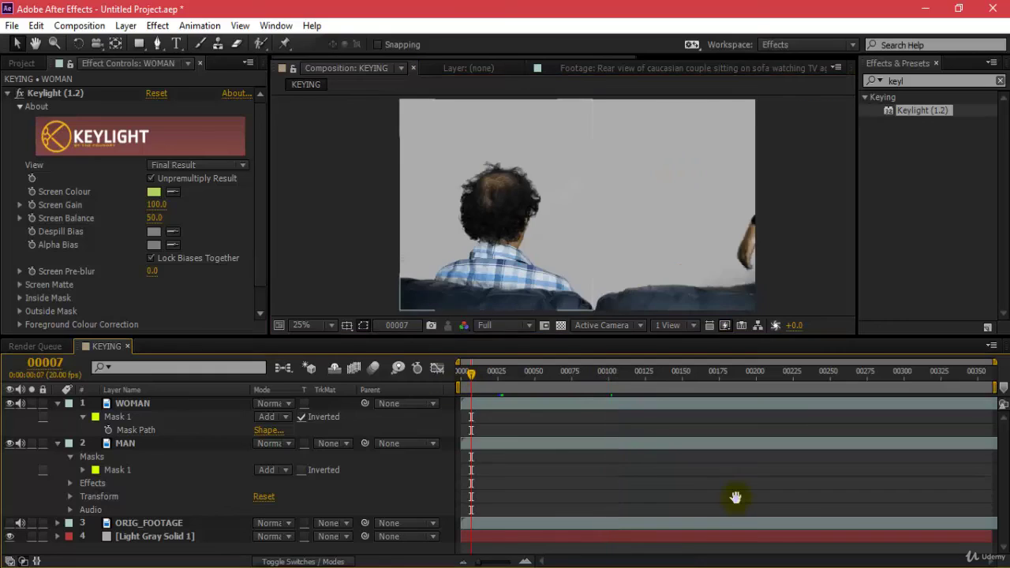
key(space)
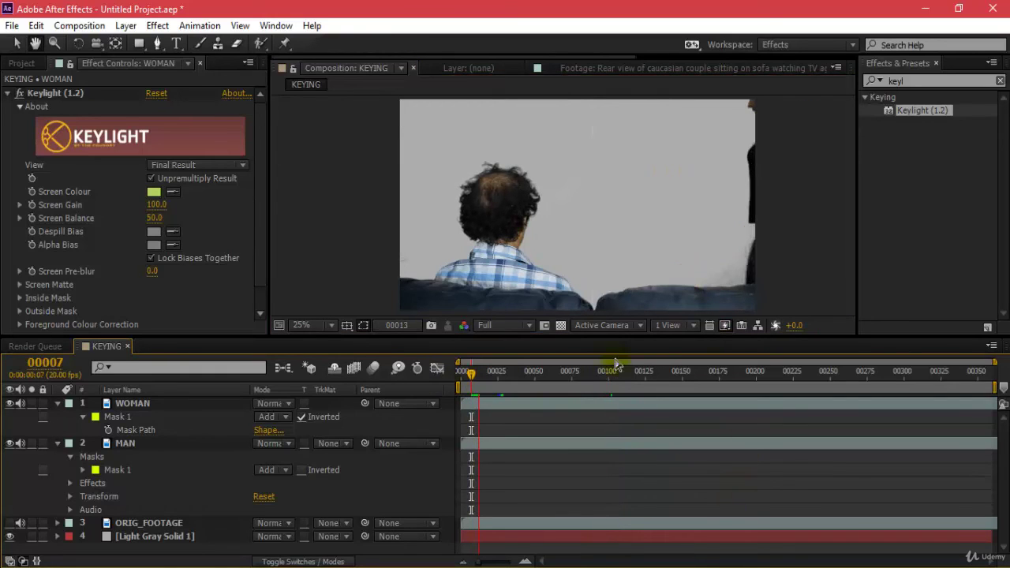
click(181, 405)
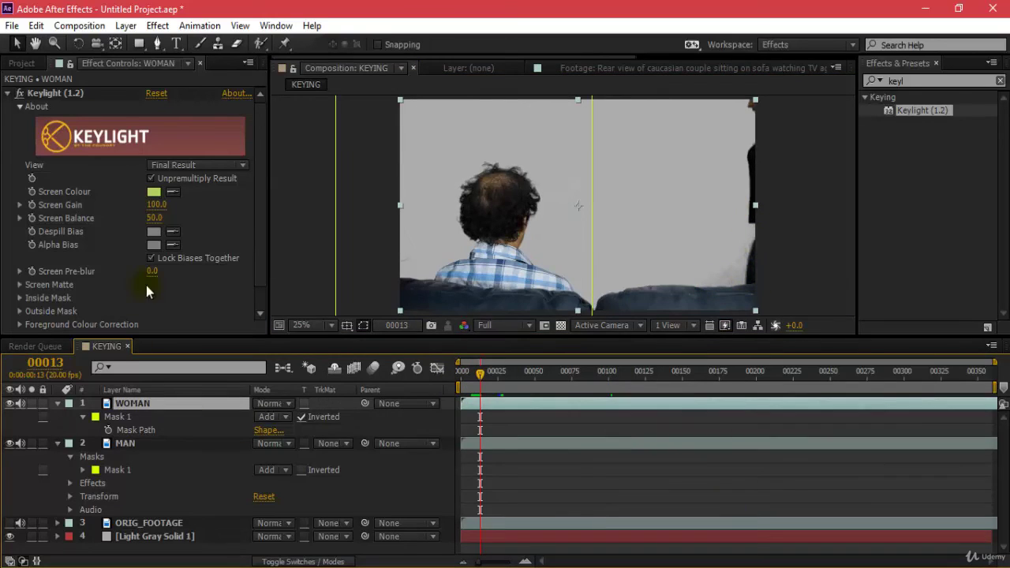
- Set WOMAN's Screen Matte Clip Black to 42.0, then scrub from frame 00025 to check
click(20, 285)
scroll(19, 291, down, 2)
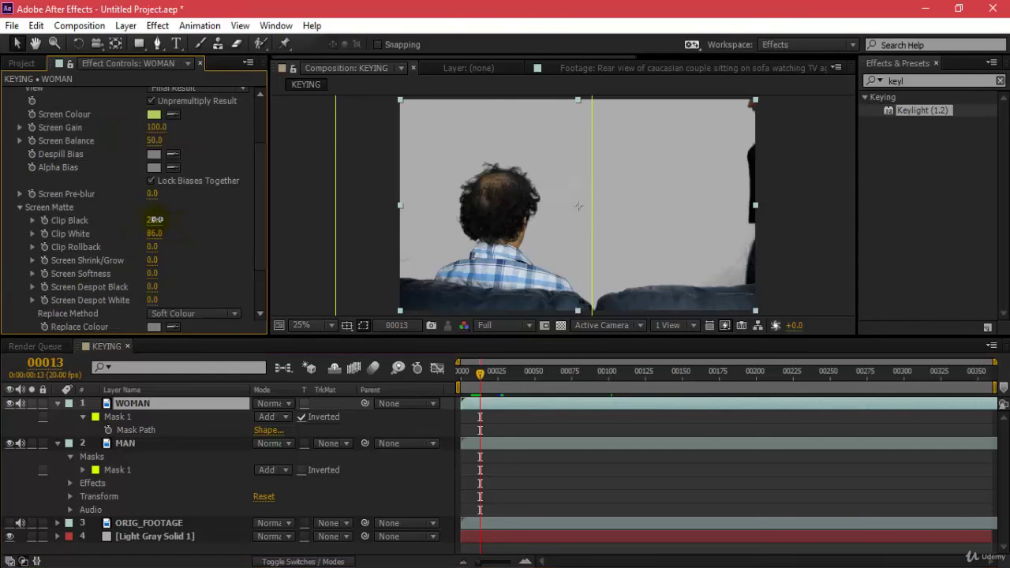
drag(154, 219, 175, 221)
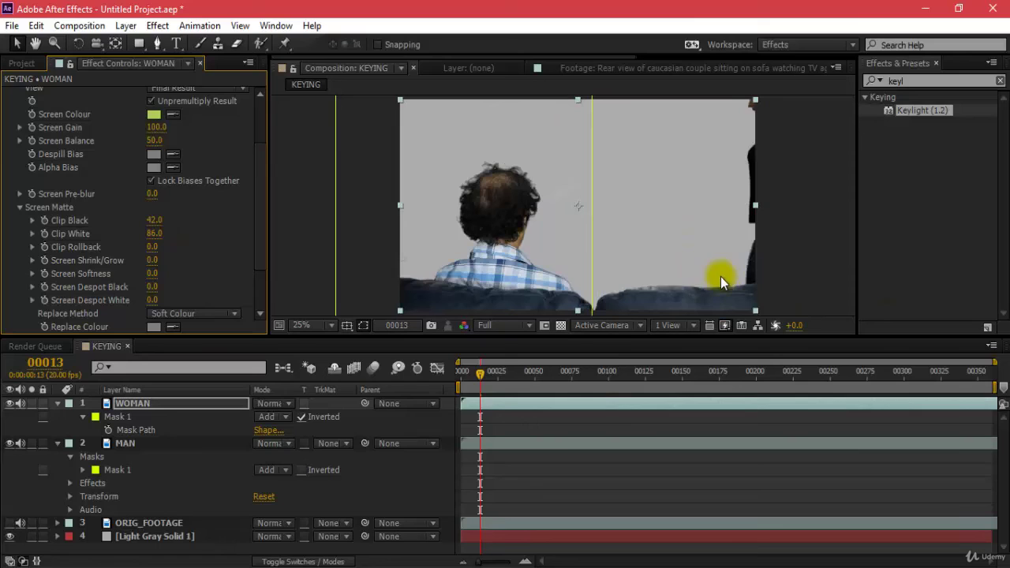
click(145, 400)
drag(481, 375, 503, 381)
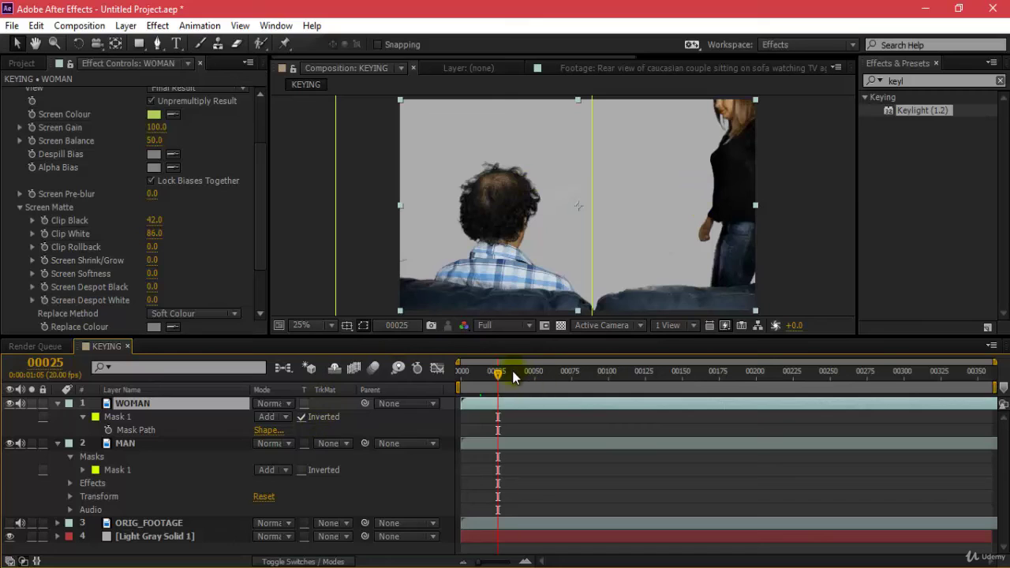
drag(516, 375, 720, 377)
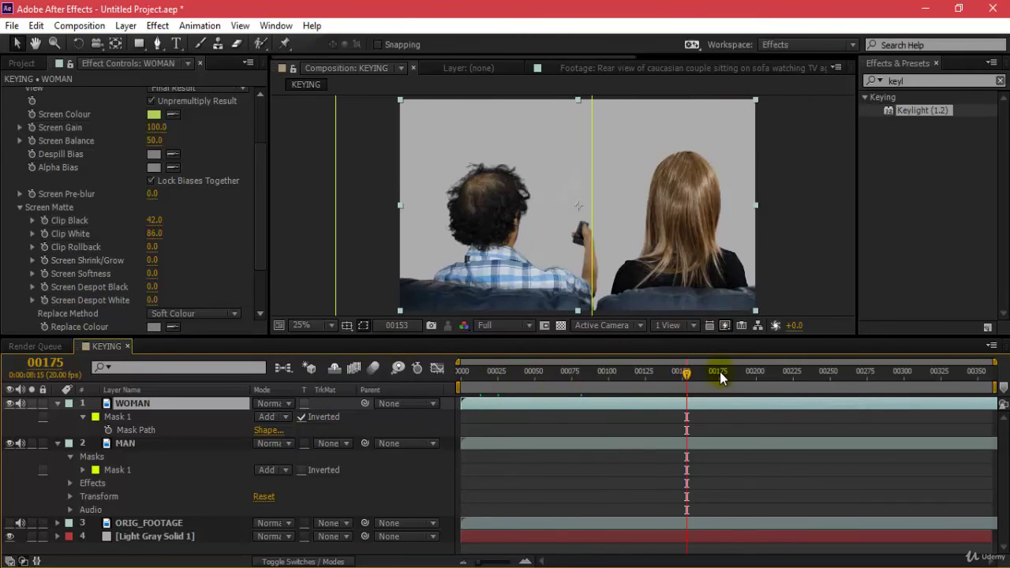
- Deselect WOMAN and repeatedly toggle the original green-screen footage to compare it with the key
click(796, 465)
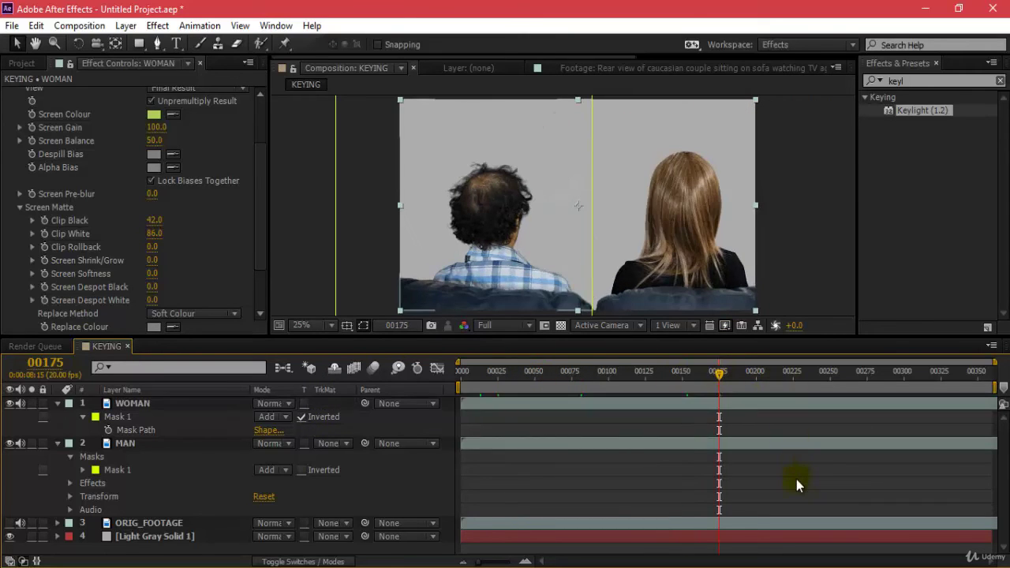
click(9, 524)
click(8, 525)
click(8, 525)
click(9, 525)
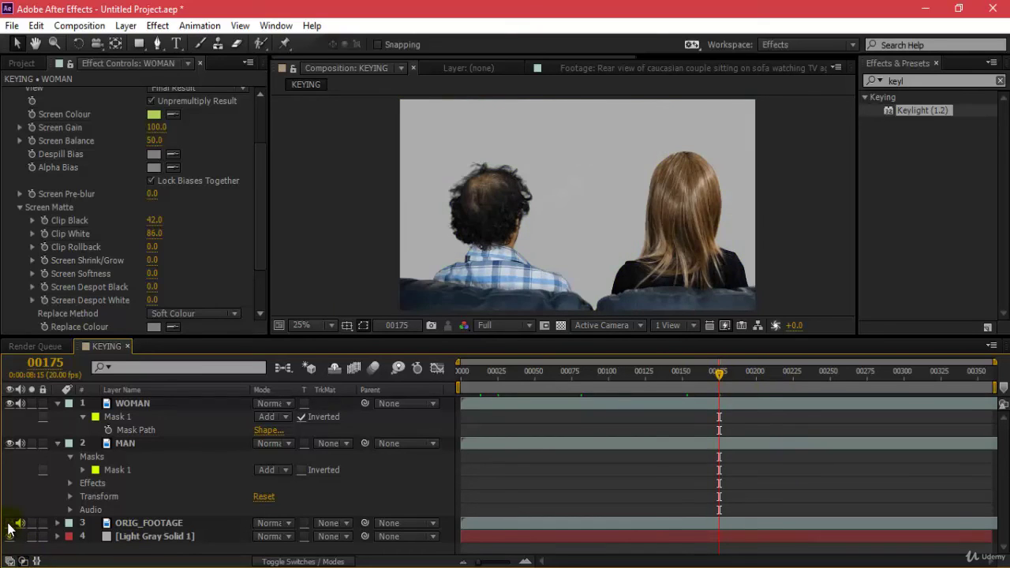
click(9, 525)
click(9, 524)
click(8, 525)
click(9, 525)
click(9, 524)
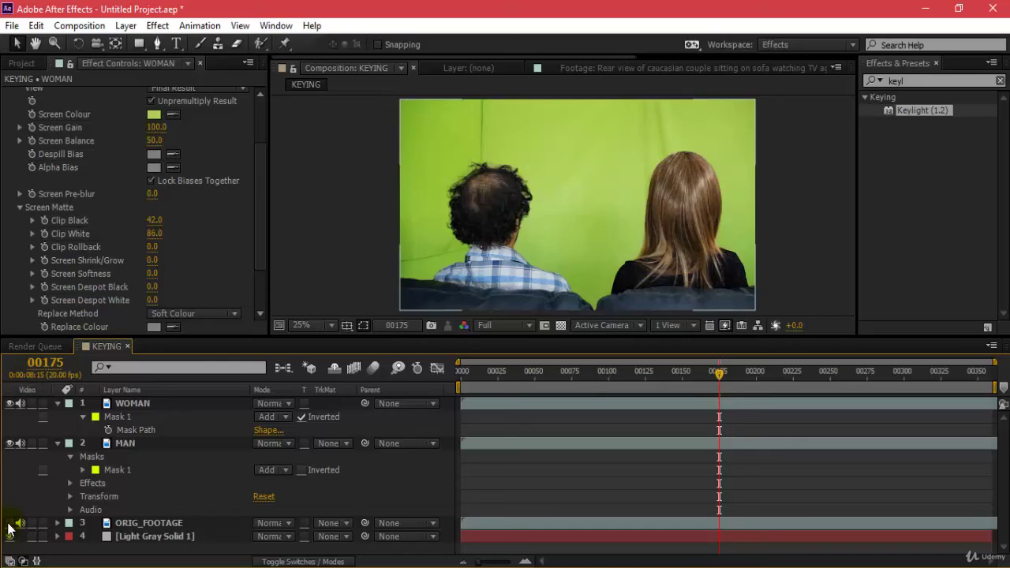
click(8, 525)
click(9, 525)
click(9, 525)
click(9, 524)
click(9, 524)
click(9, 525)
click(9, 525)
click(9, 525)
click(8, 525)
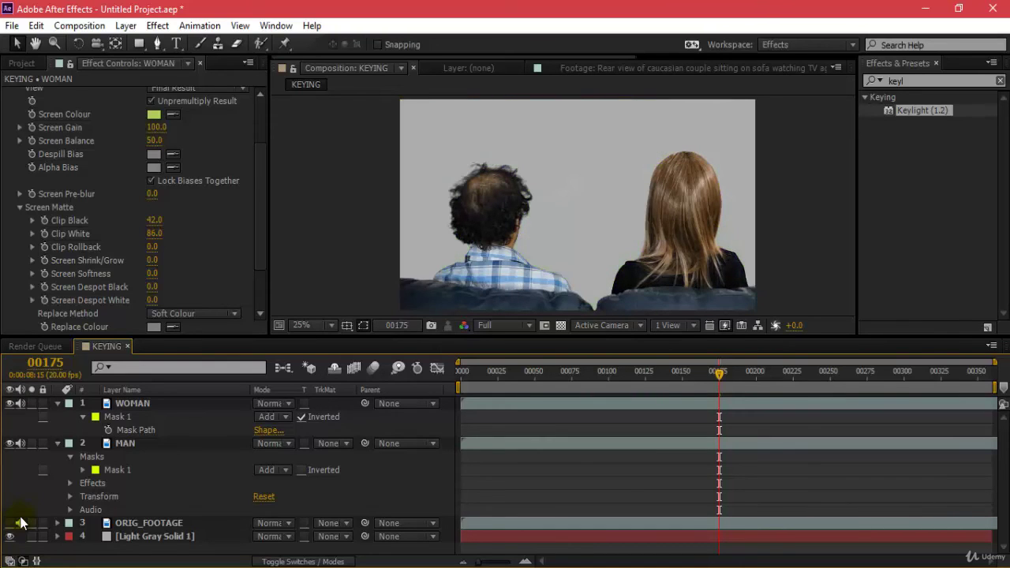
- Step through frames 00129 to 00316 to review the woman, then hide Light Gray Solid 1
drag(553, 374, 465, 374)
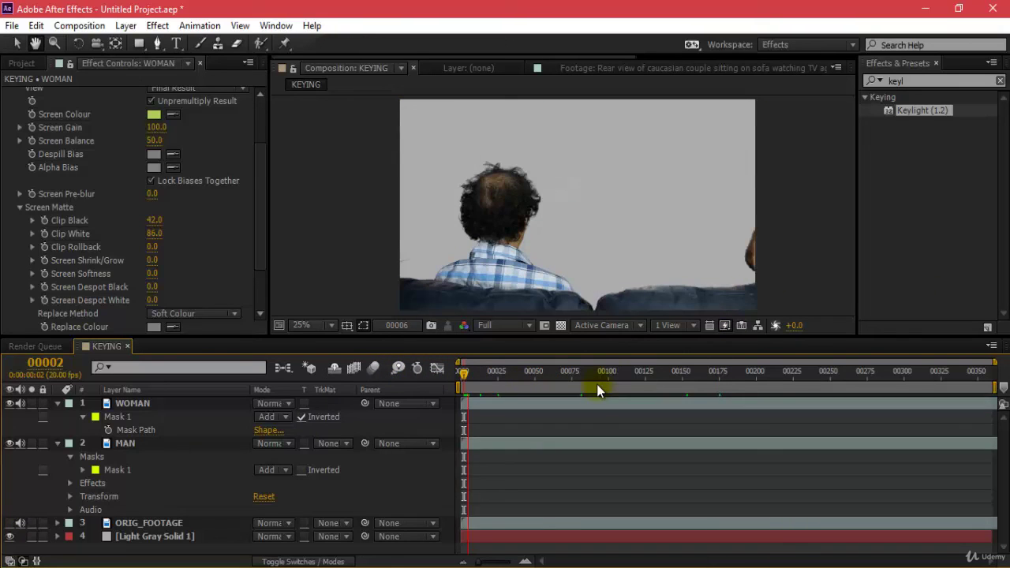
click(650, 372)
click(753, 374)
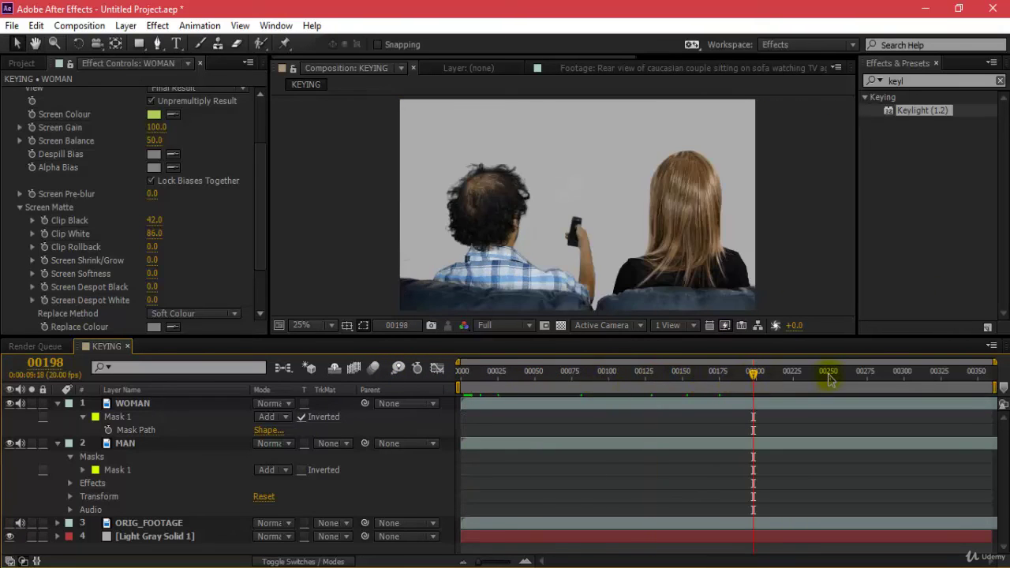
click(828, 373)
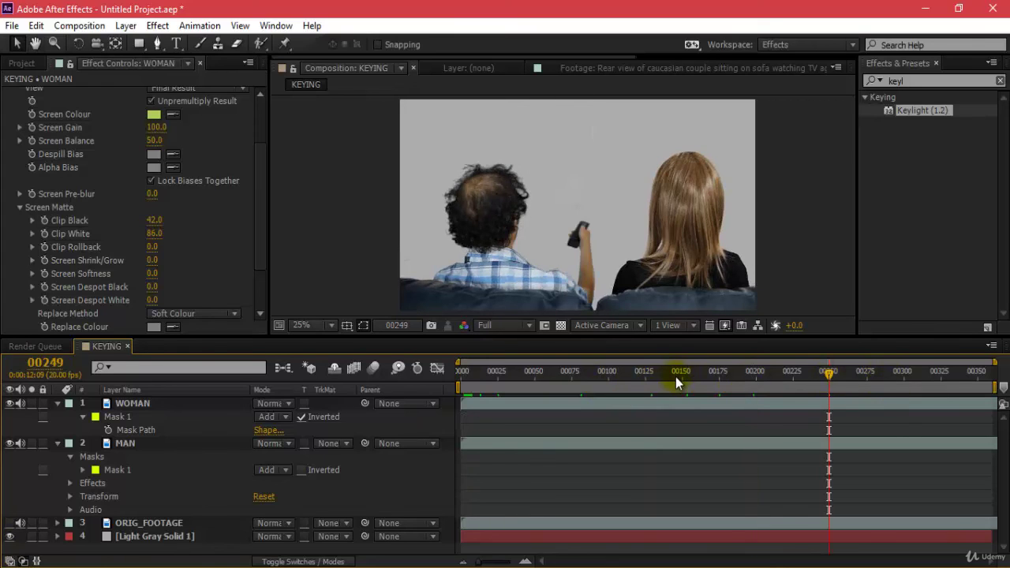
click(884, 374)
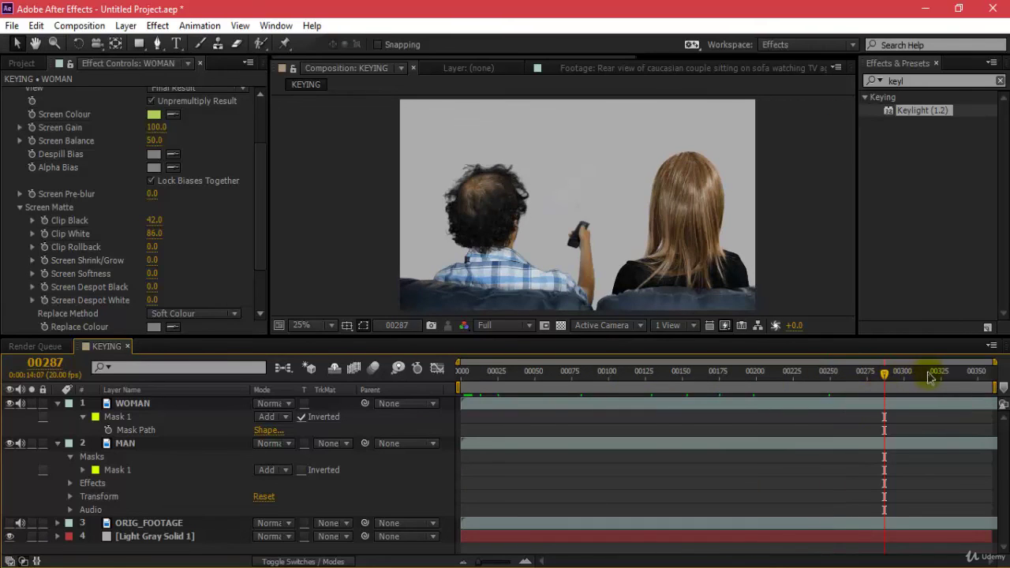
click(928, 375)
click(10, 537)
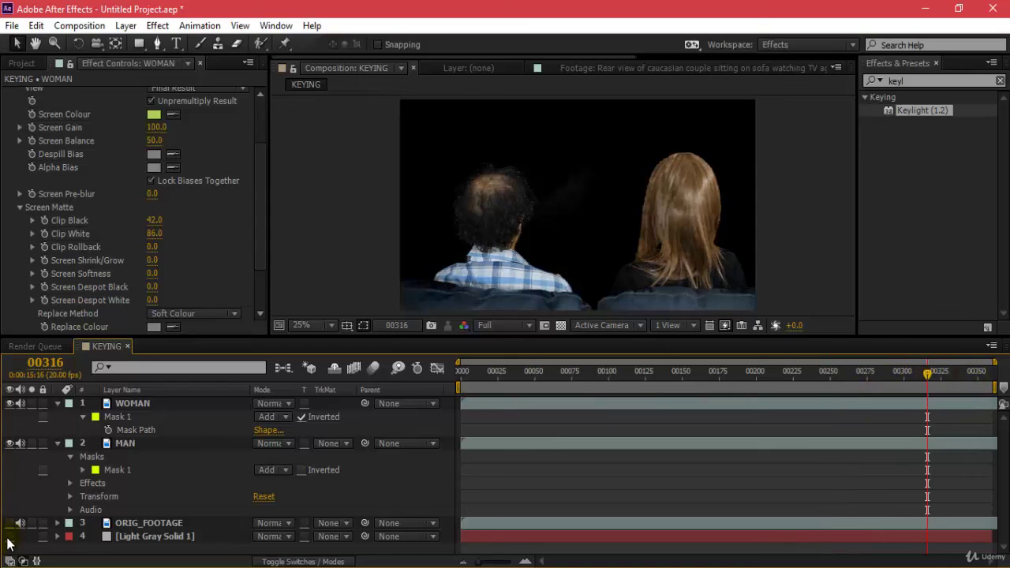
click(461, 324)
- In Alpha view at frame 00058, set MAN's Keylight Clip White to 75, then return to RGB
click(472, 327)
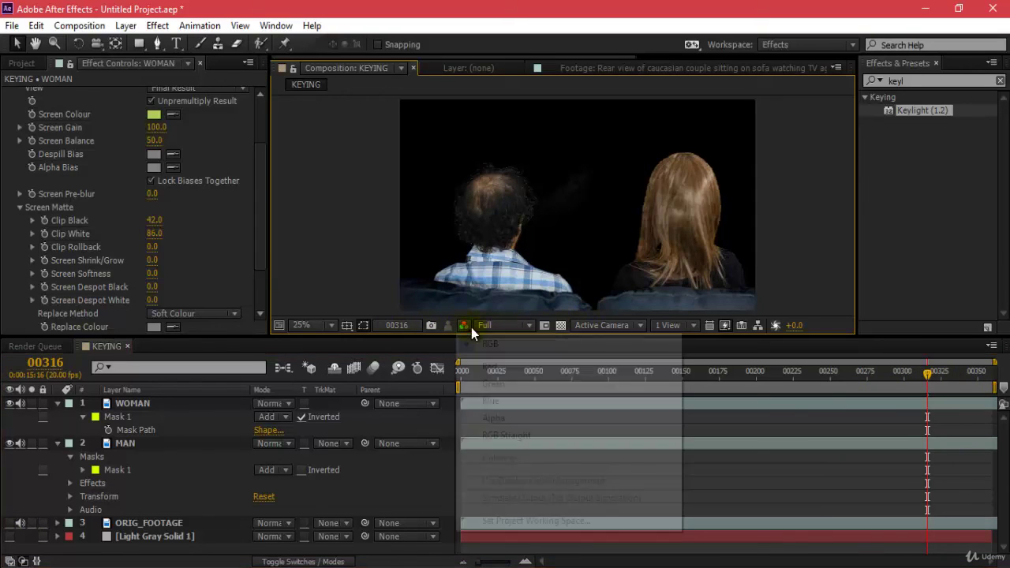
click(481, 419)
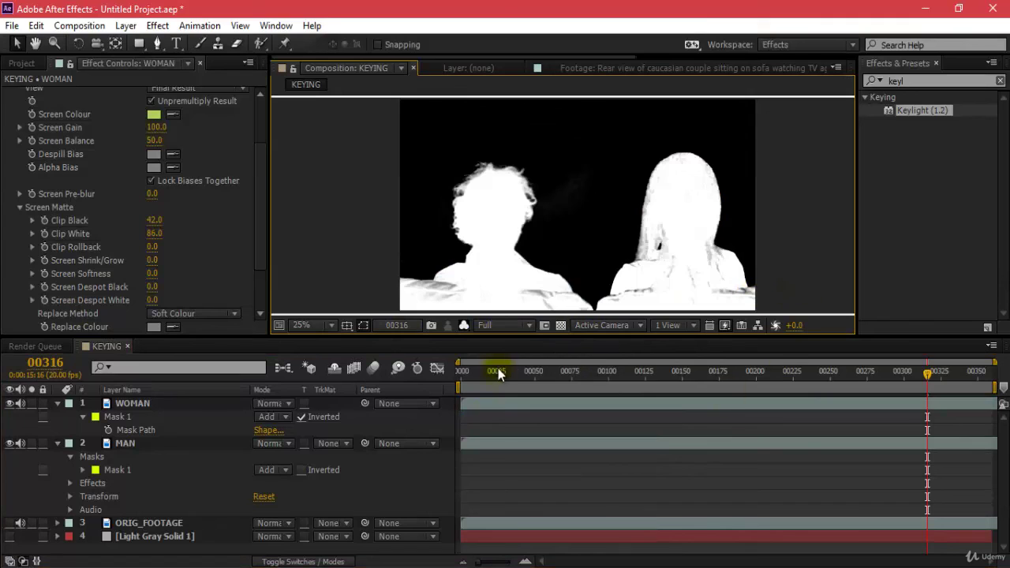
click(546, 372)
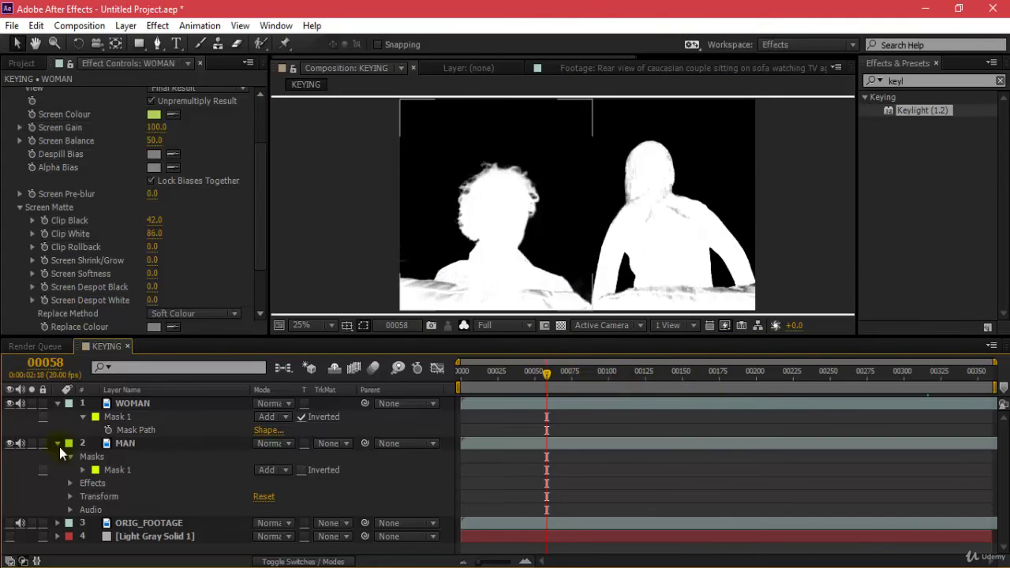
click(112, 445)
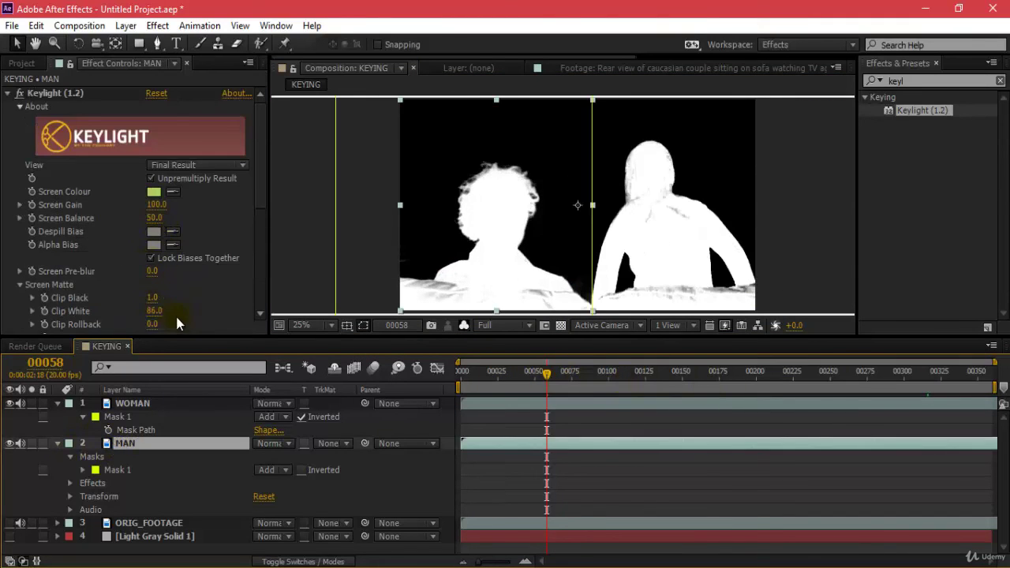
drag(155, 308, 150, 316)
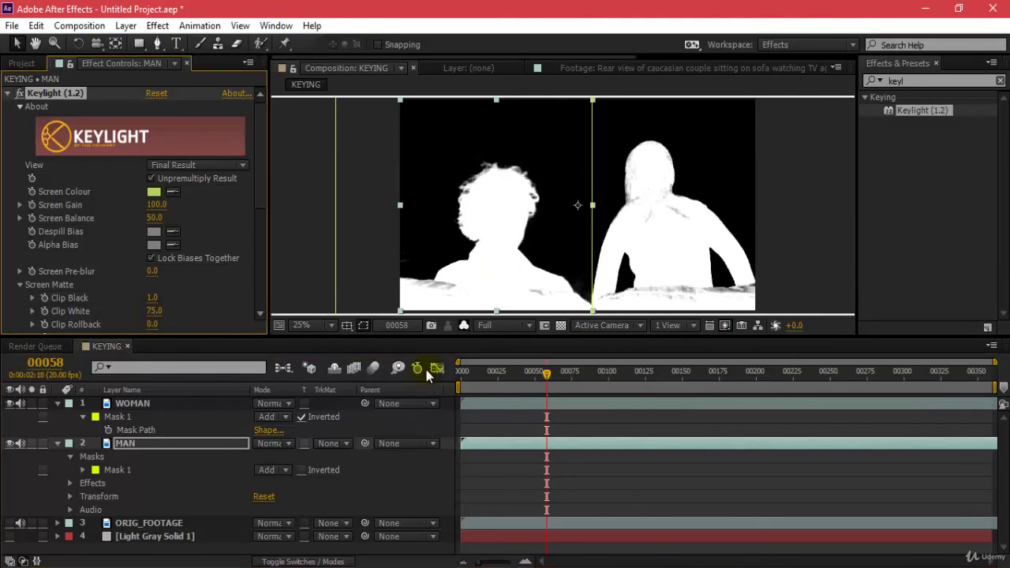
click(464, 325)
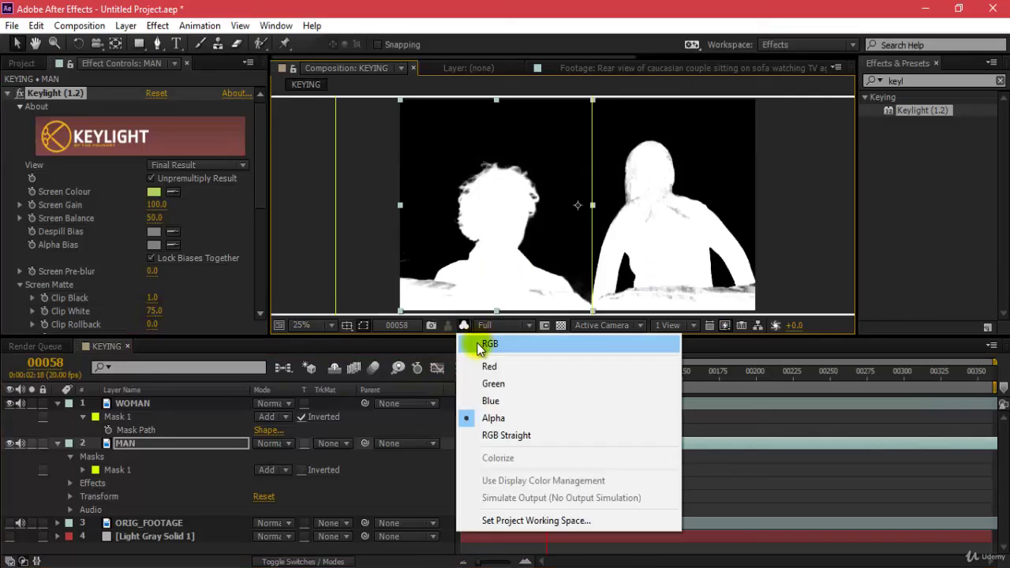
click(479, 342)
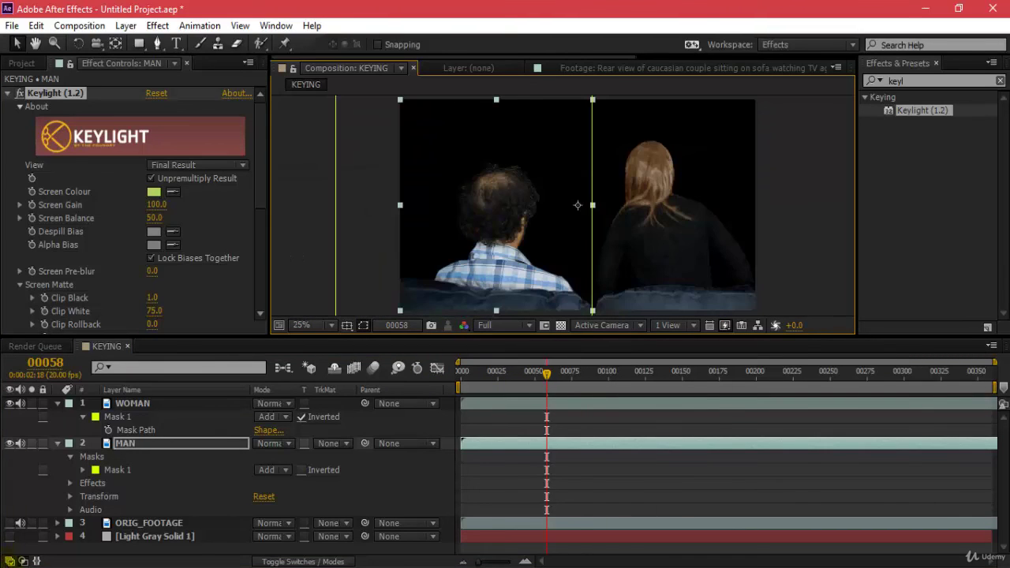
- Briefly toggle the gray solid and source-name display, then select the WOMAN layer
click(9, 537)
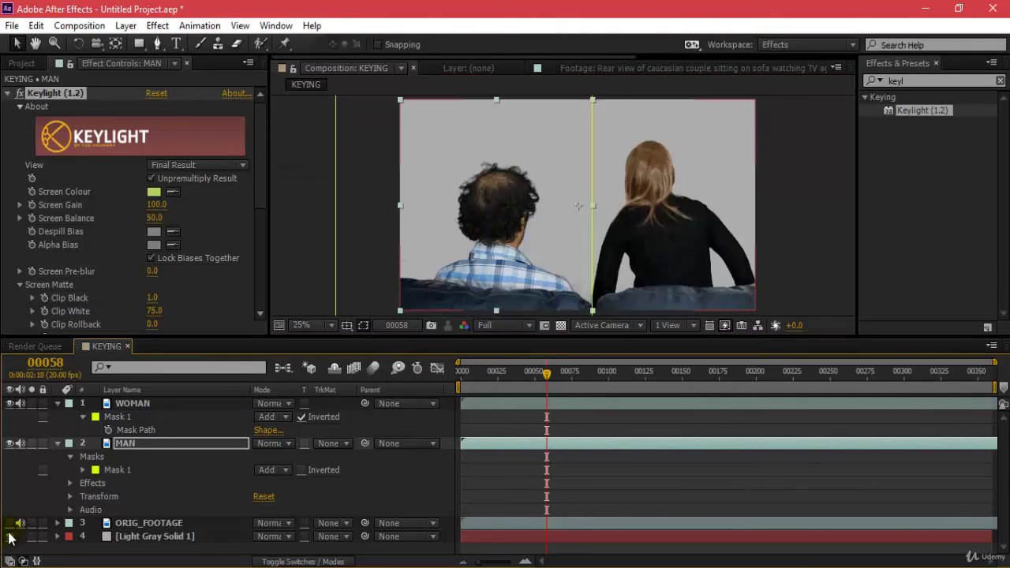
click(10, 536)
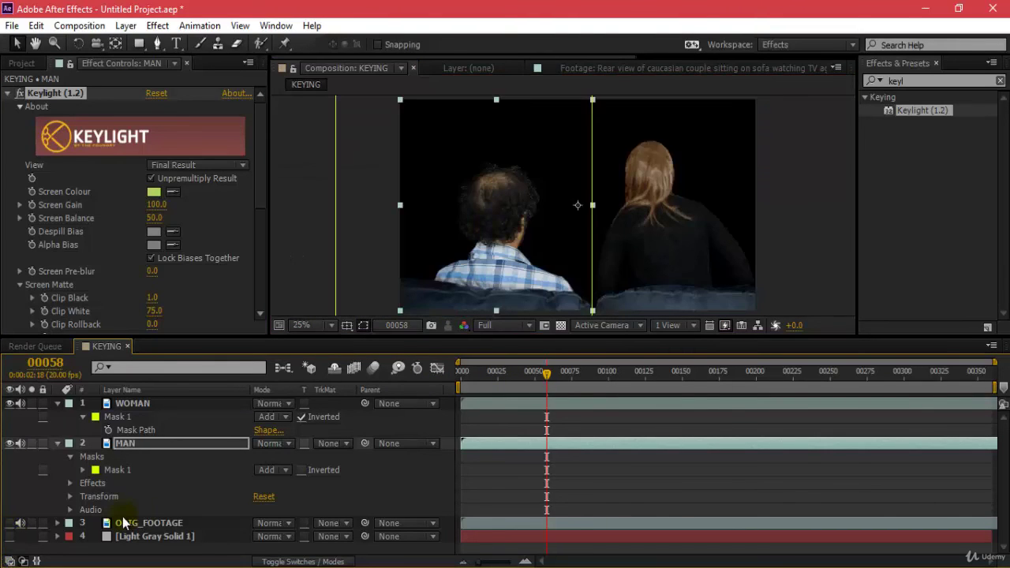
click(142, 396)
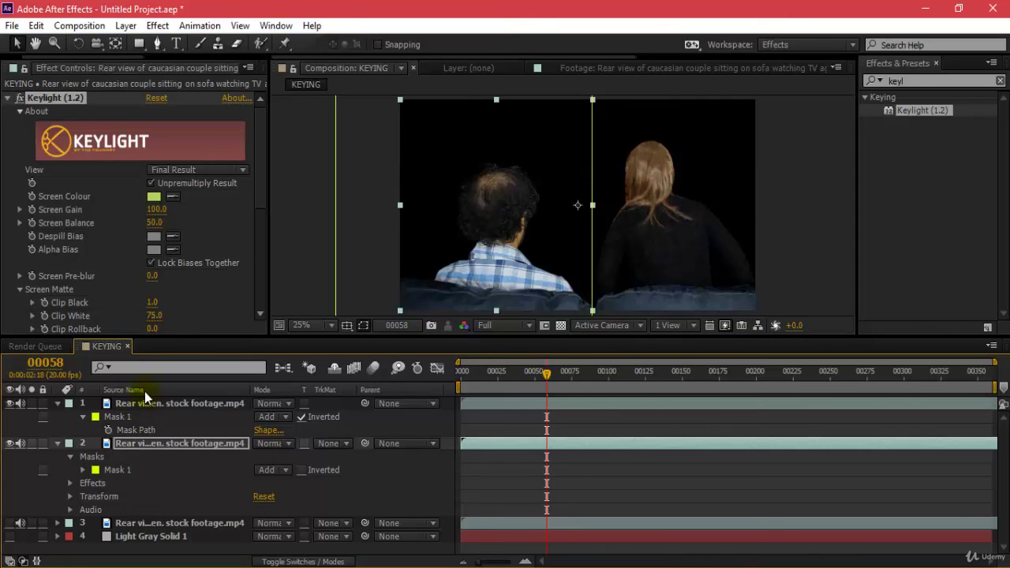
click(145, 391)
click(144, 405)
- In Alpha view, set WOMAN's Clip White to 71 and check the matte at frames 00016 and 00121
scroll(184, 294, down, 1)
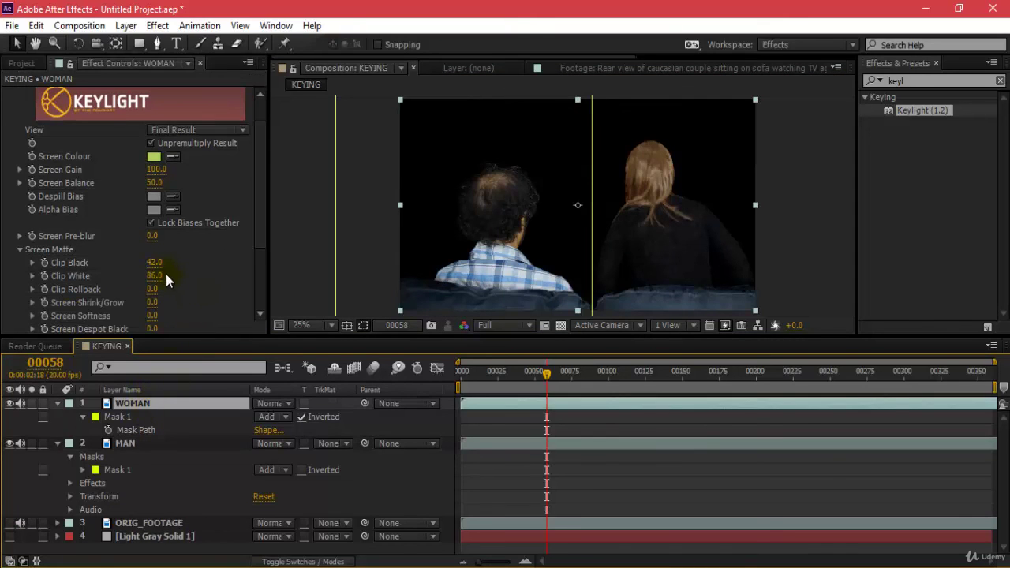
click(473, 325)
click(463, 325)
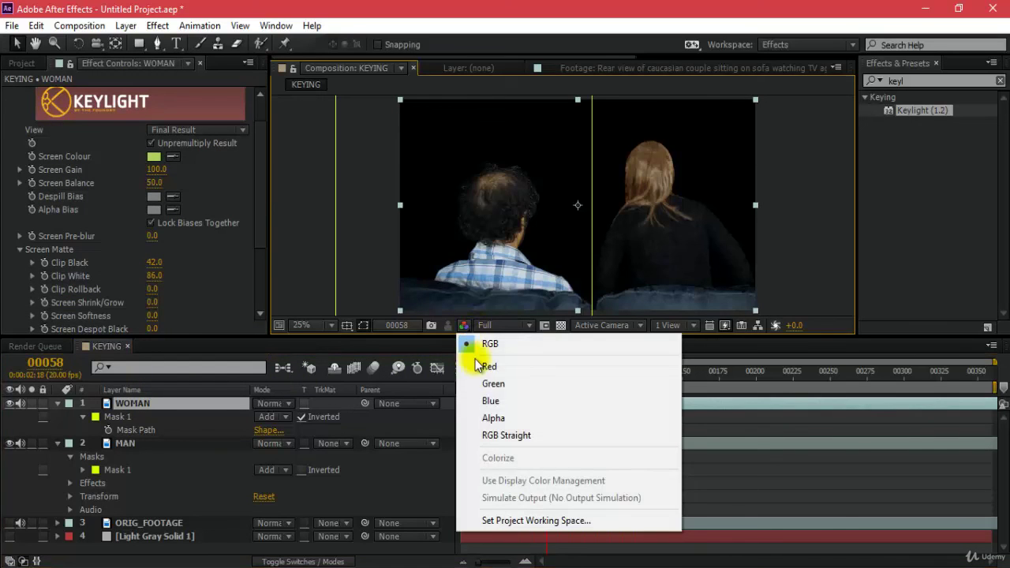
click(486, 418)
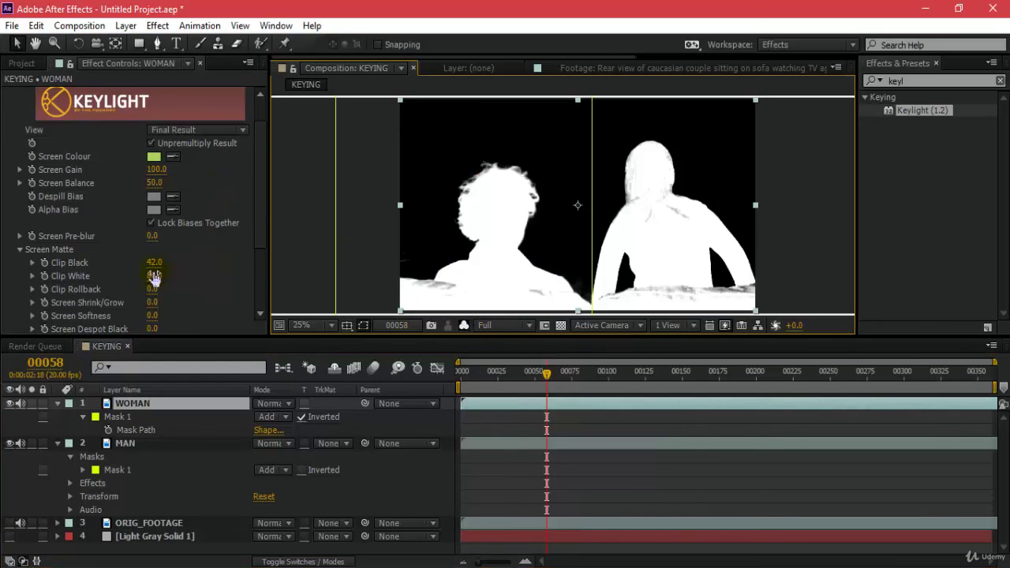
drag(153, 288, 136, 269)
drag(774, 262, 776, 233)
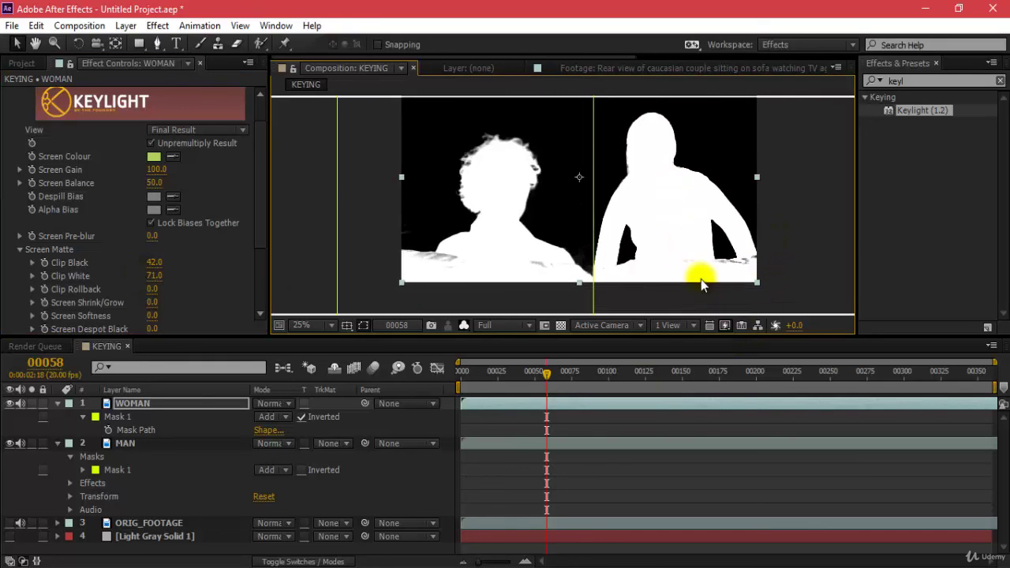
drag(546, 371, 483, 371)
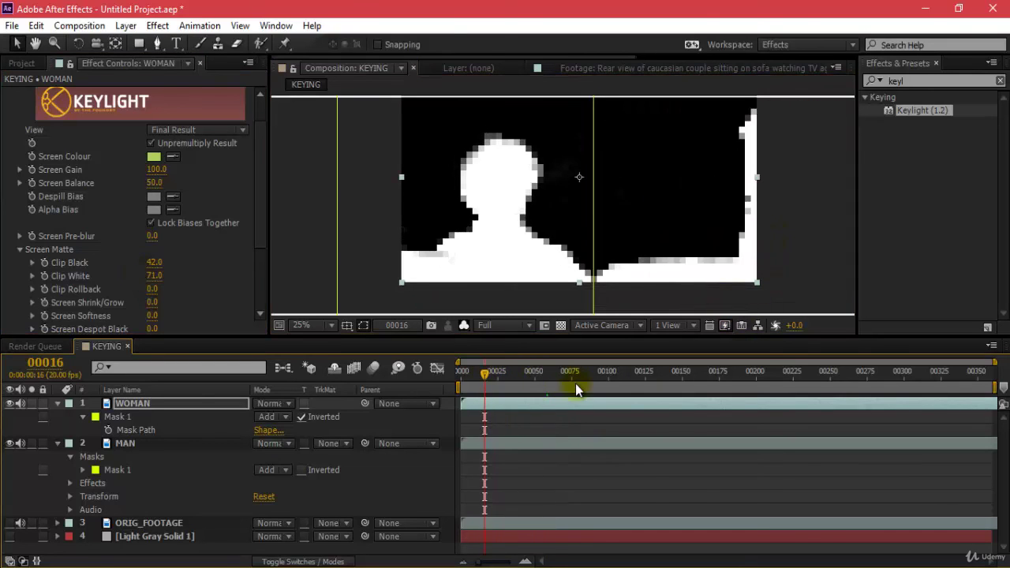
drag(561, 378, 639, 373)
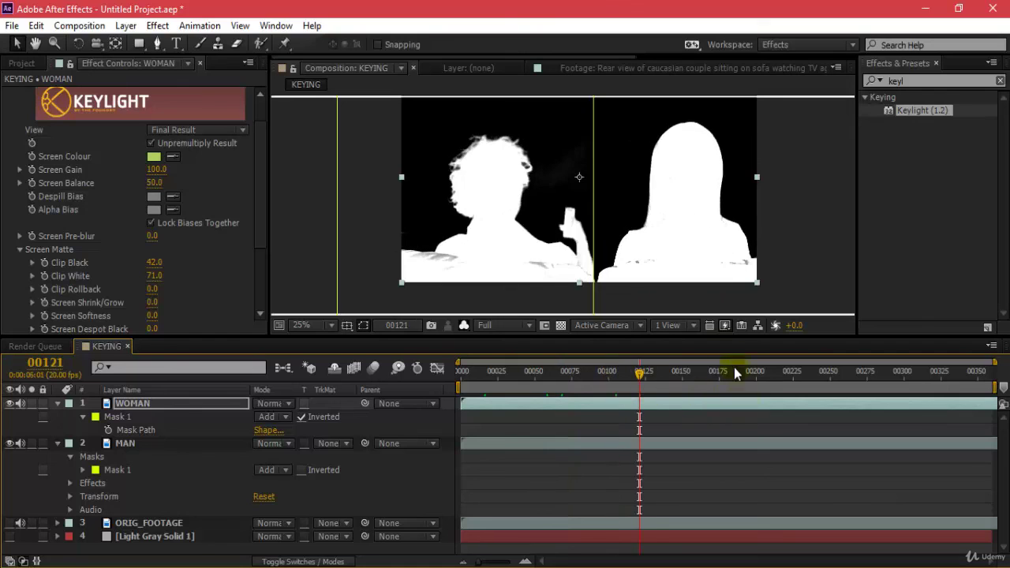
- Switch the viewer back to RGB and deselect the WOMAN layer and its mask
click(465, 325)
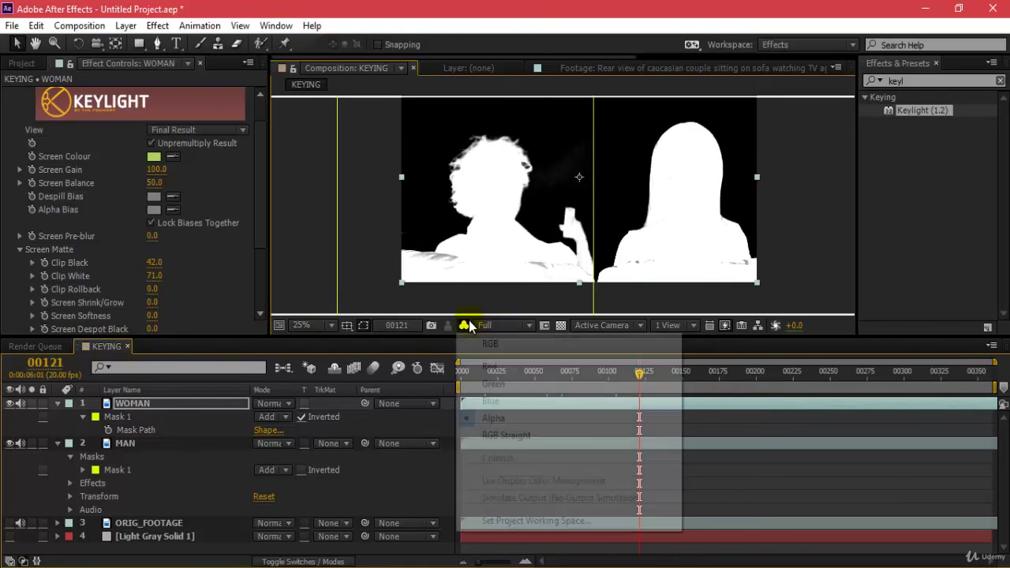
click(483, 350)
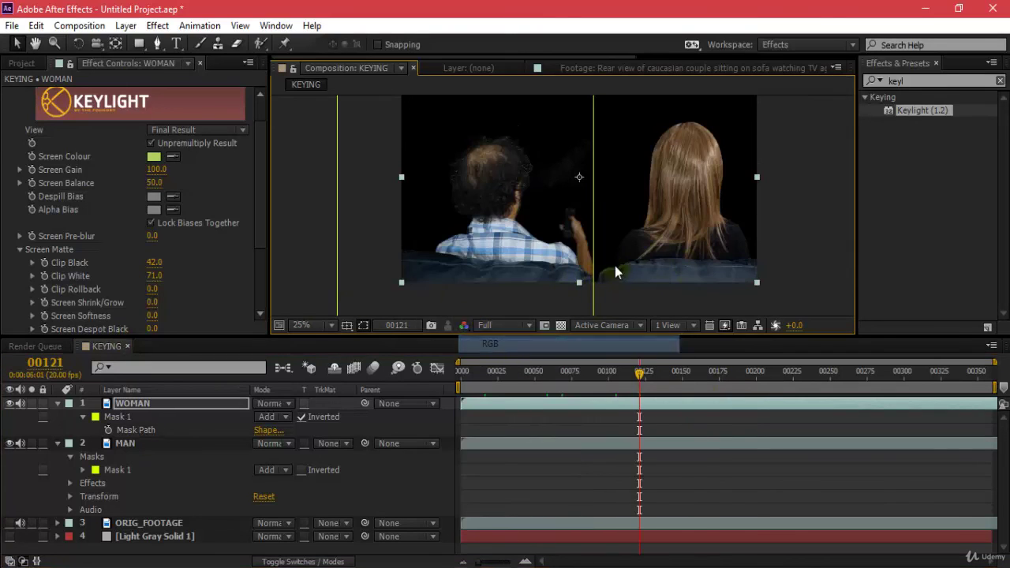
click(797, 249)
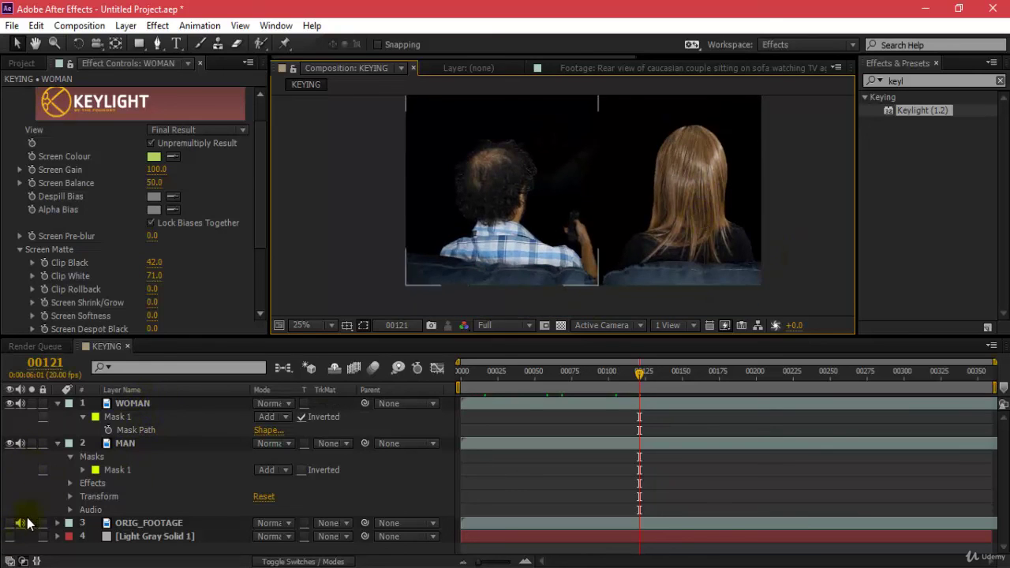
- Collapse the MAN and WOMAN layers and scrub from frame 00018 to 00174 to review both keys
click(56, 444)
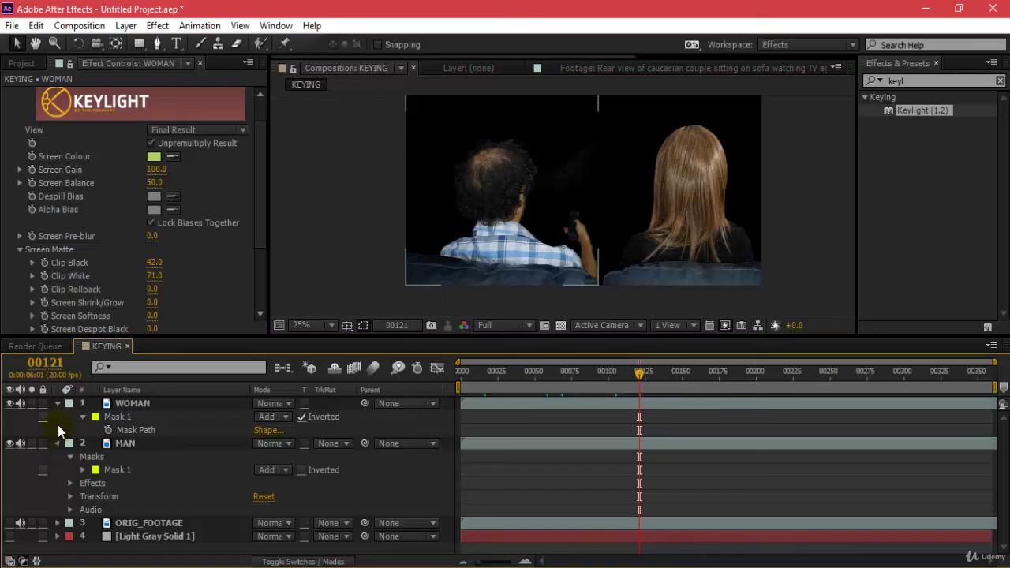
click(57, 403)
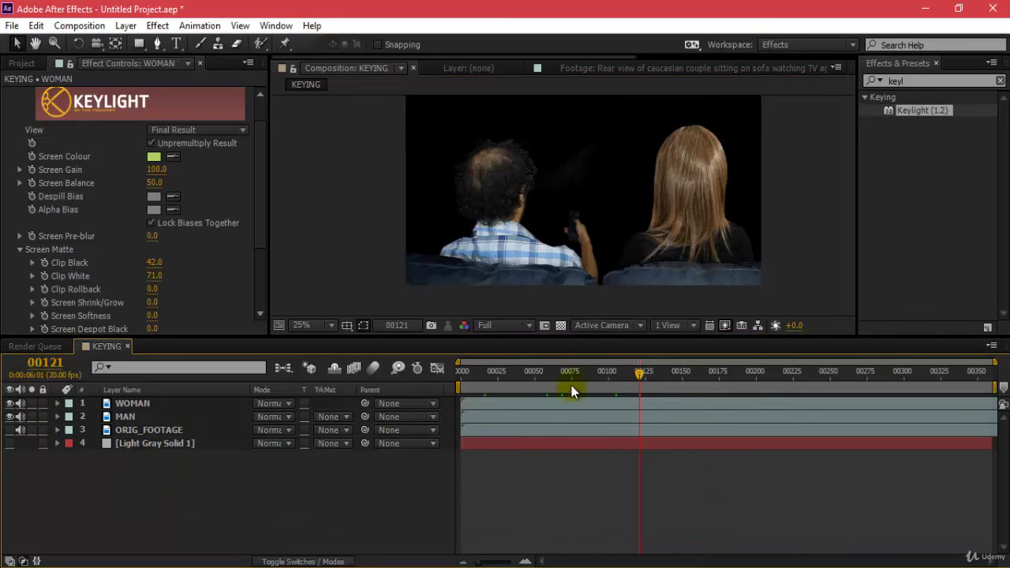
drag(563, 366, 490, 365)
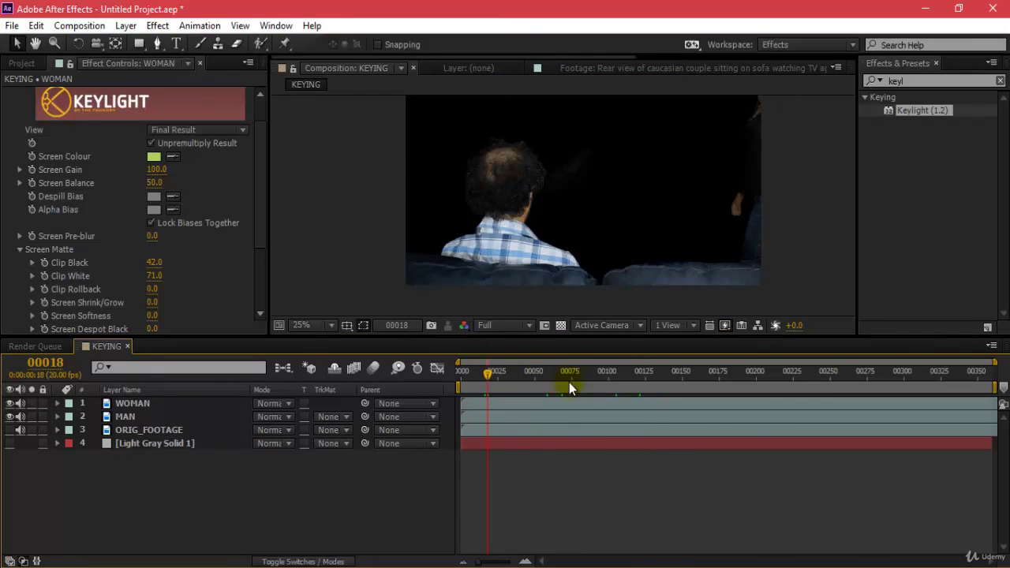
drag(575, 376, 470, 371)
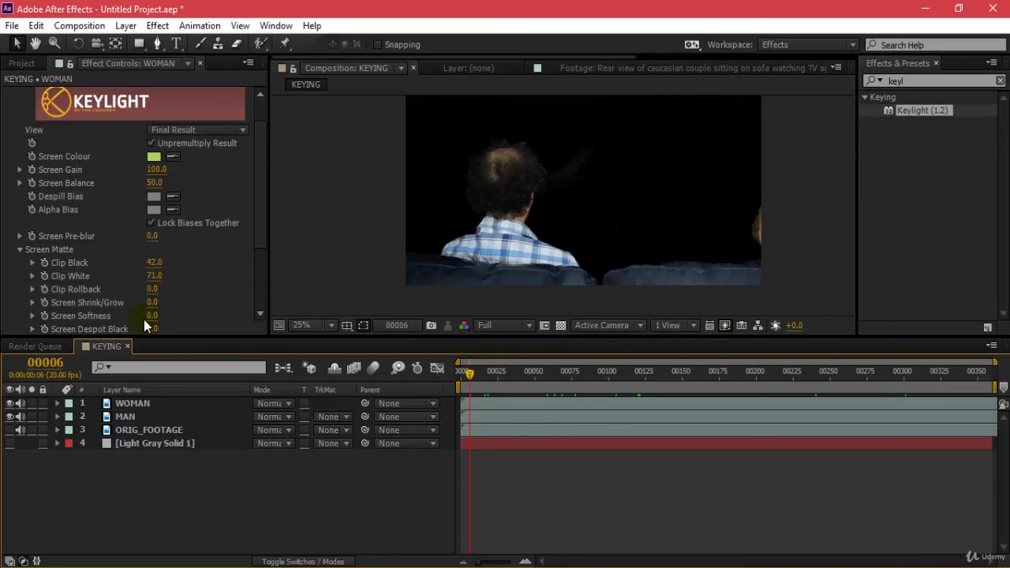